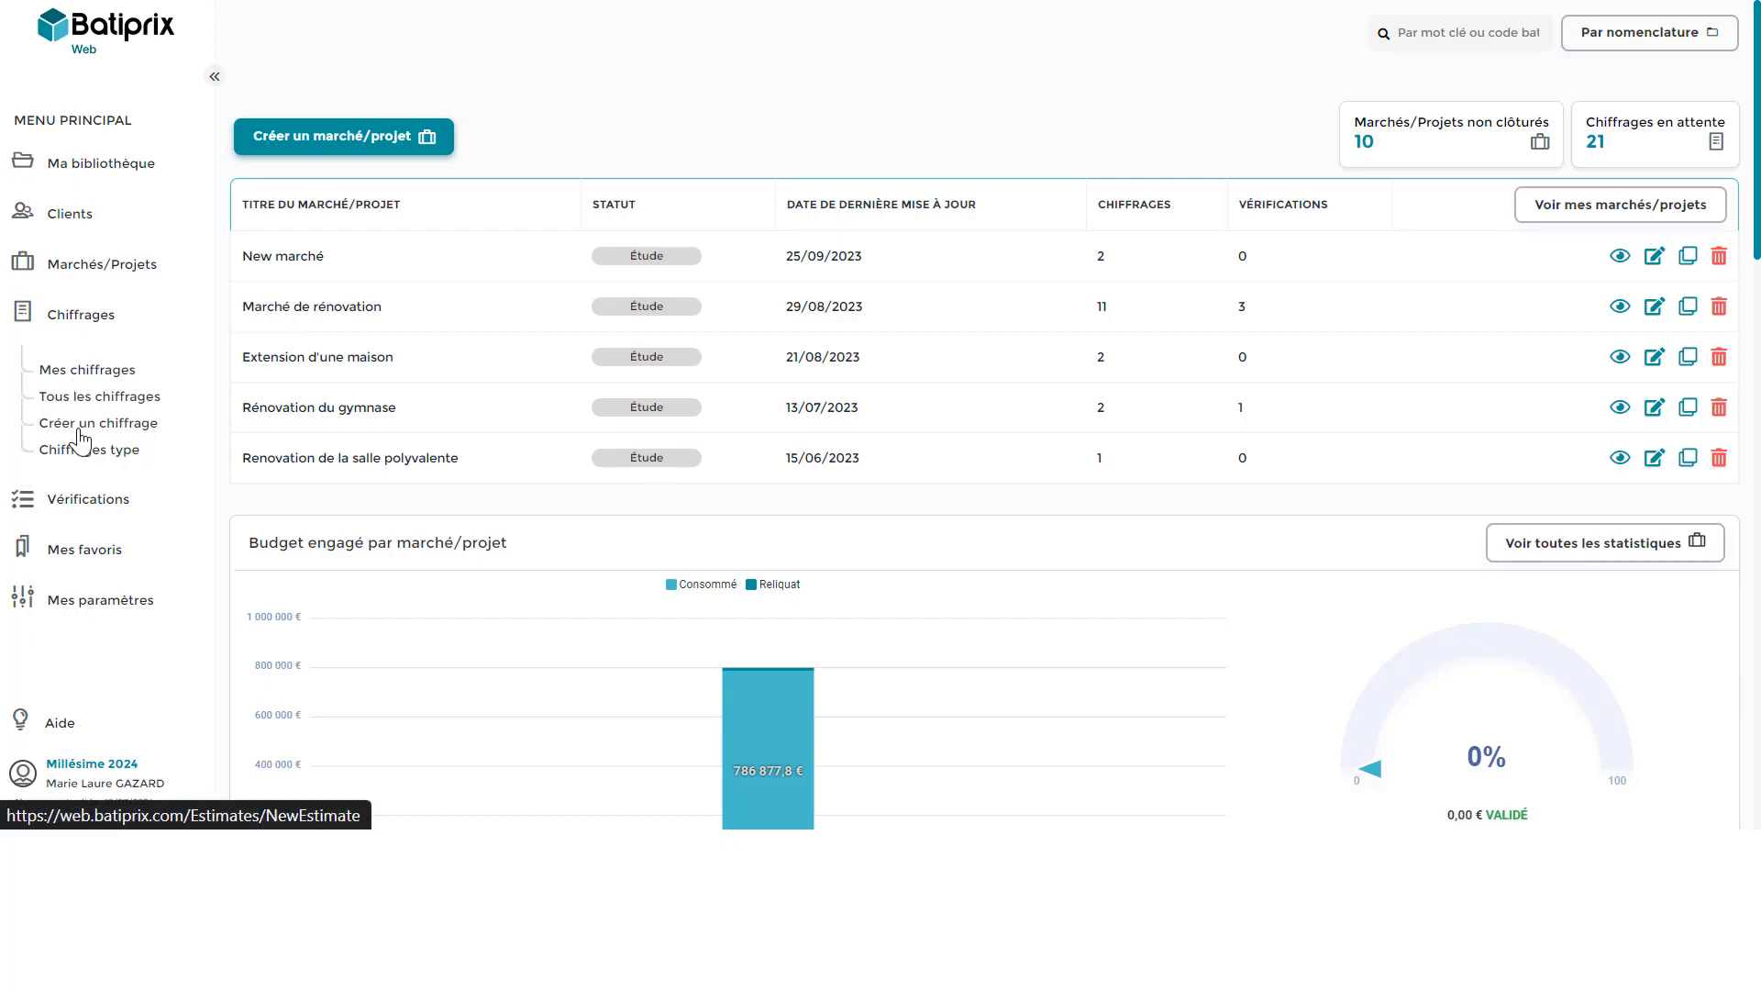
Step: Start a new estimate from Mes chiffrages and title it "Réfection de la peinture dans un appartement"
left_click(79, 372)
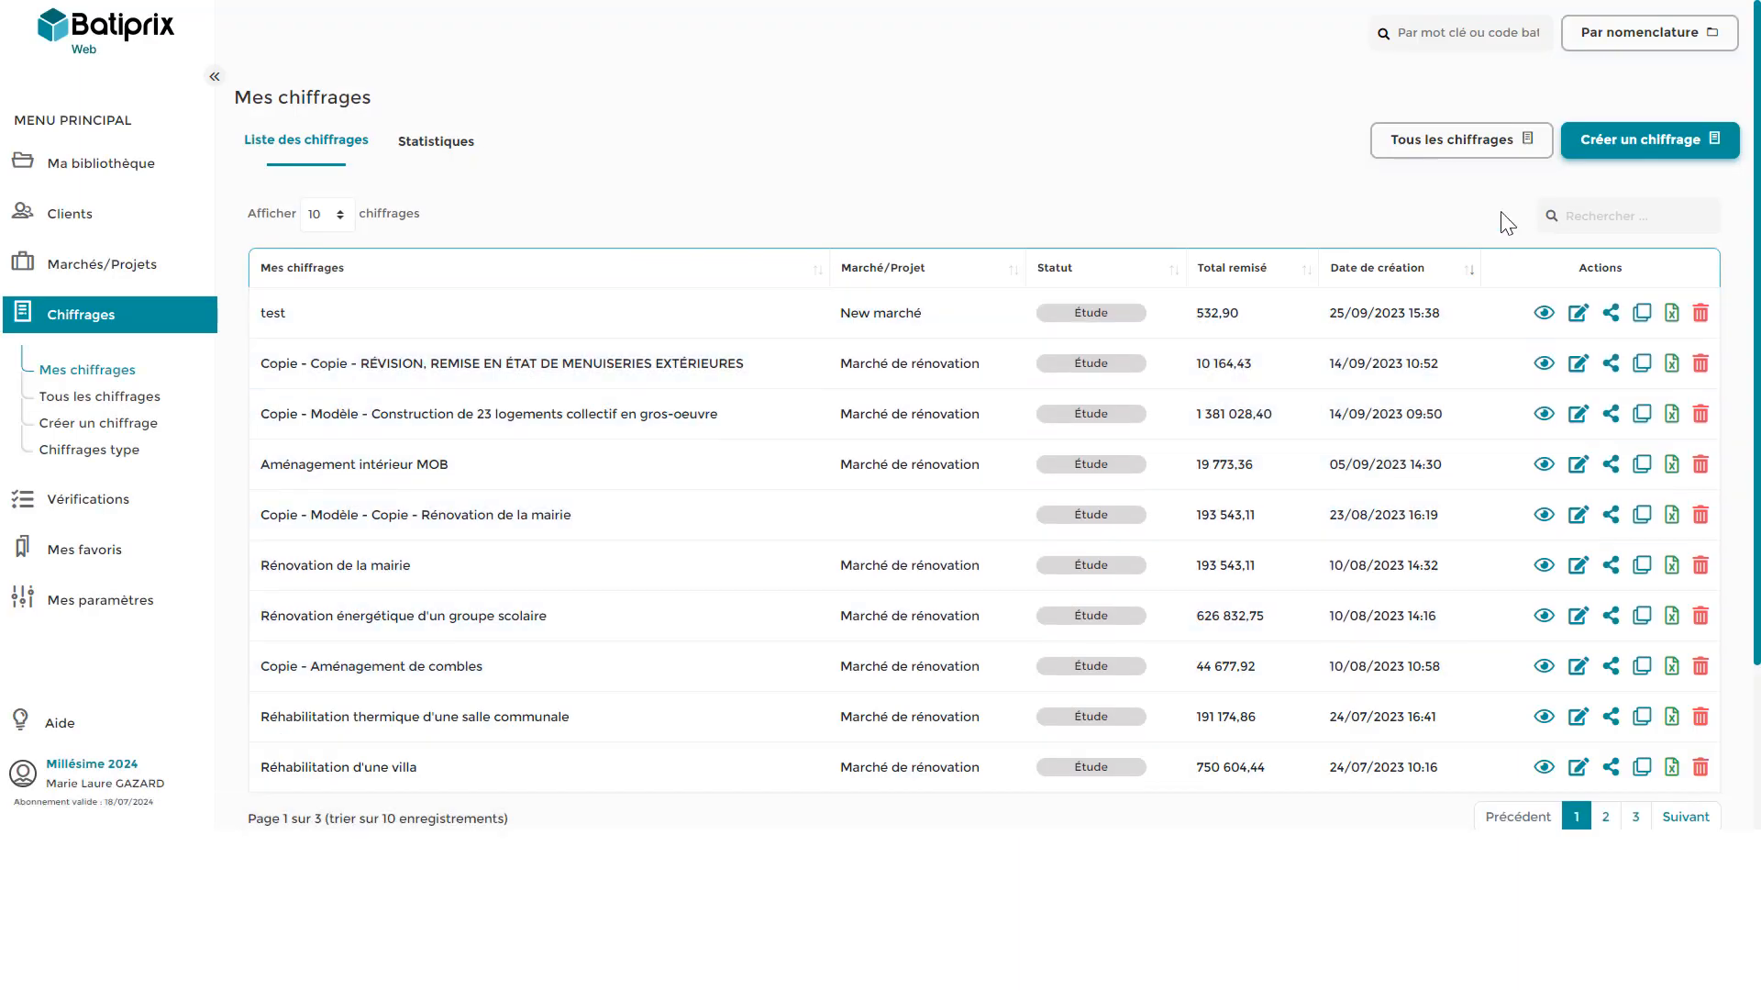
left_click(1647, 152)
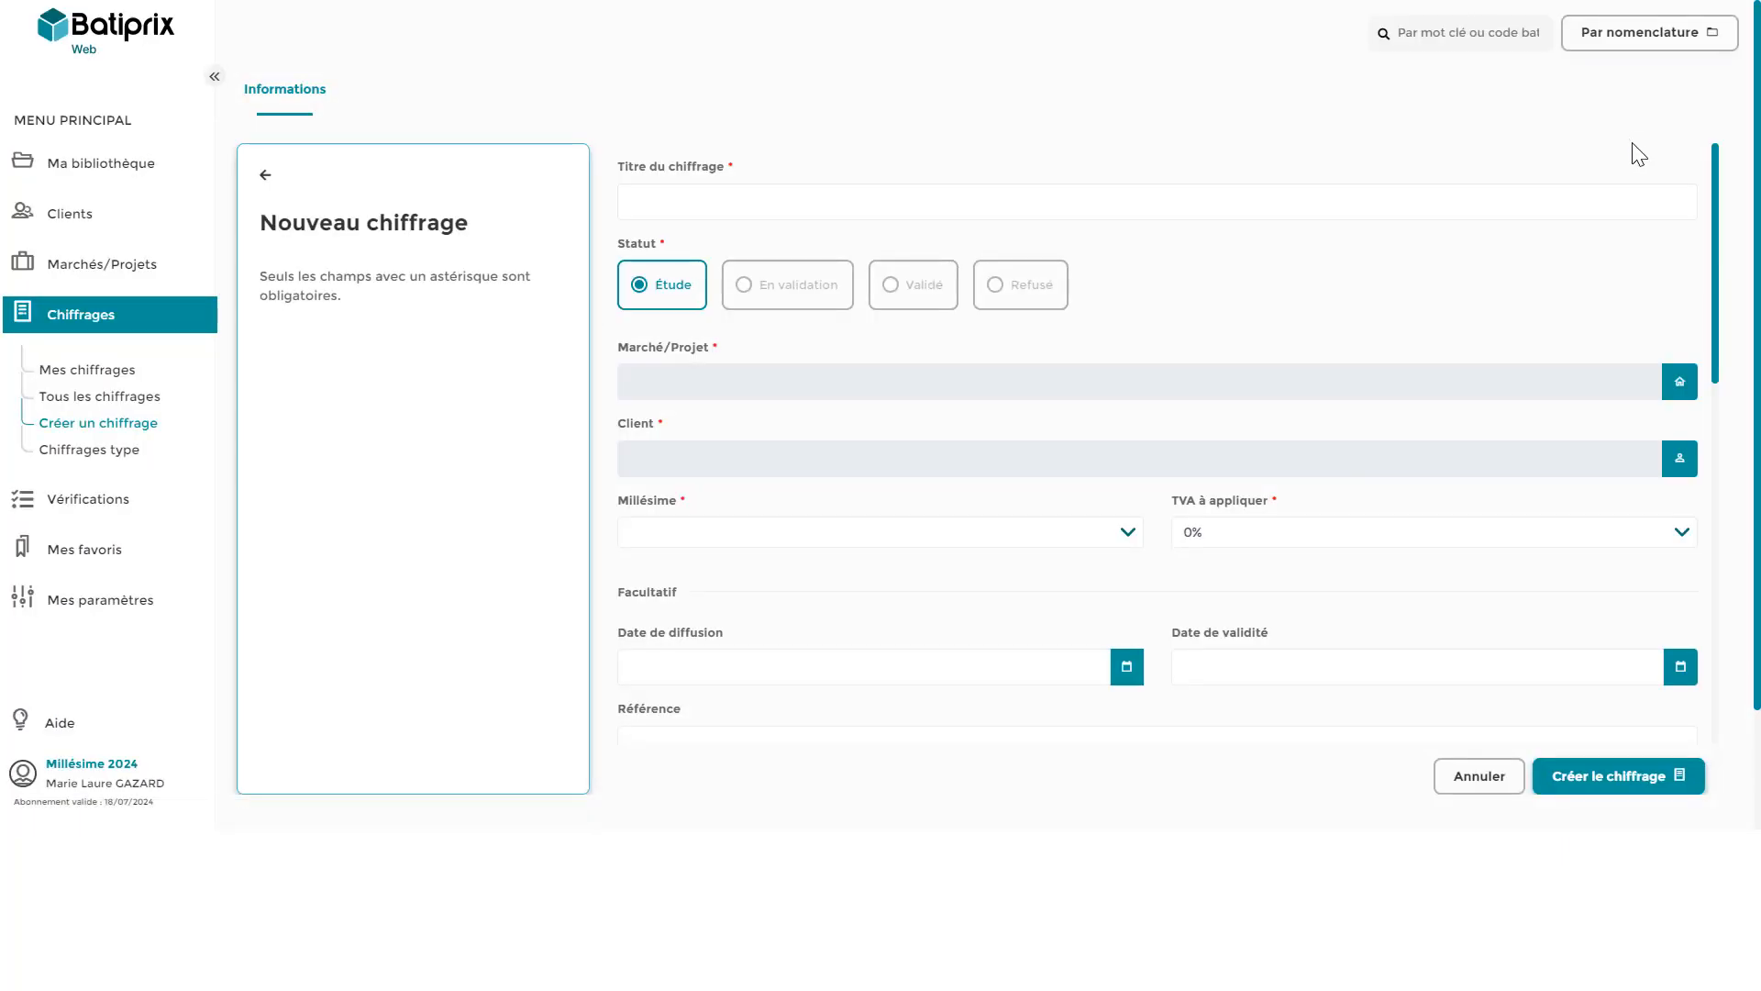
left_click(703, 211)
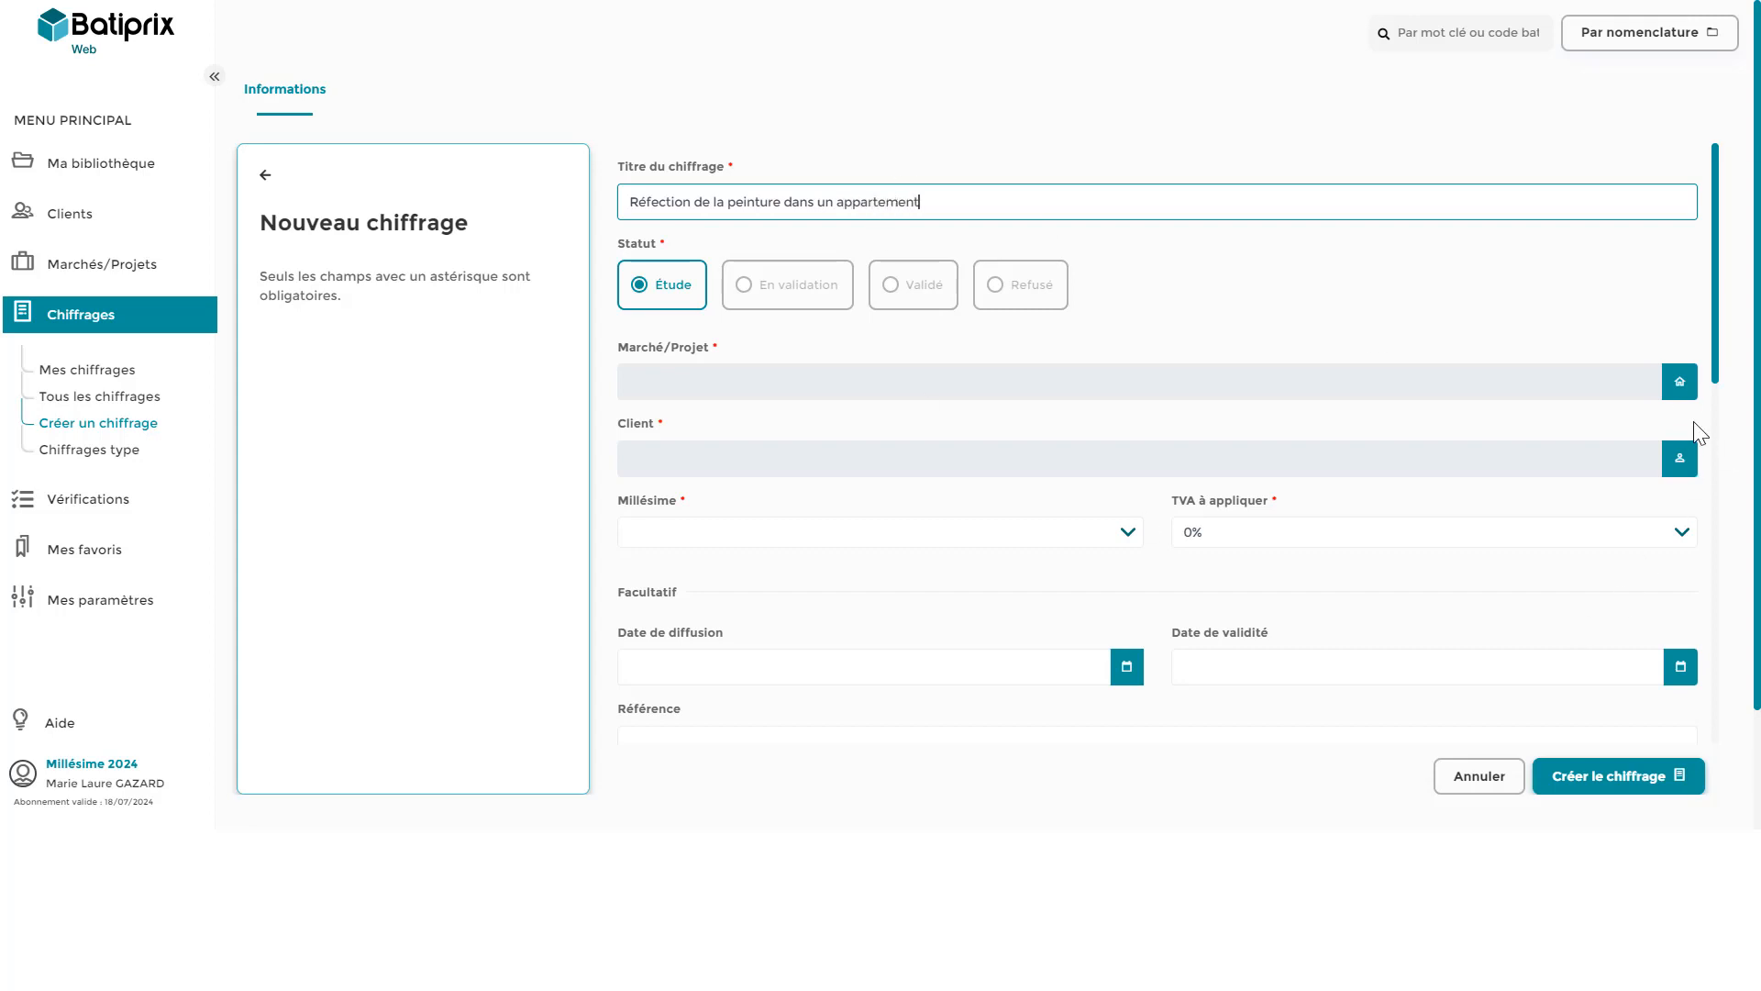
Step: Assign the estimate to the project "New marché (11/05/2023)" and the client Mairie de Montrouge
left_click(1680, 381)
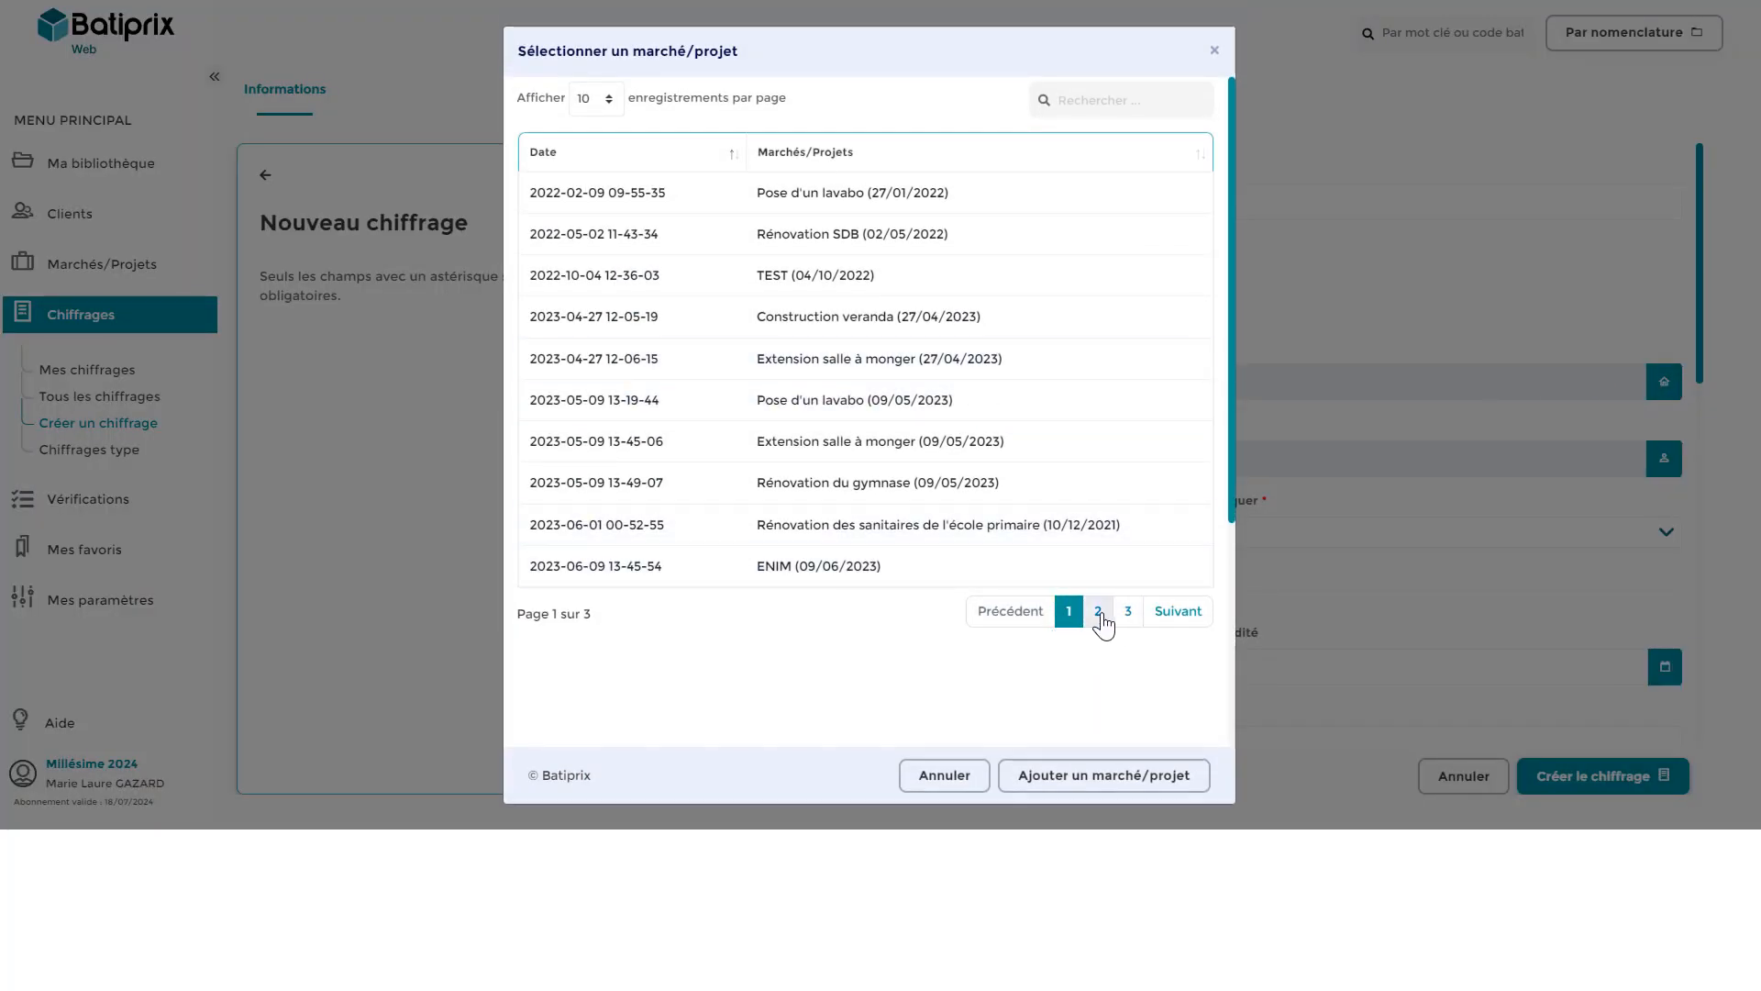
left_click(1129, 615)
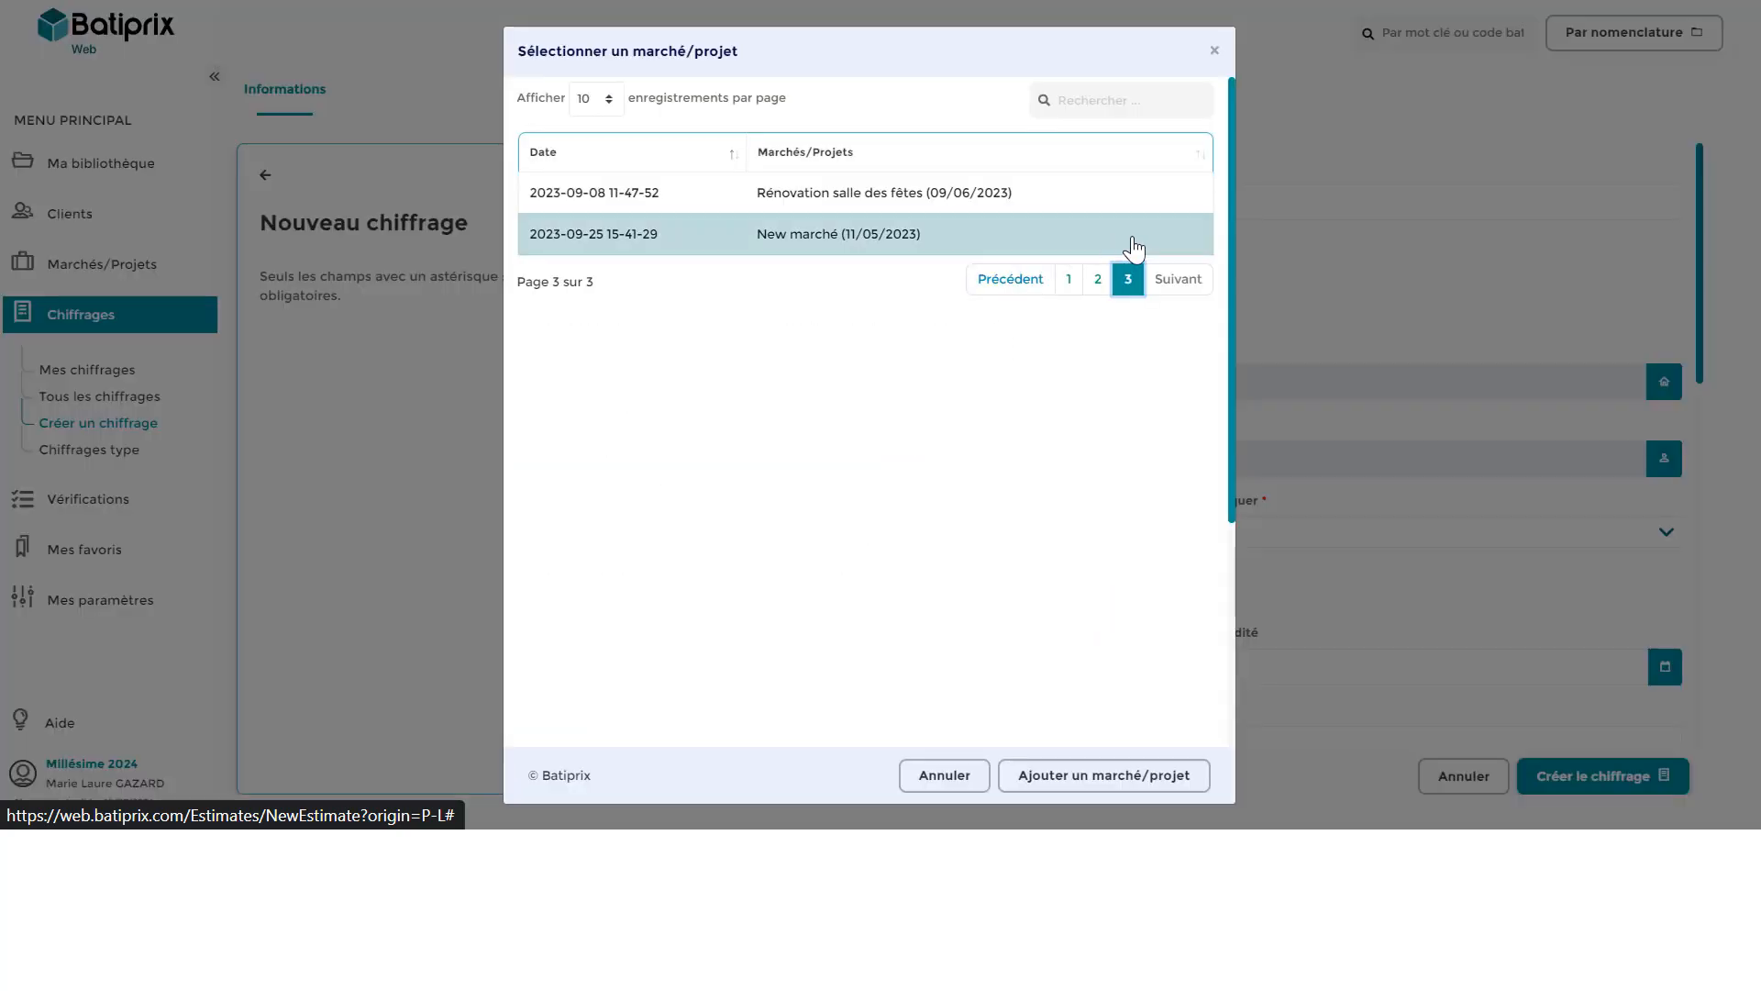
left_click(1087, 241)
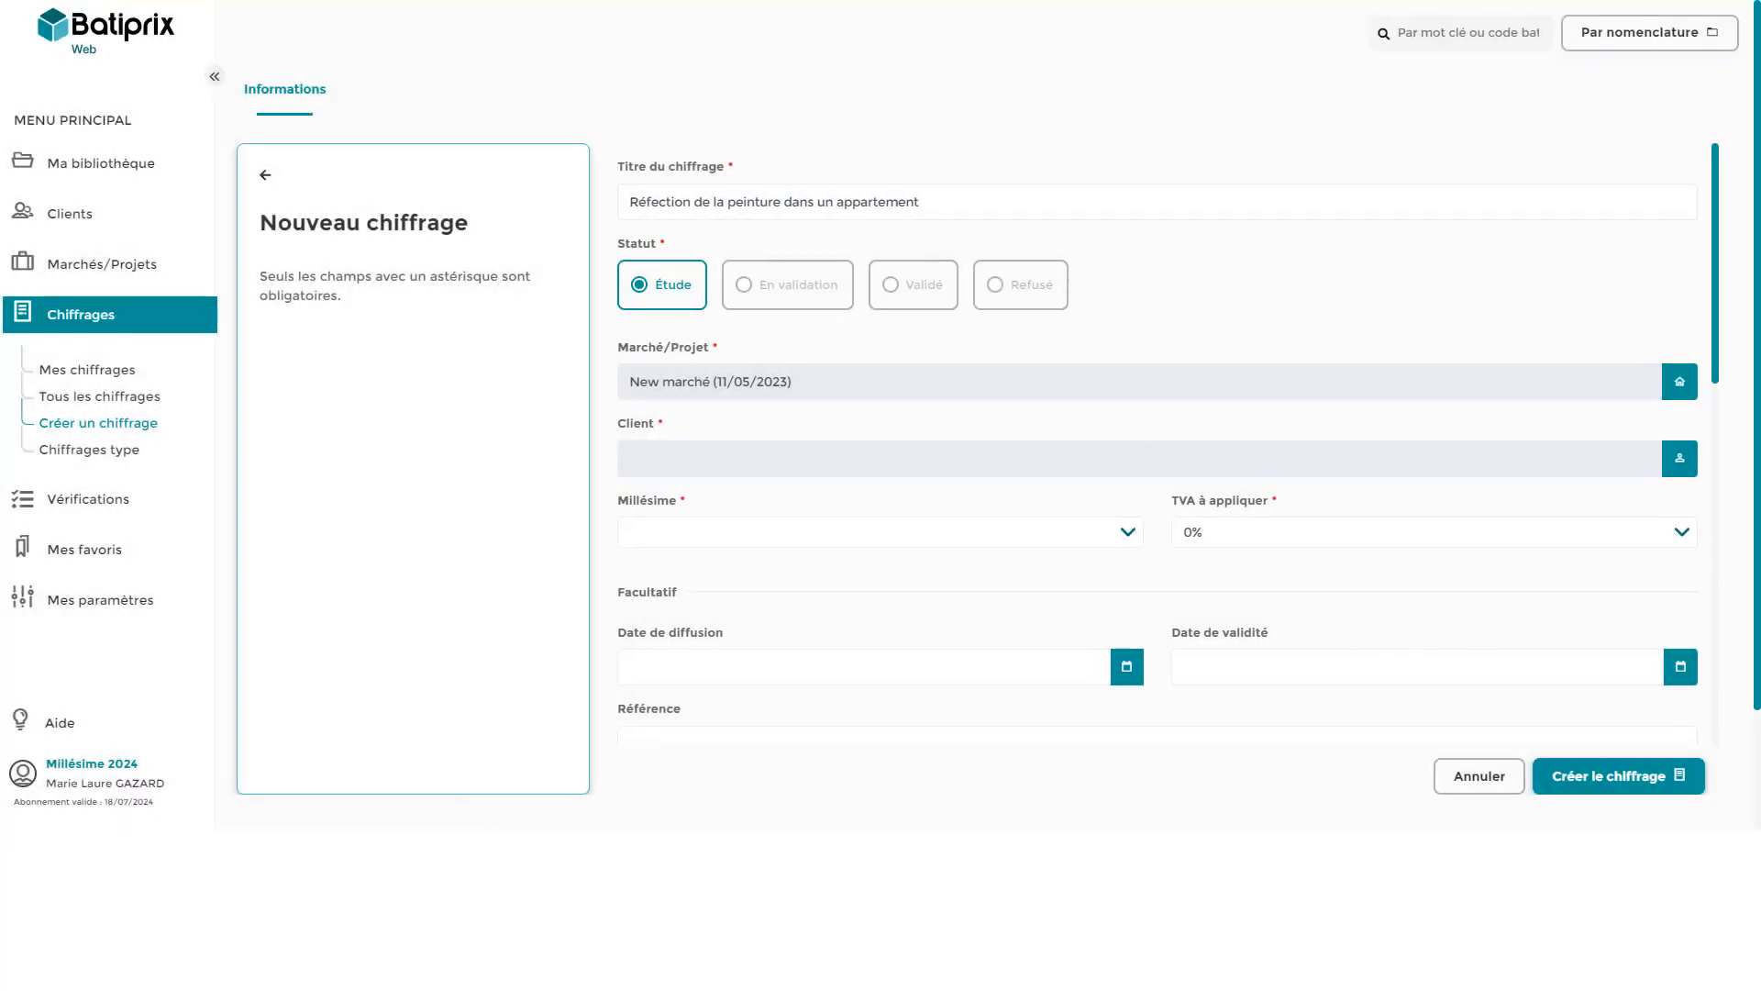
left_click(1681, 461)
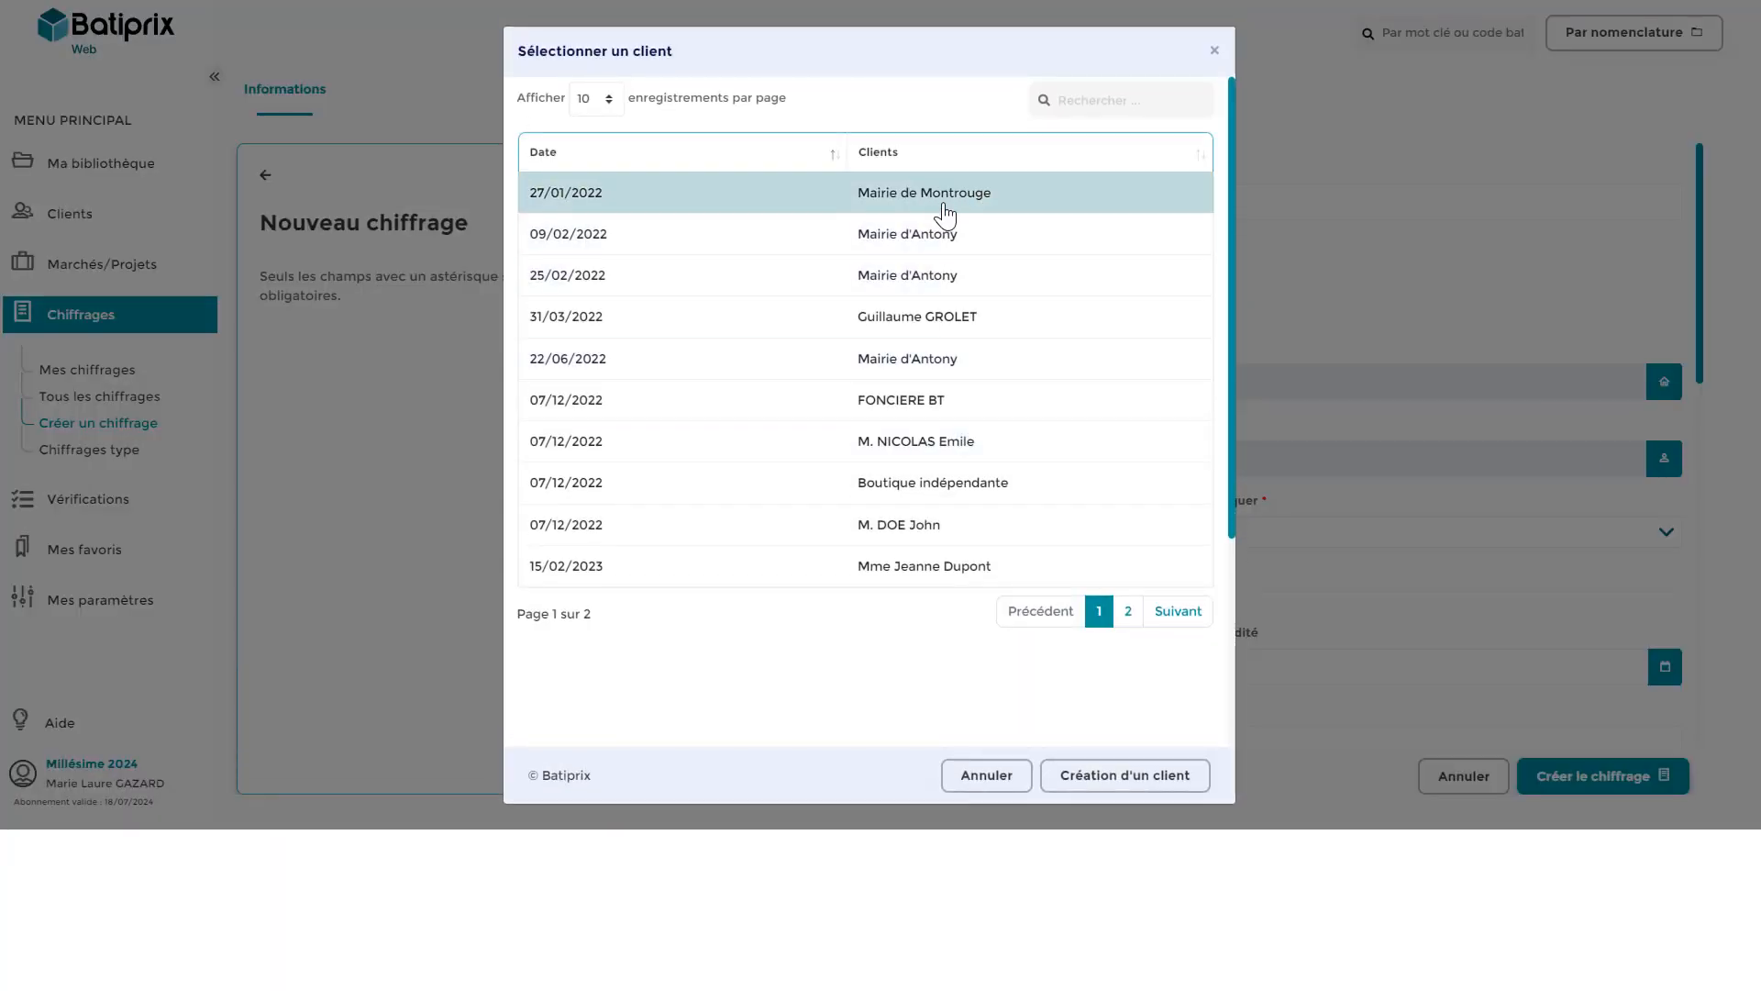
left_click(946, 213)
Step: Set the price edition to Millésime 2024 and the applicable TVA to 10,00%, and create the estimate
left_click(752, 532)
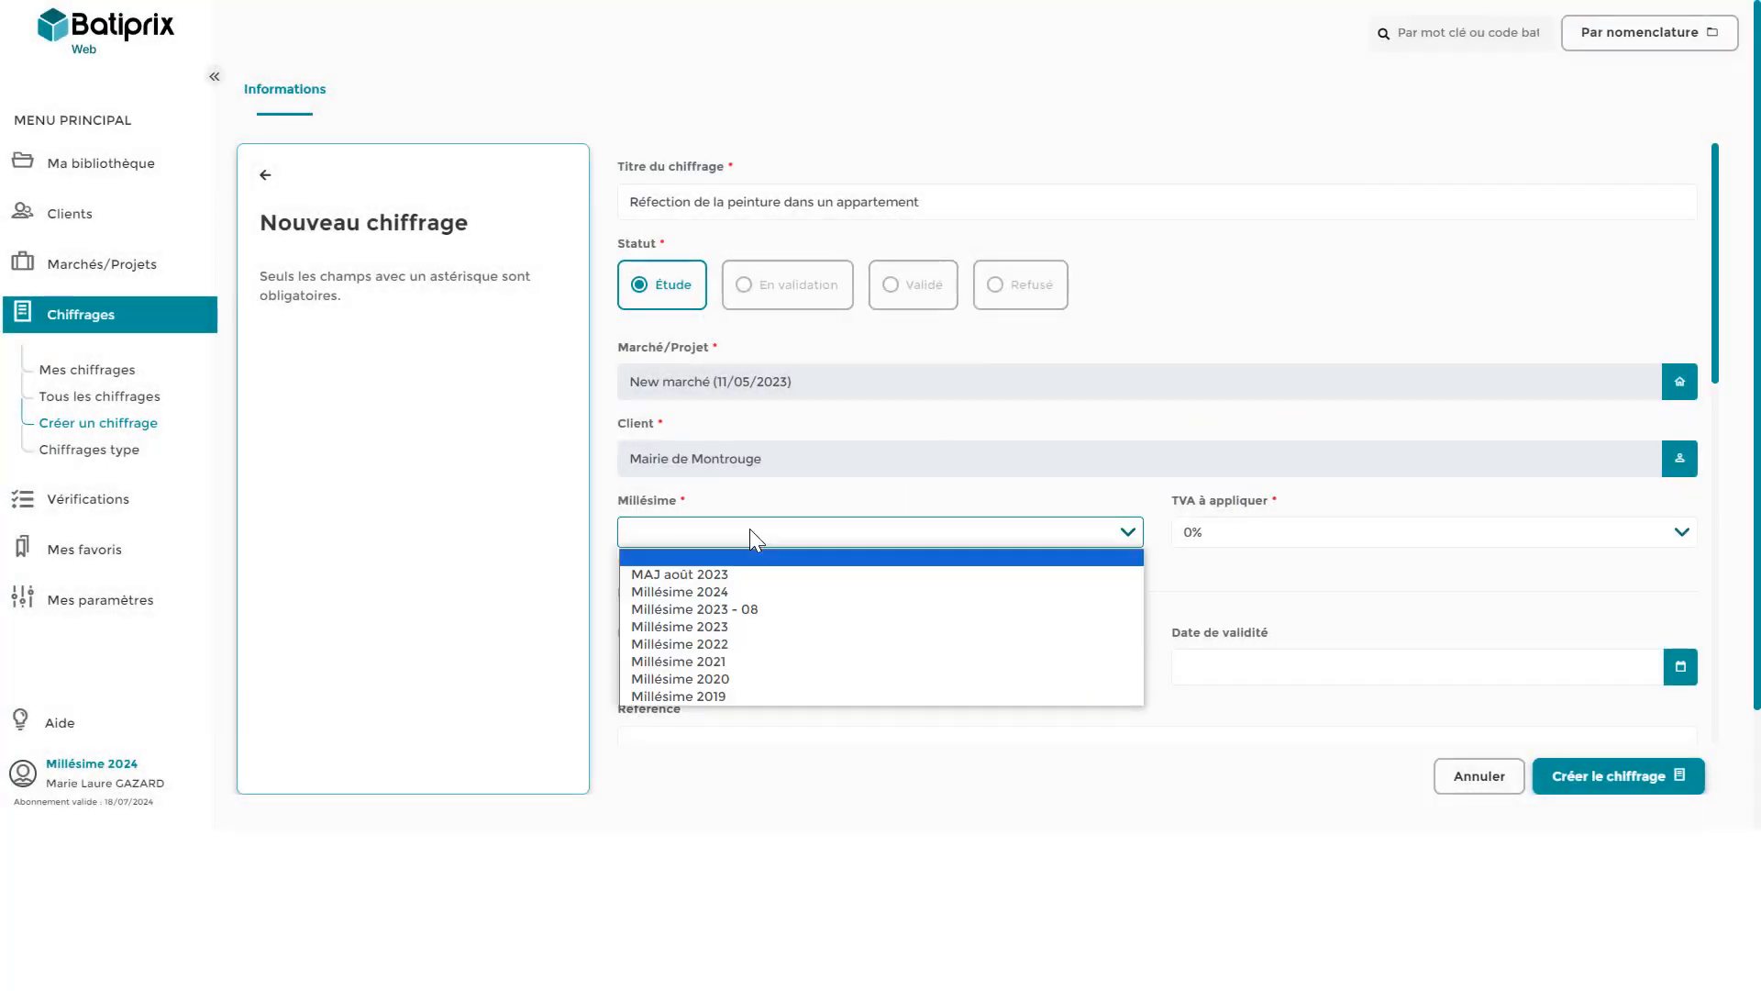
left_click(726, 596)
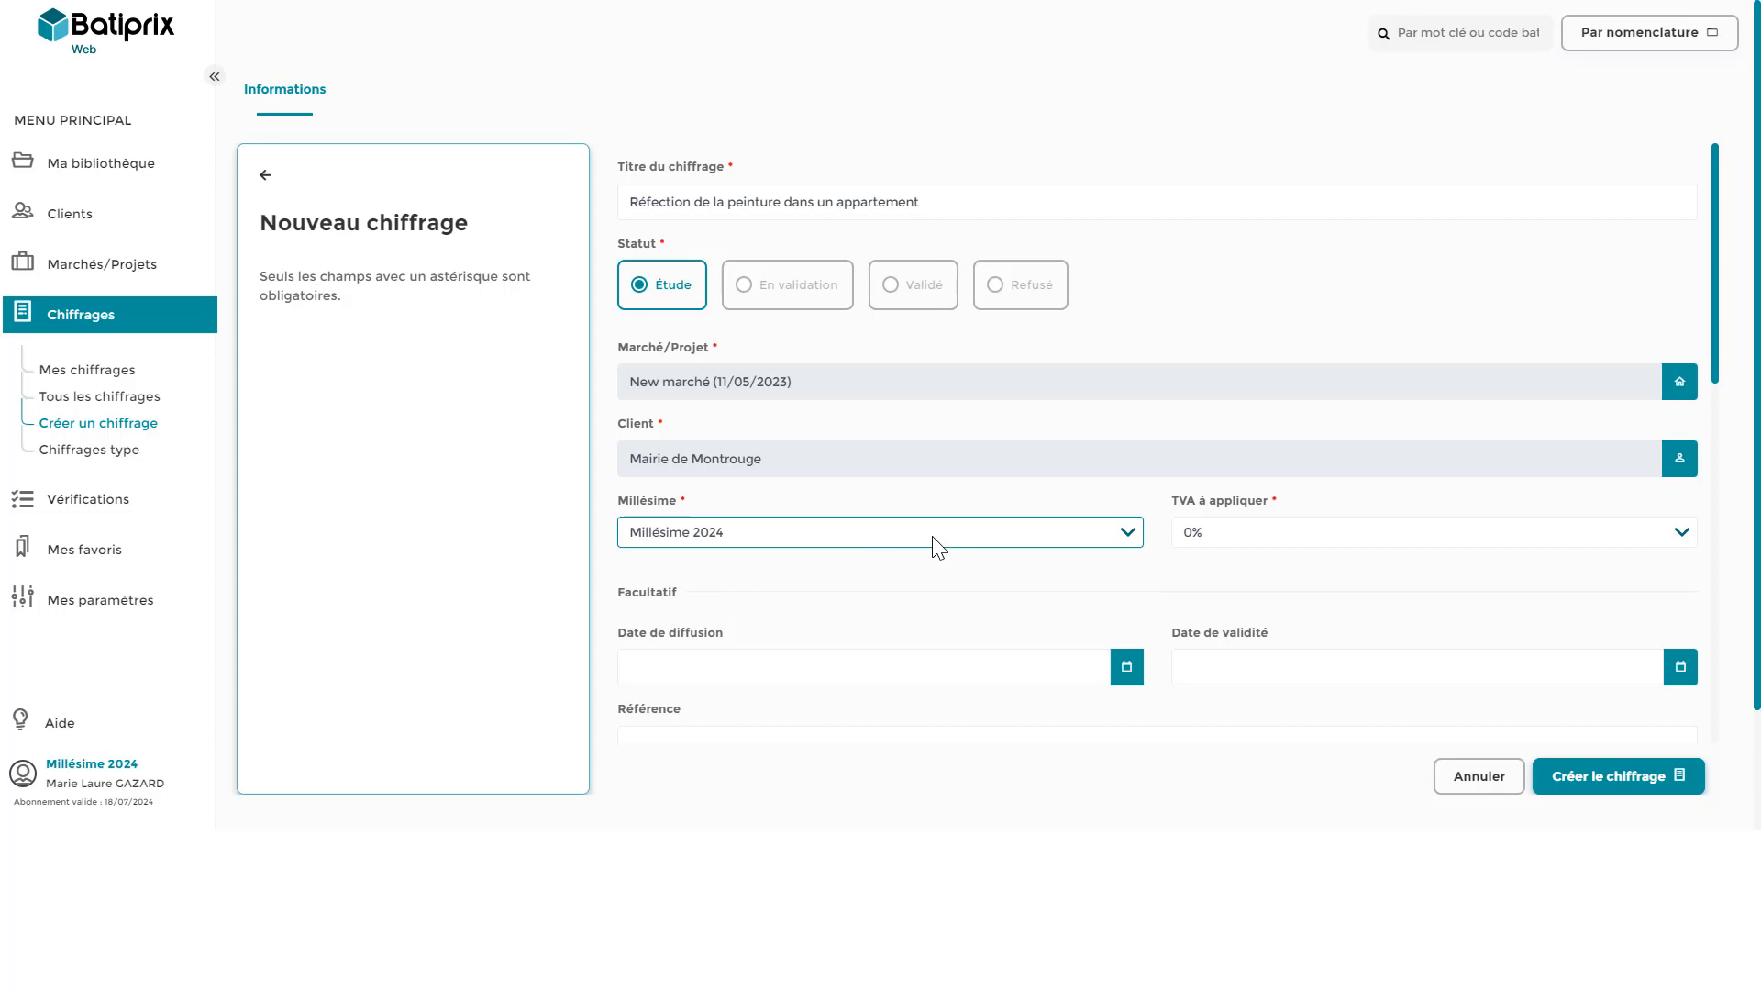
left_click(1240, 535)
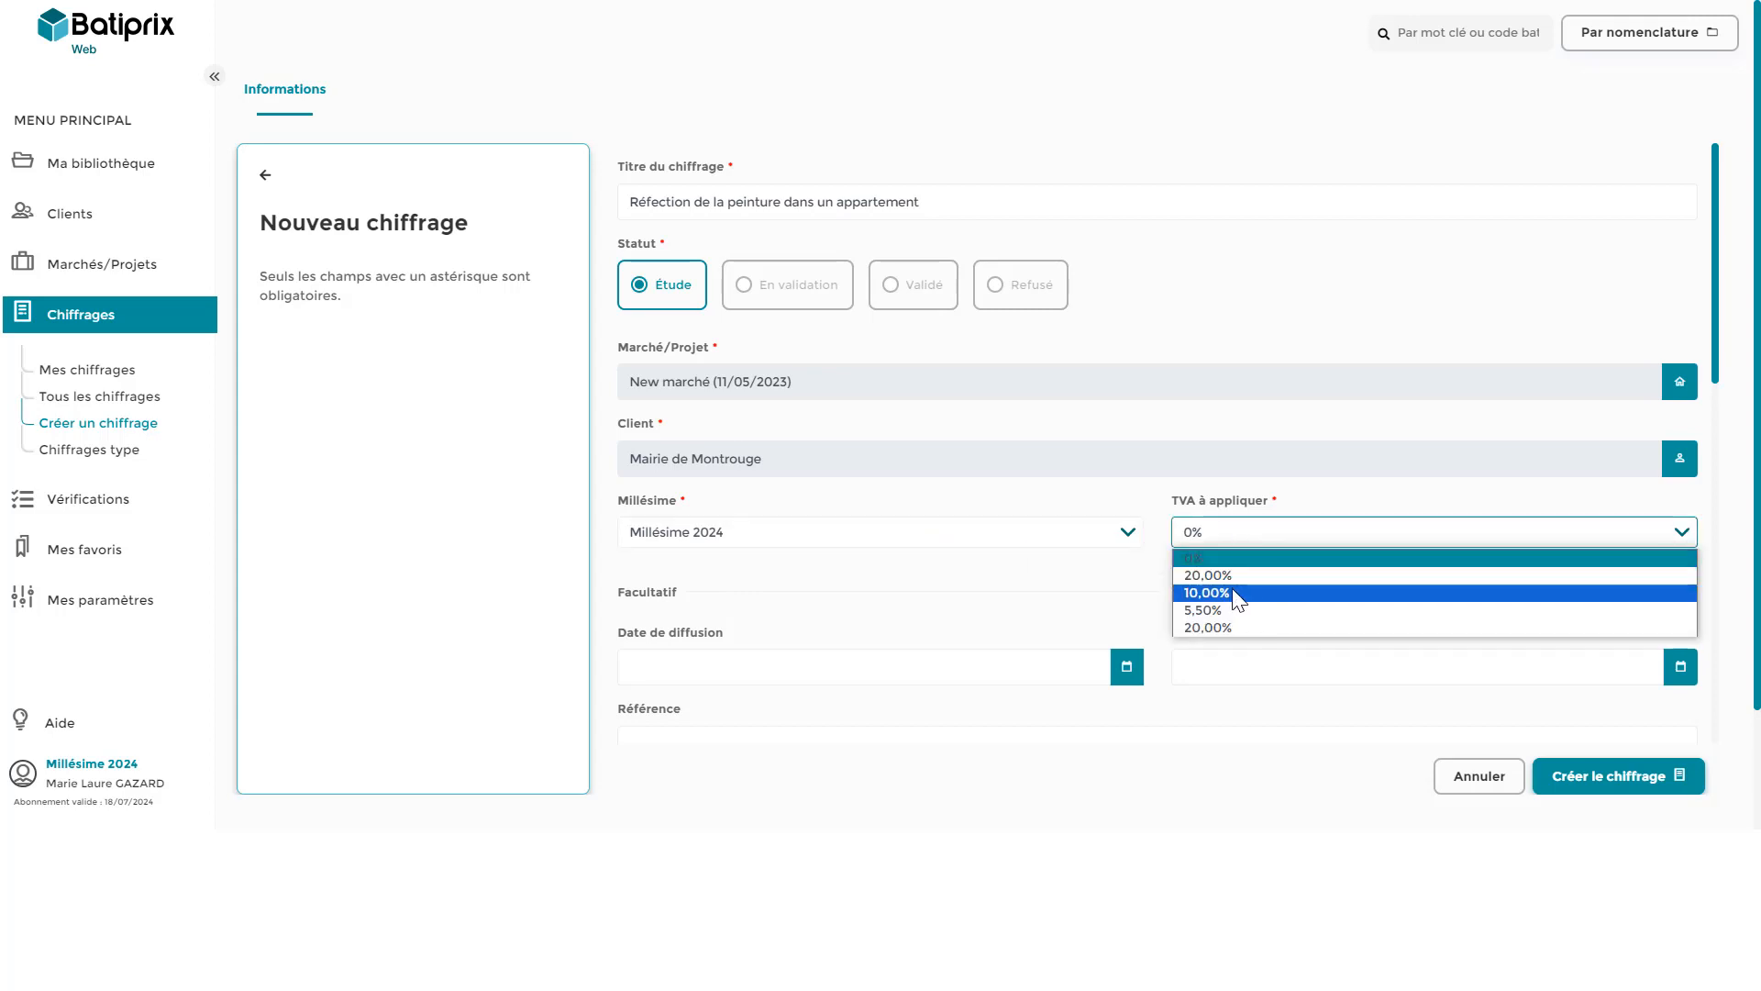
left_click(1234, 592)
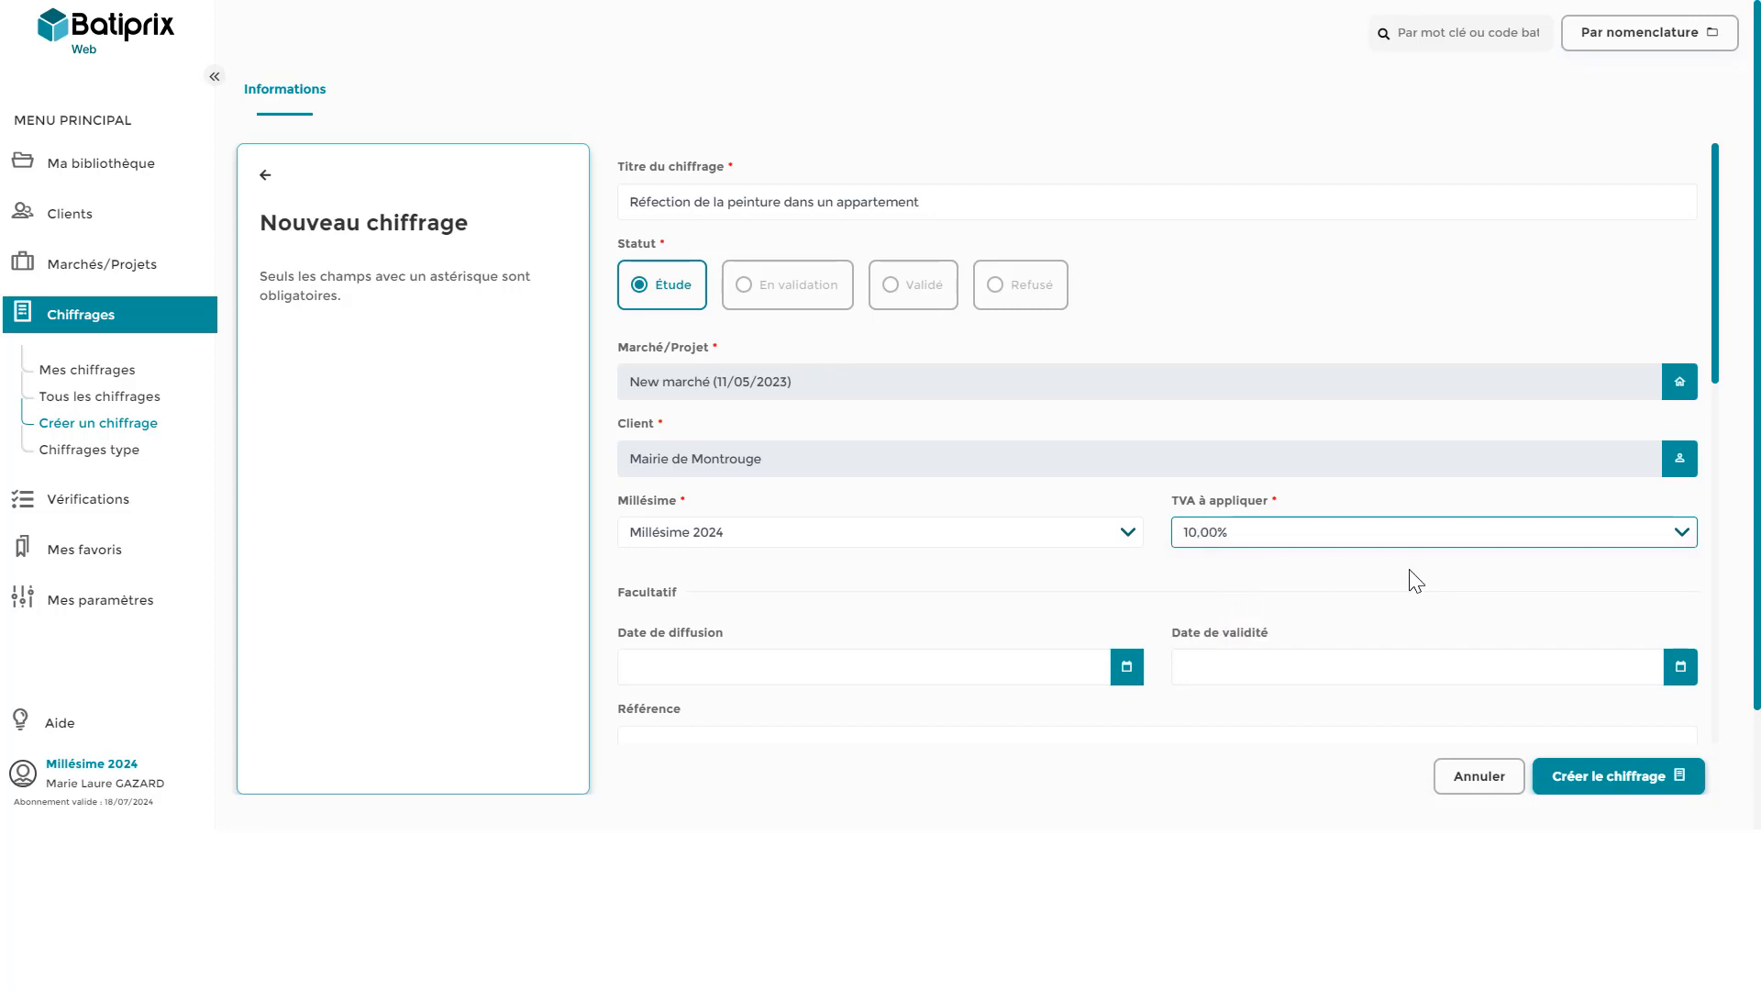
scroll(917, 529, "down", 8)
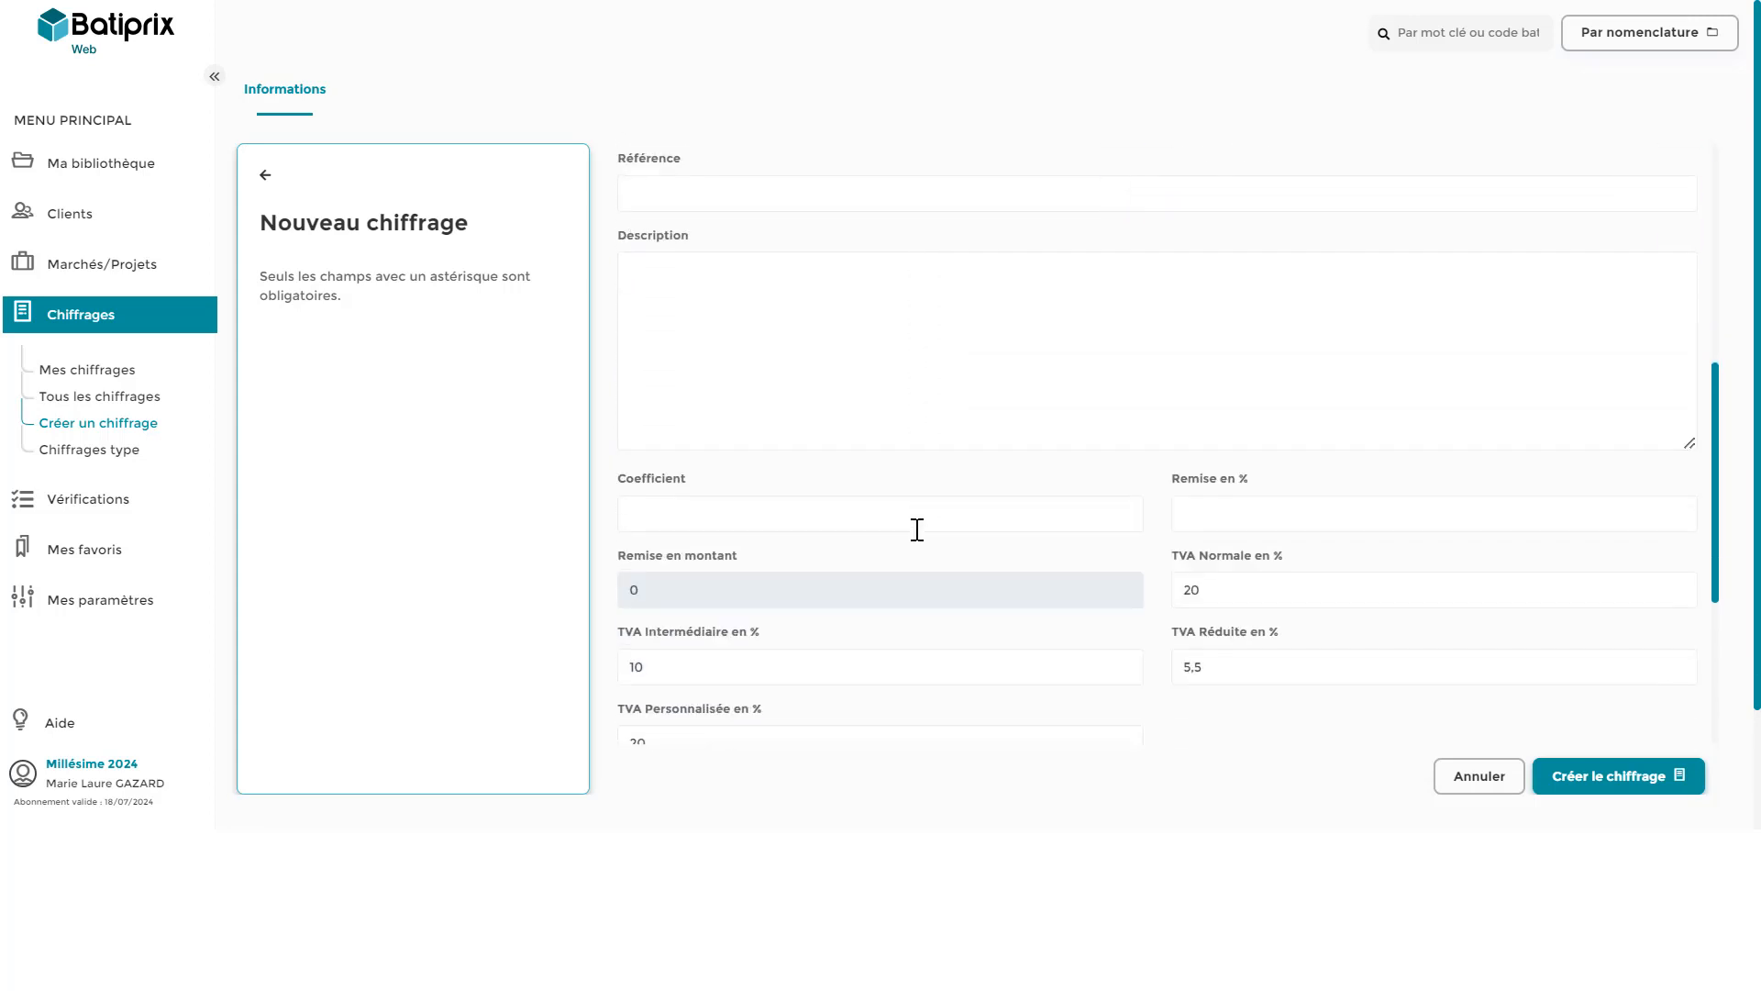
scroll(917, 529, "up", 10)
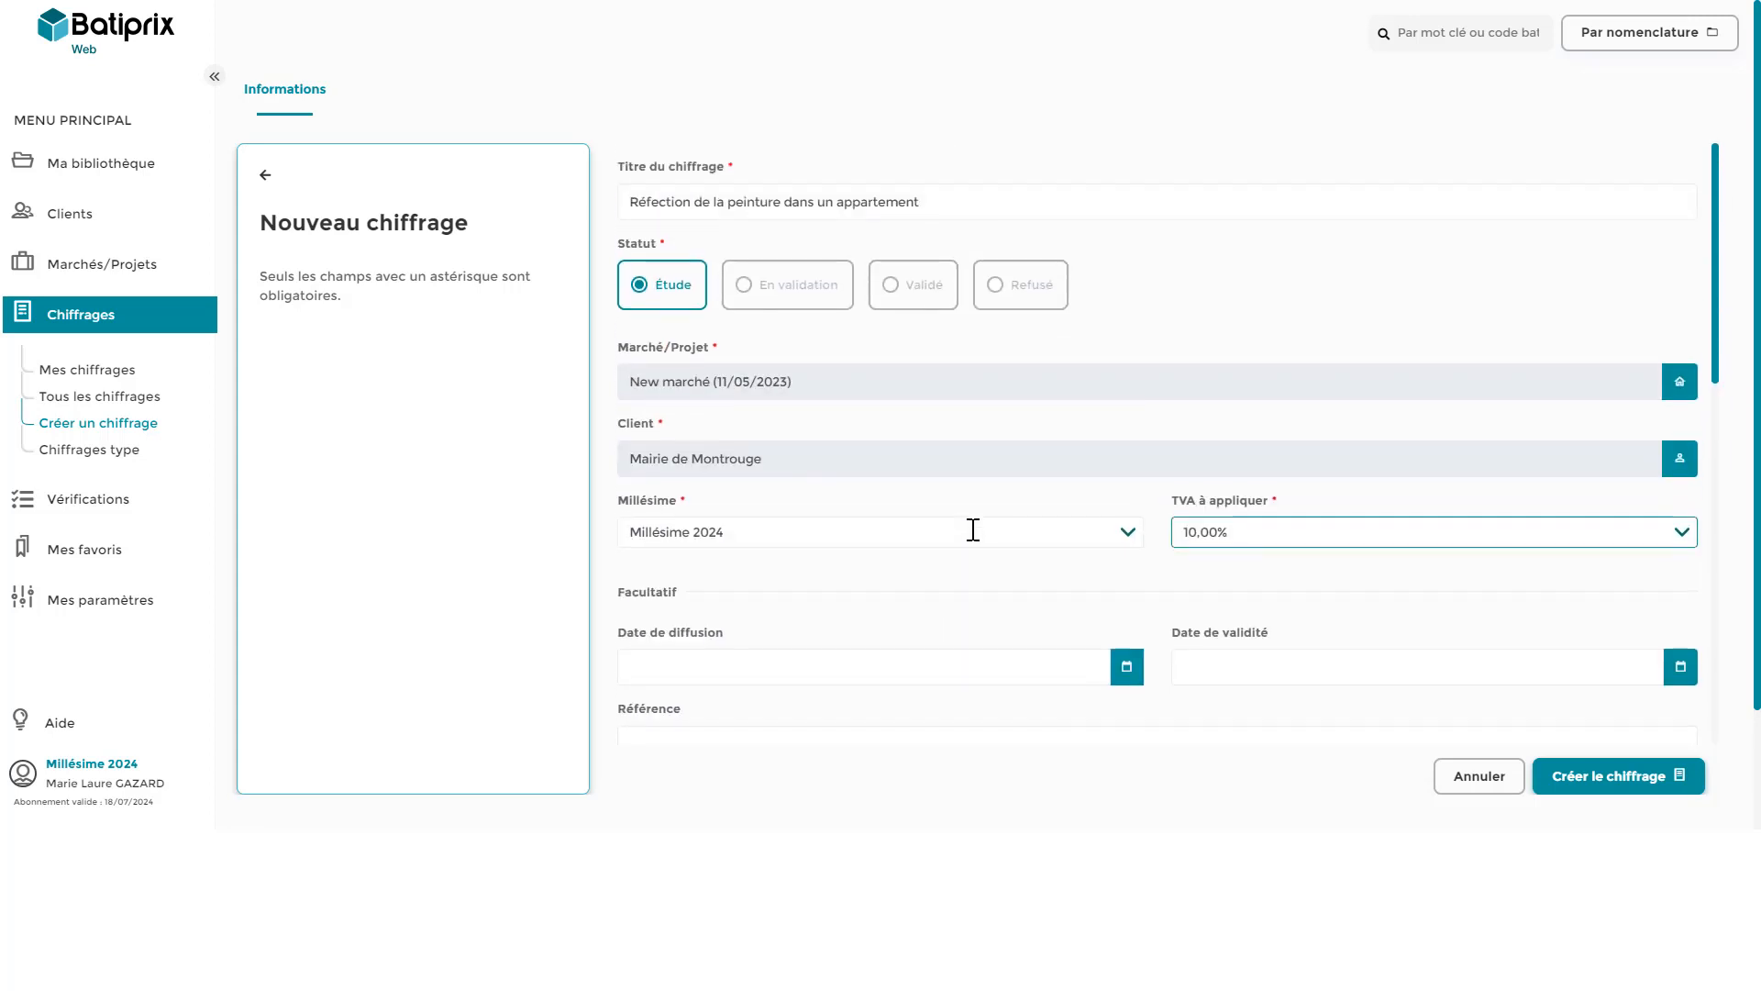
left_click(1612, 787)
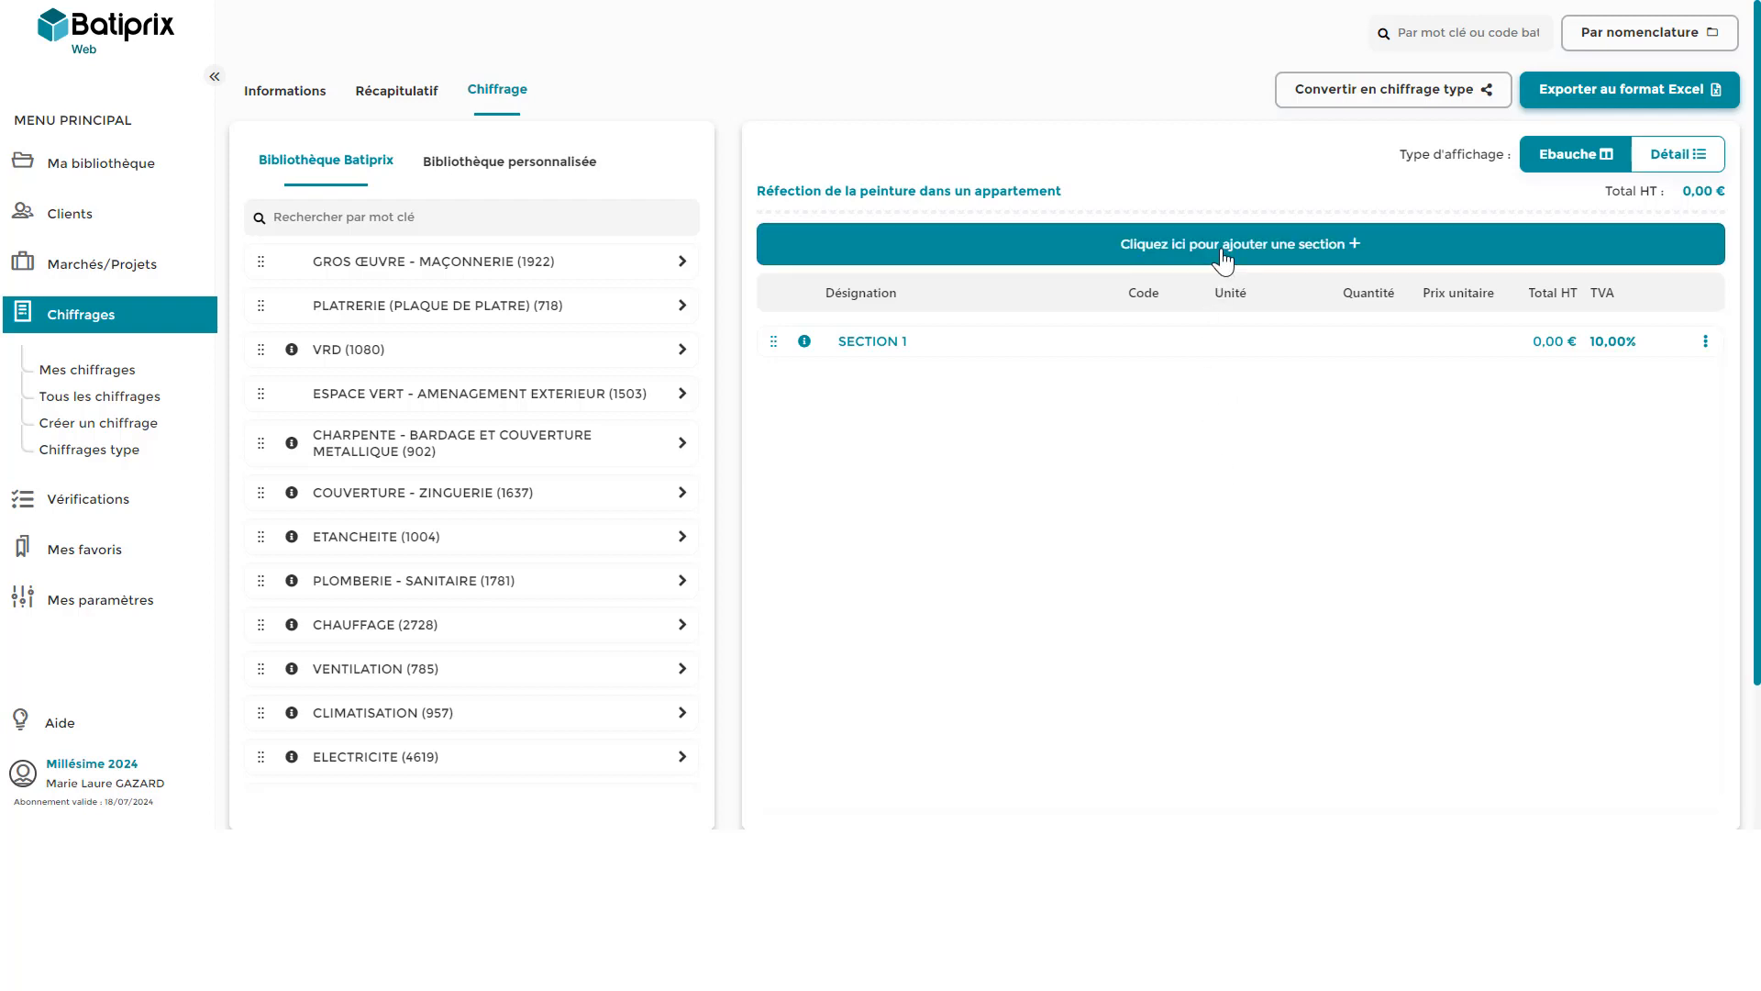
Step: Rename the estimate's section "SECTION 1" as "Travaux préparatoires"
left_click(917, 342)
left_click_drag(915, 342, 808, 356)
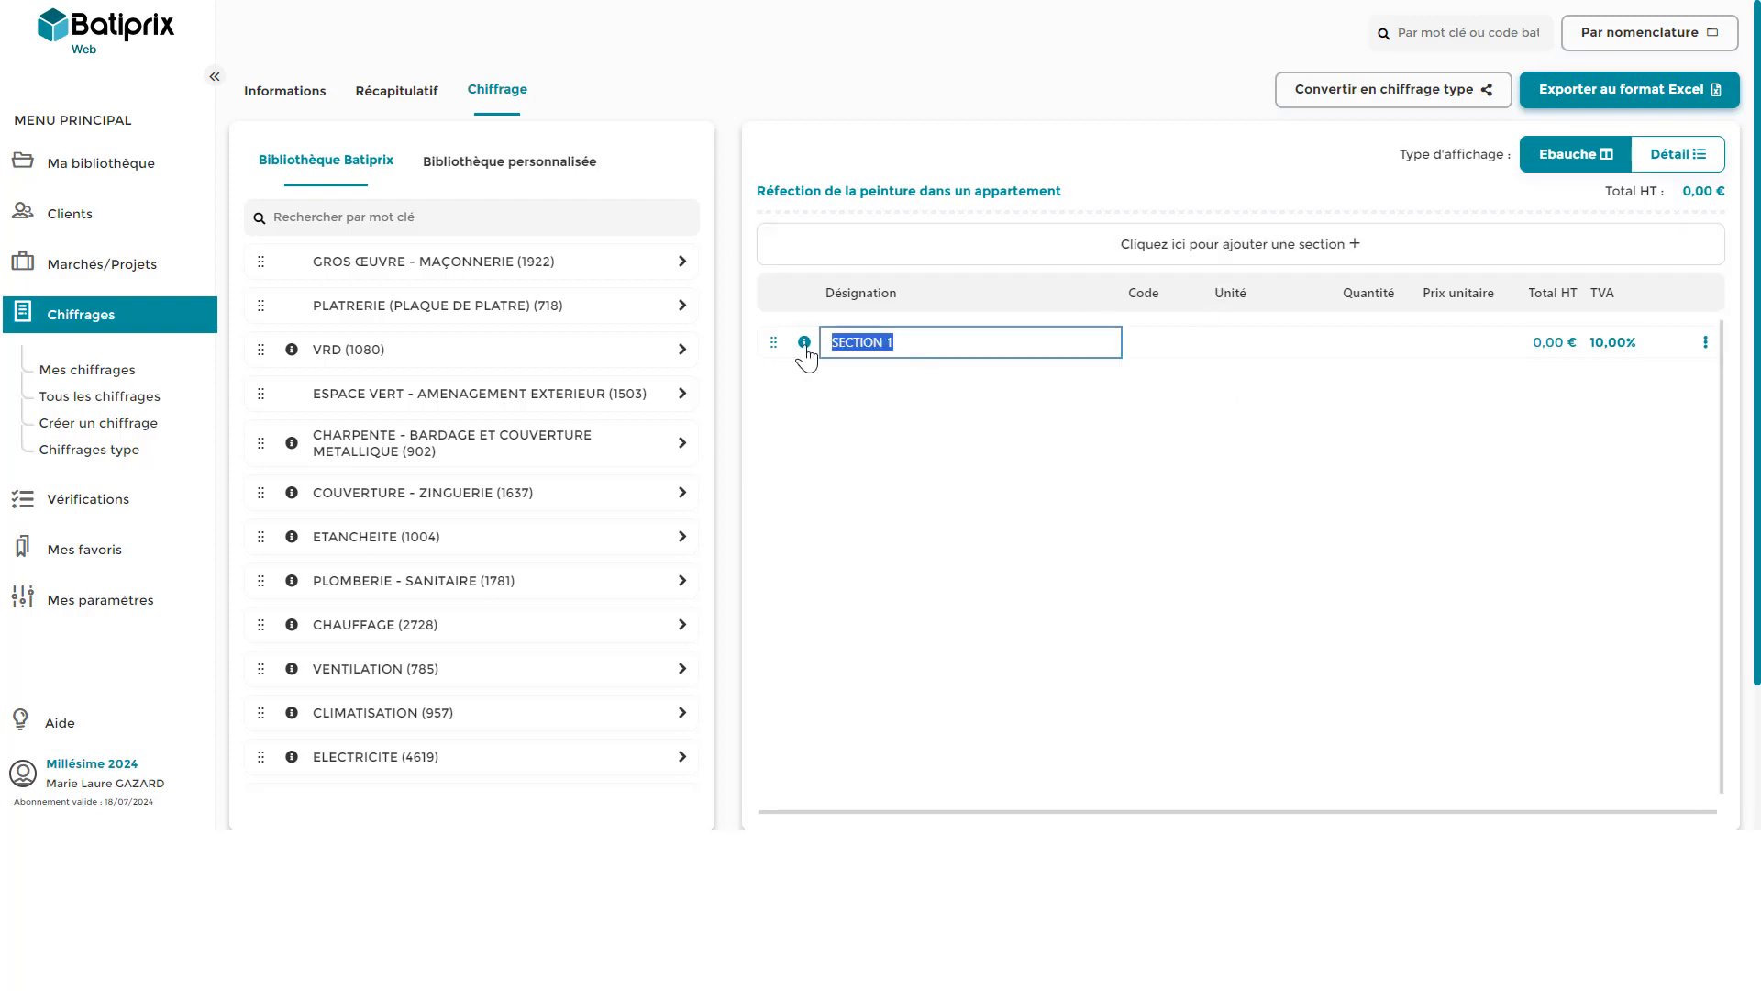
type("Travaux préparatoires")
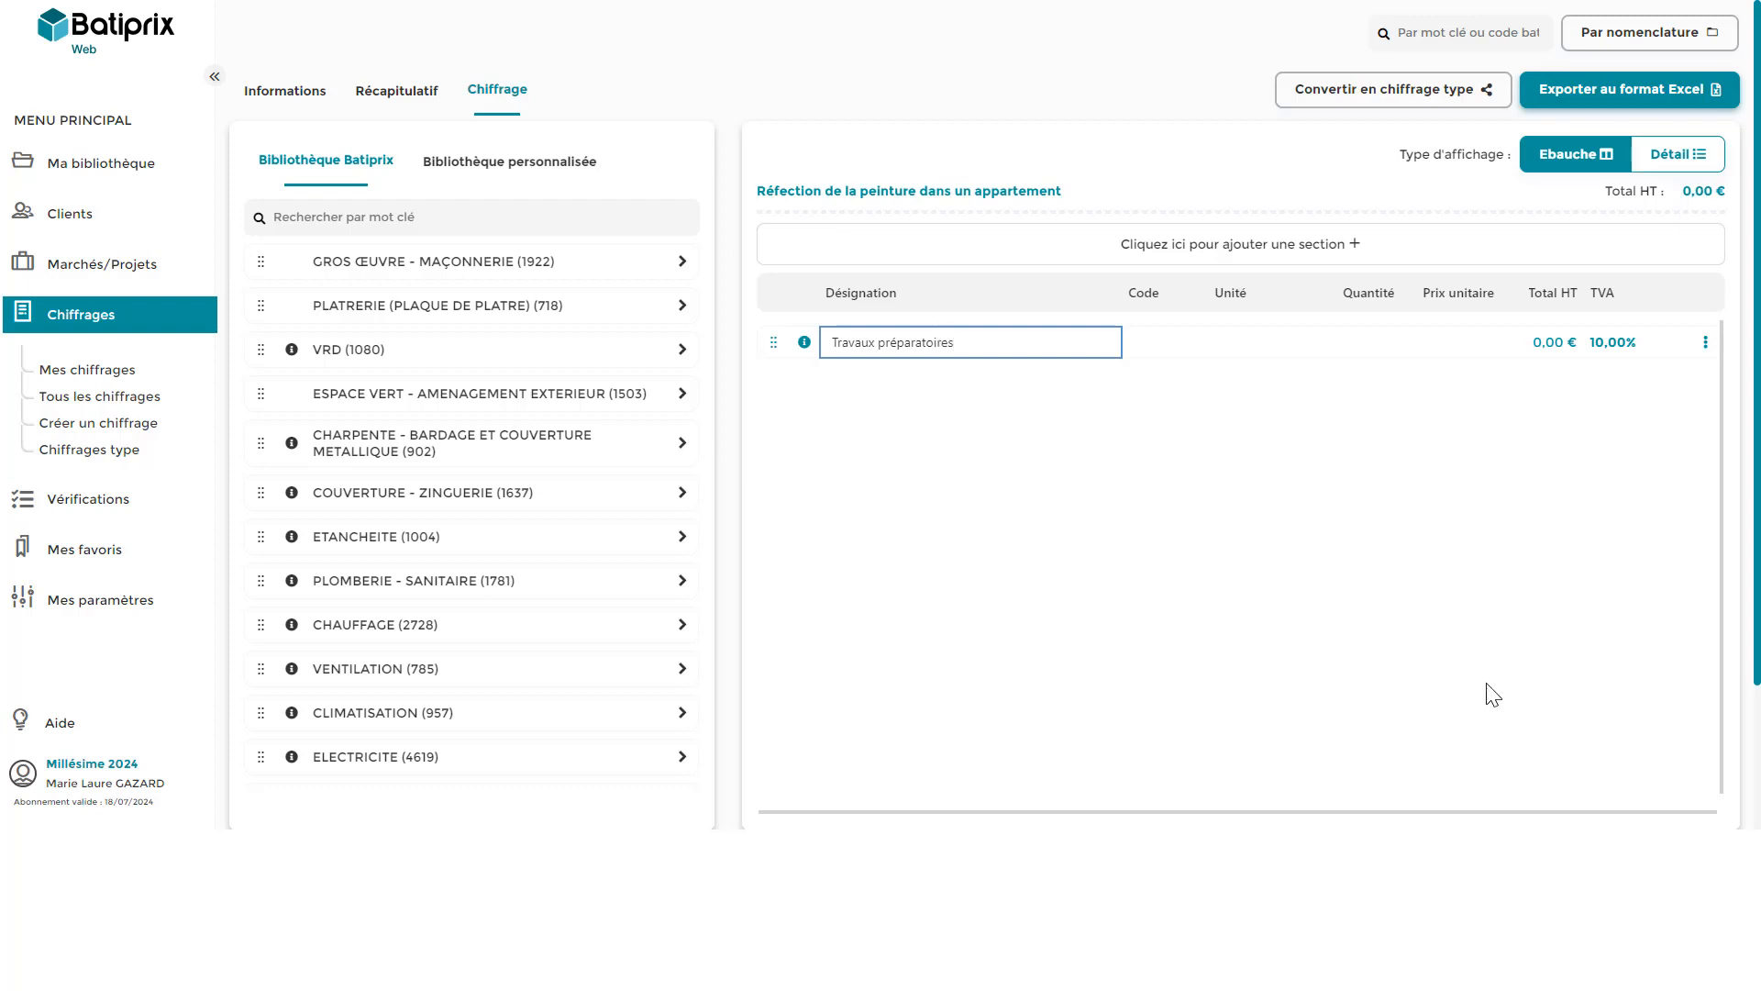
left_click(976, 564)
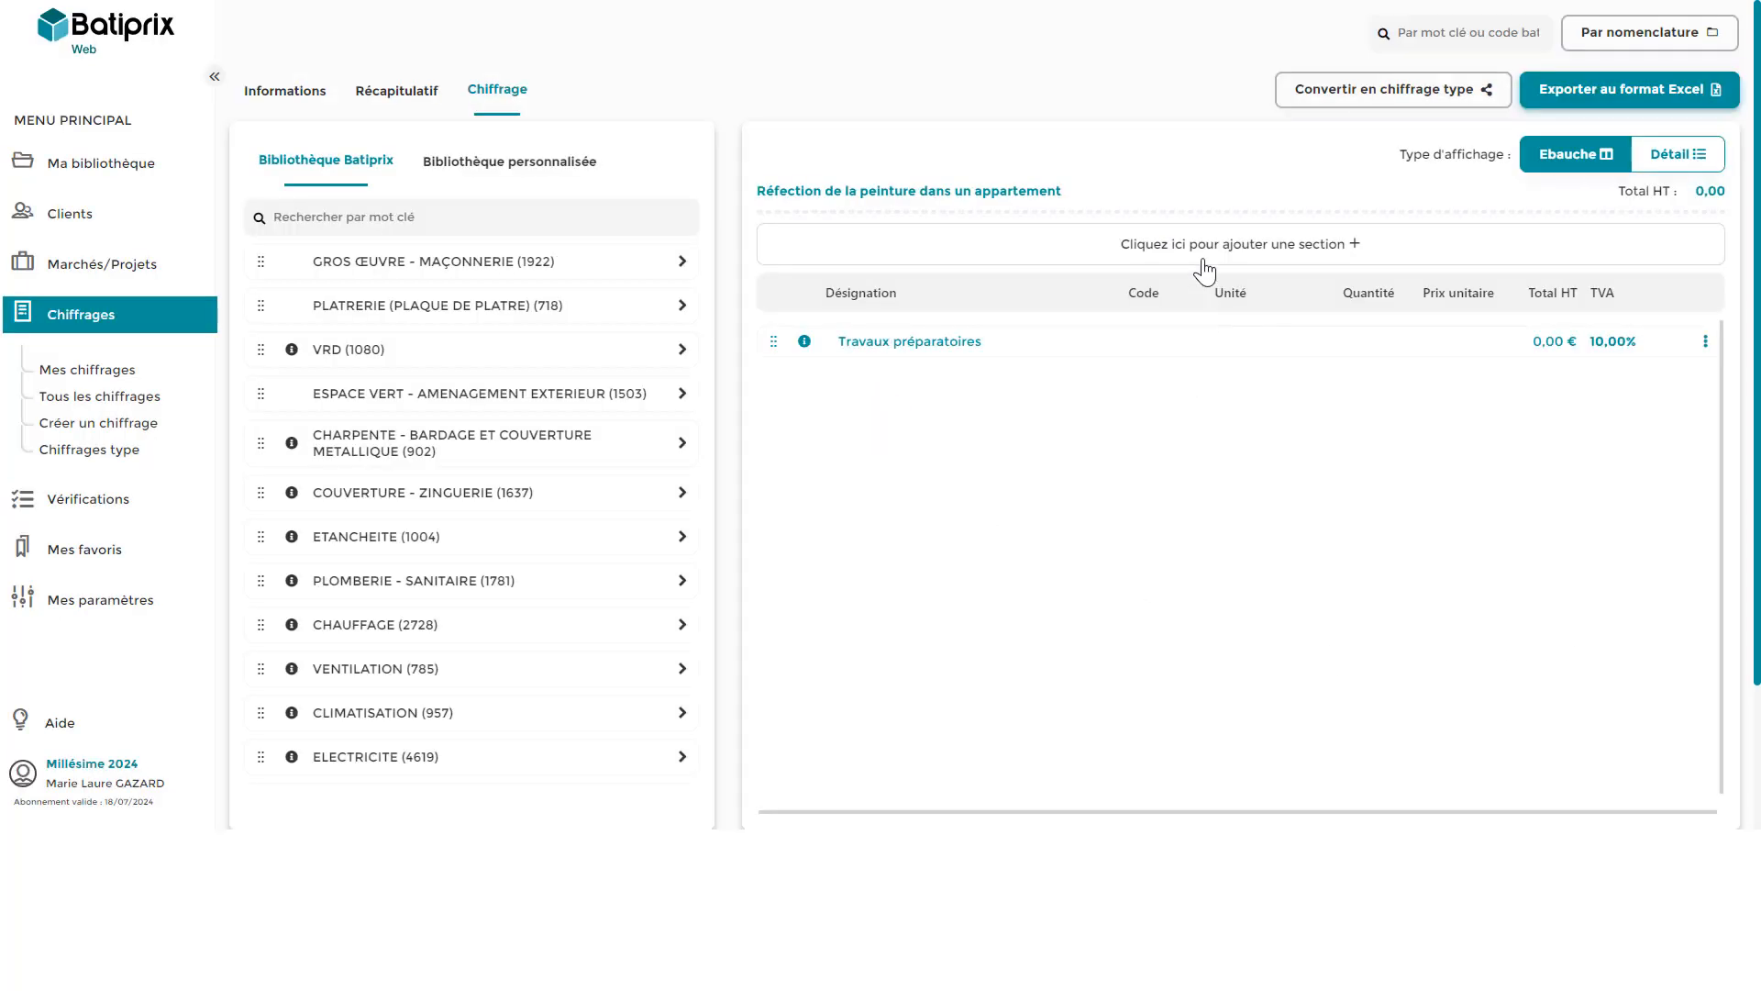
Step: Add two more sections to the estimate, named "Travaux d'apprêt" and "Travaux de finition"
left_click(1271, 246)
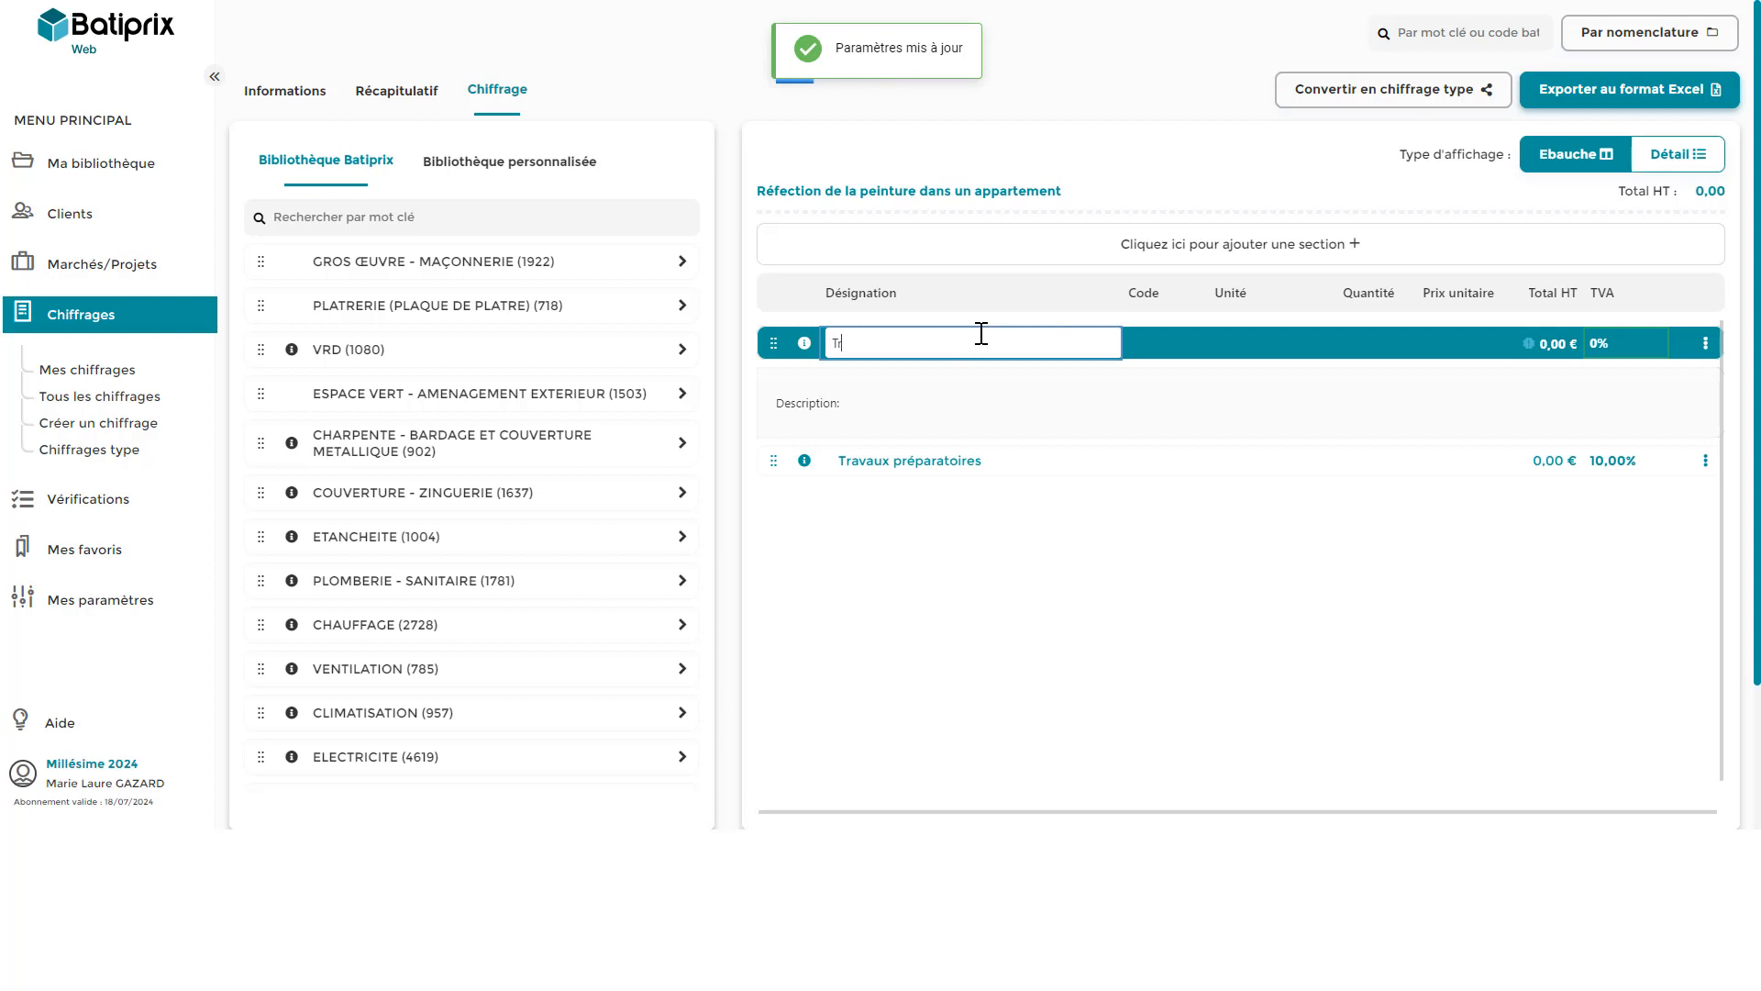
type("Travaux d'apprêt")
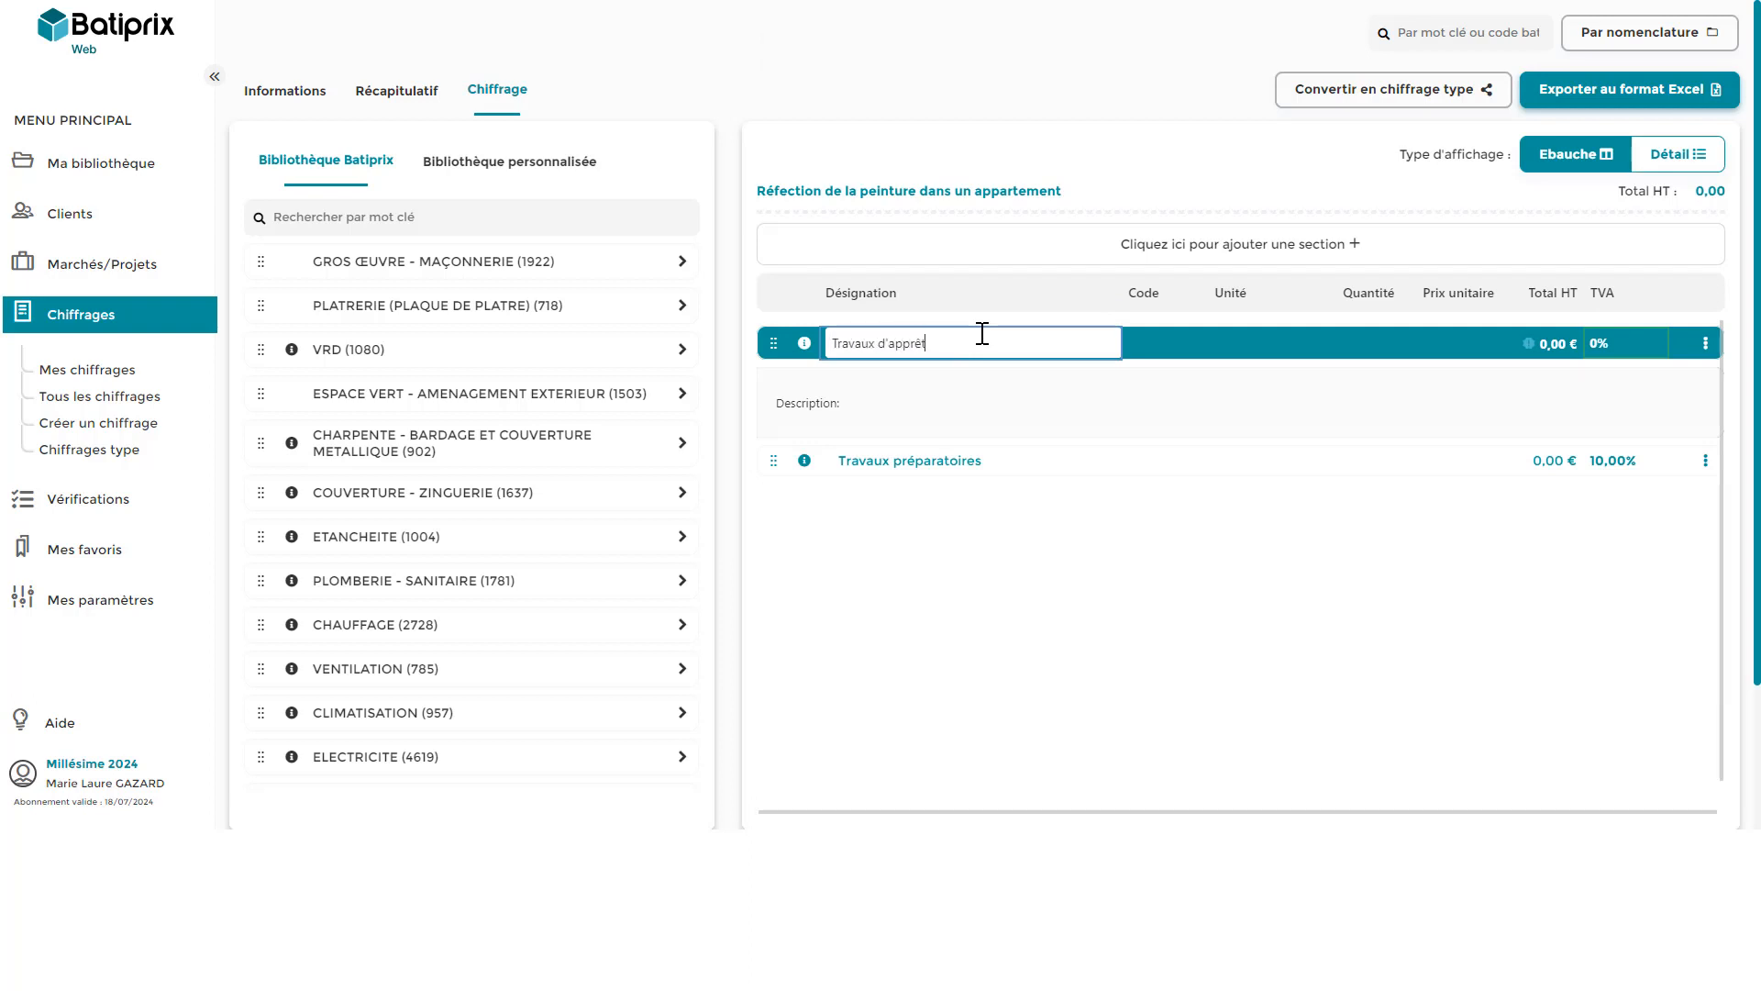
left_click(1062, 591)
left_click(1256, 246)
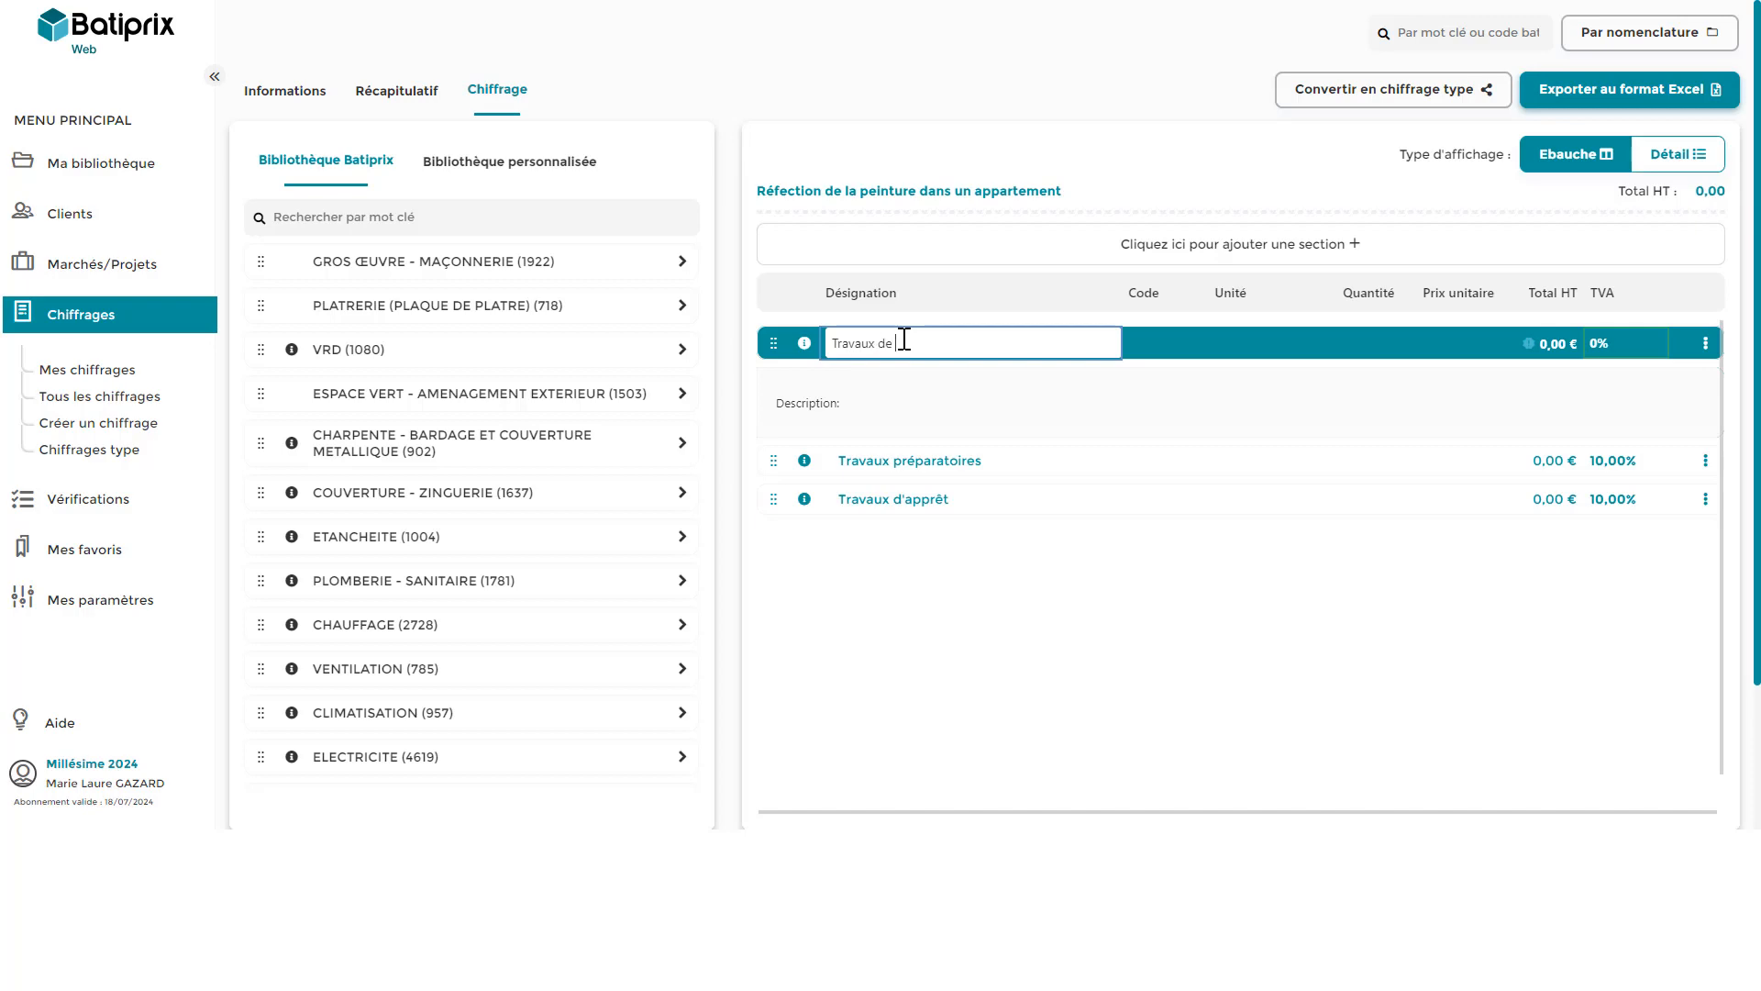
key("Return")
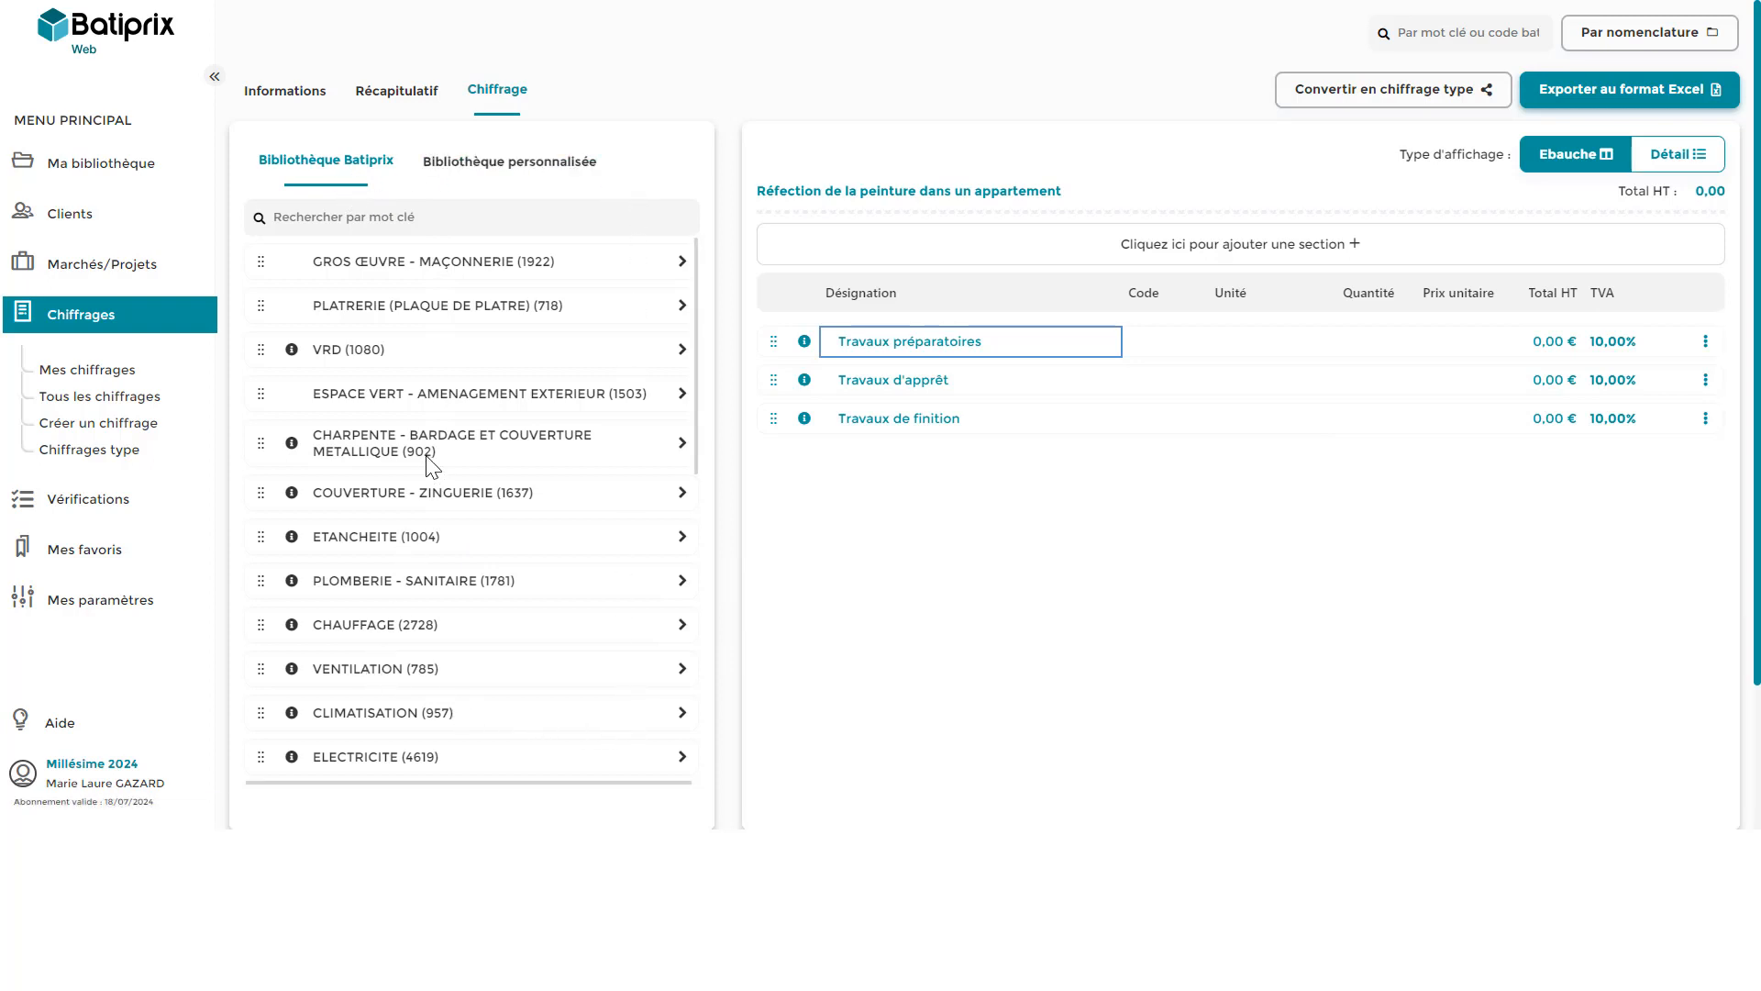
Step: View the categories of the Bibliothèque personnalisée and return to the Bibliothèque Batiprix
left_click(546, 175)
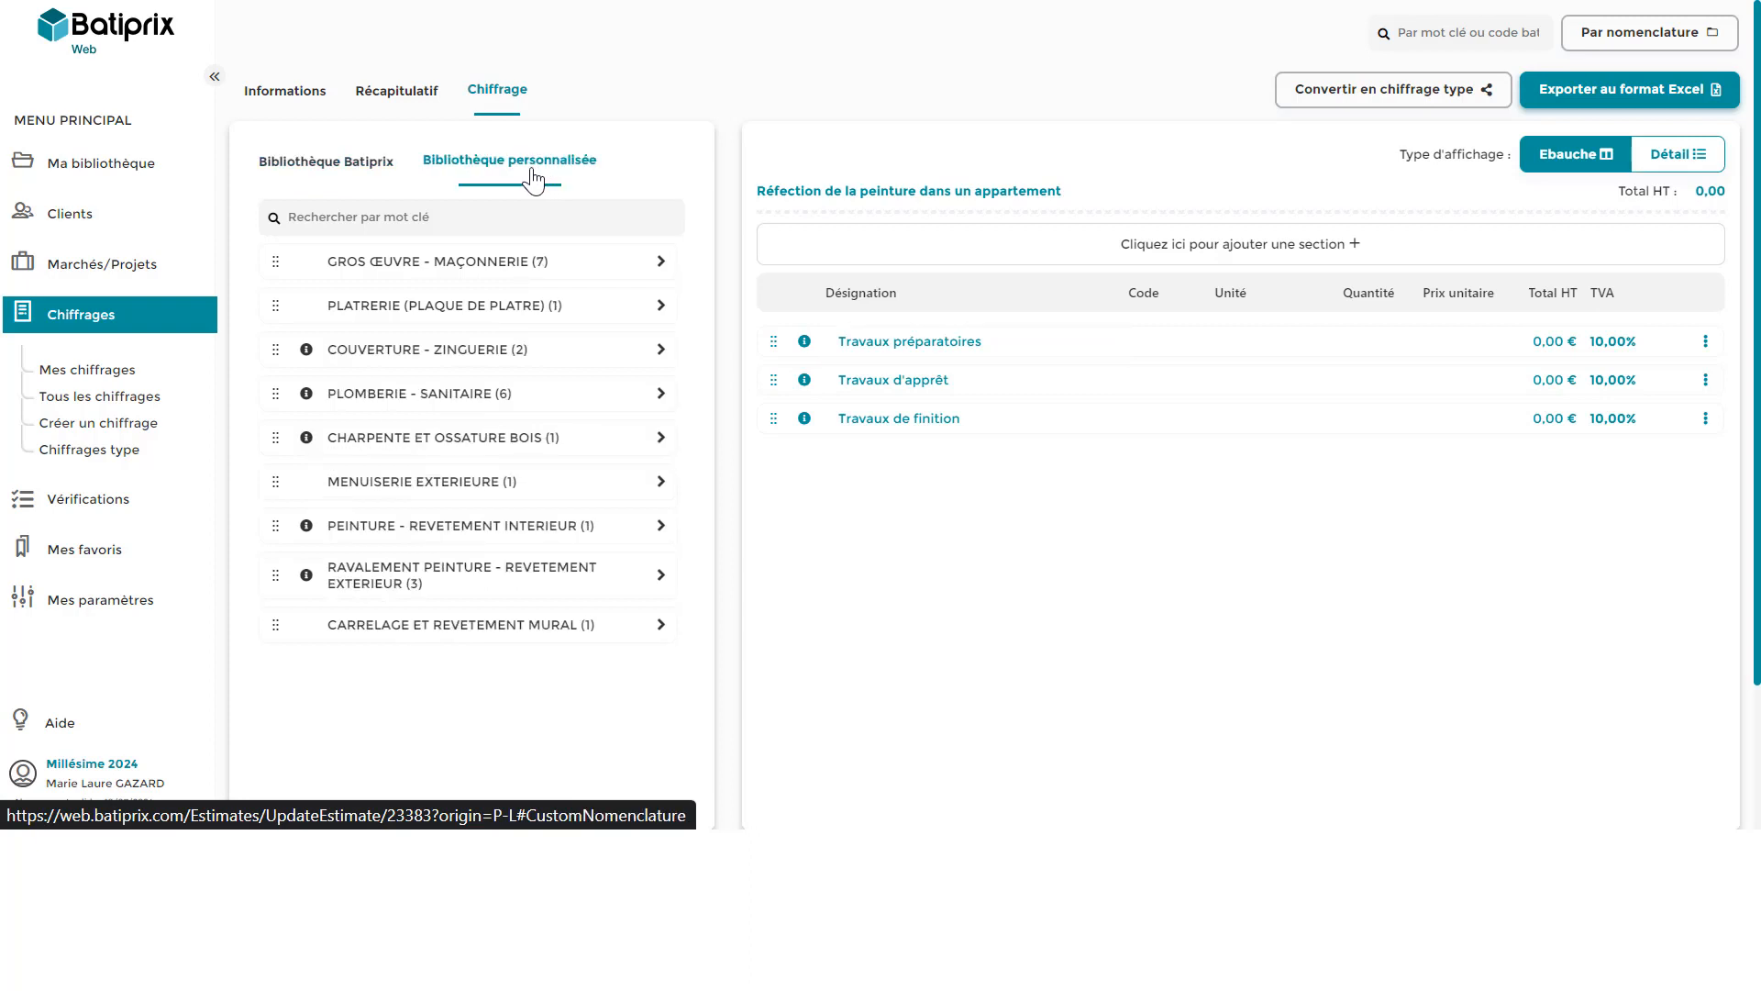
left_click(351, 176)
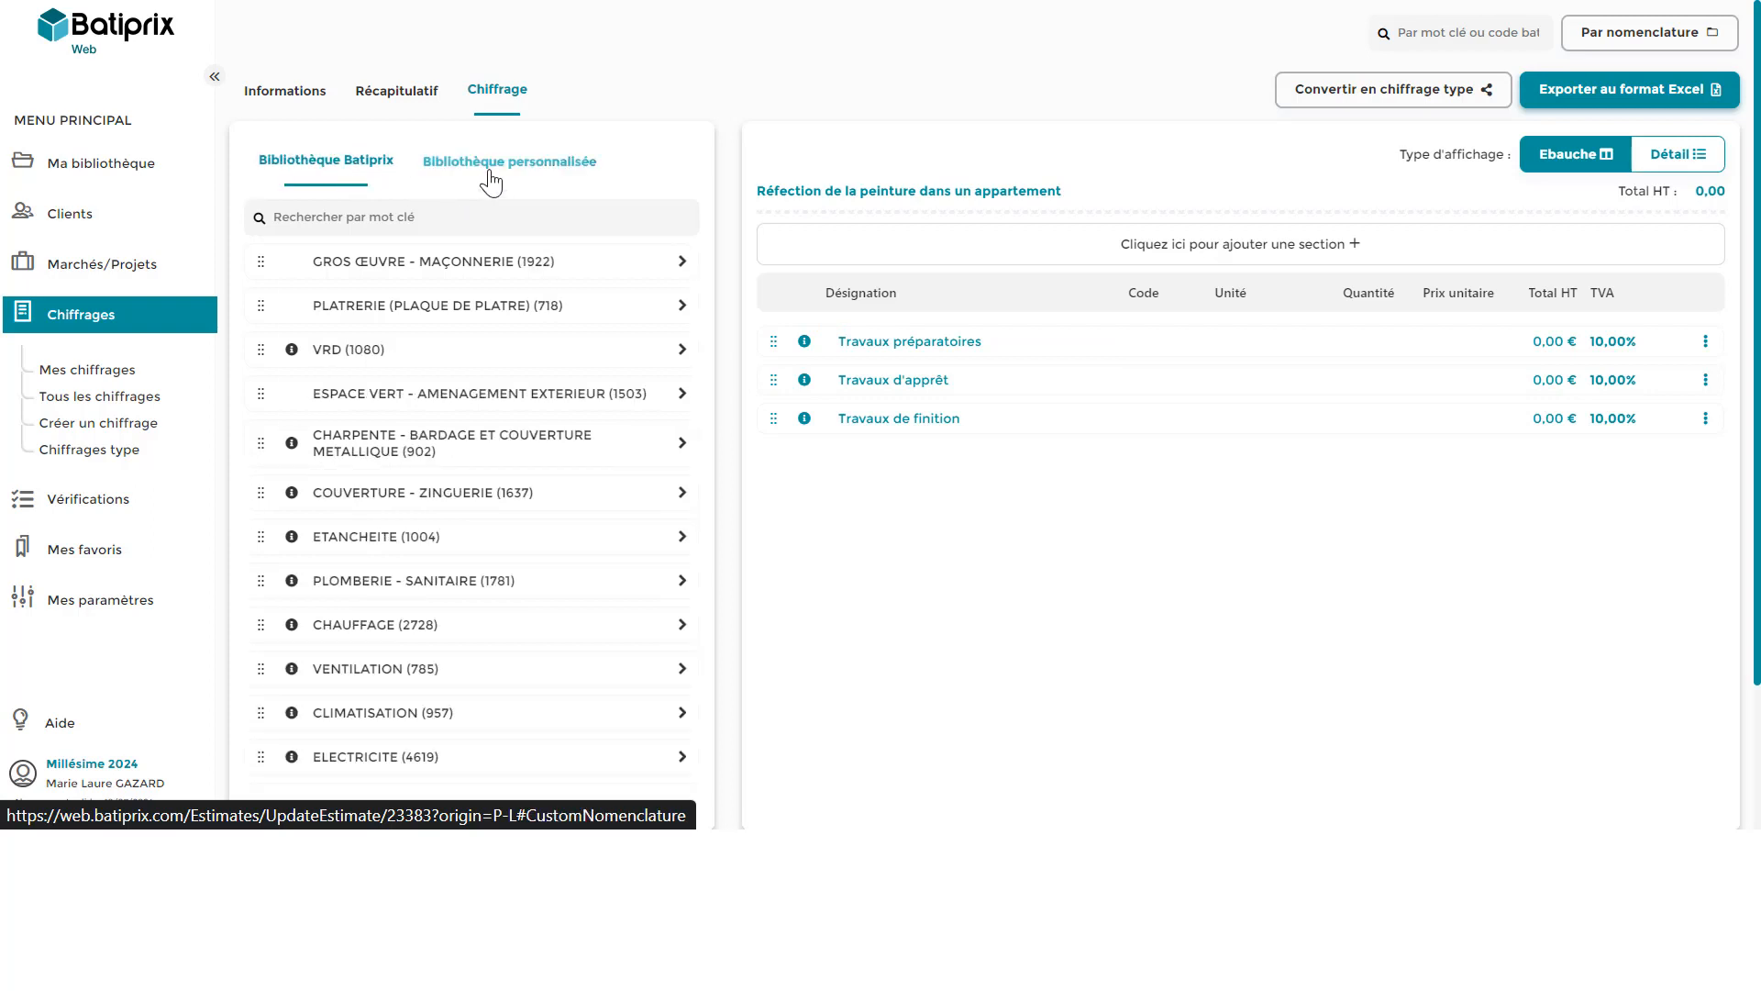
Step: Collapse the main menu and expand TRAVAUX PREPARATOIRES under PEINTURE - REVETEMENT INTERIEUR in the Batiprix library
left_click(215, 76)
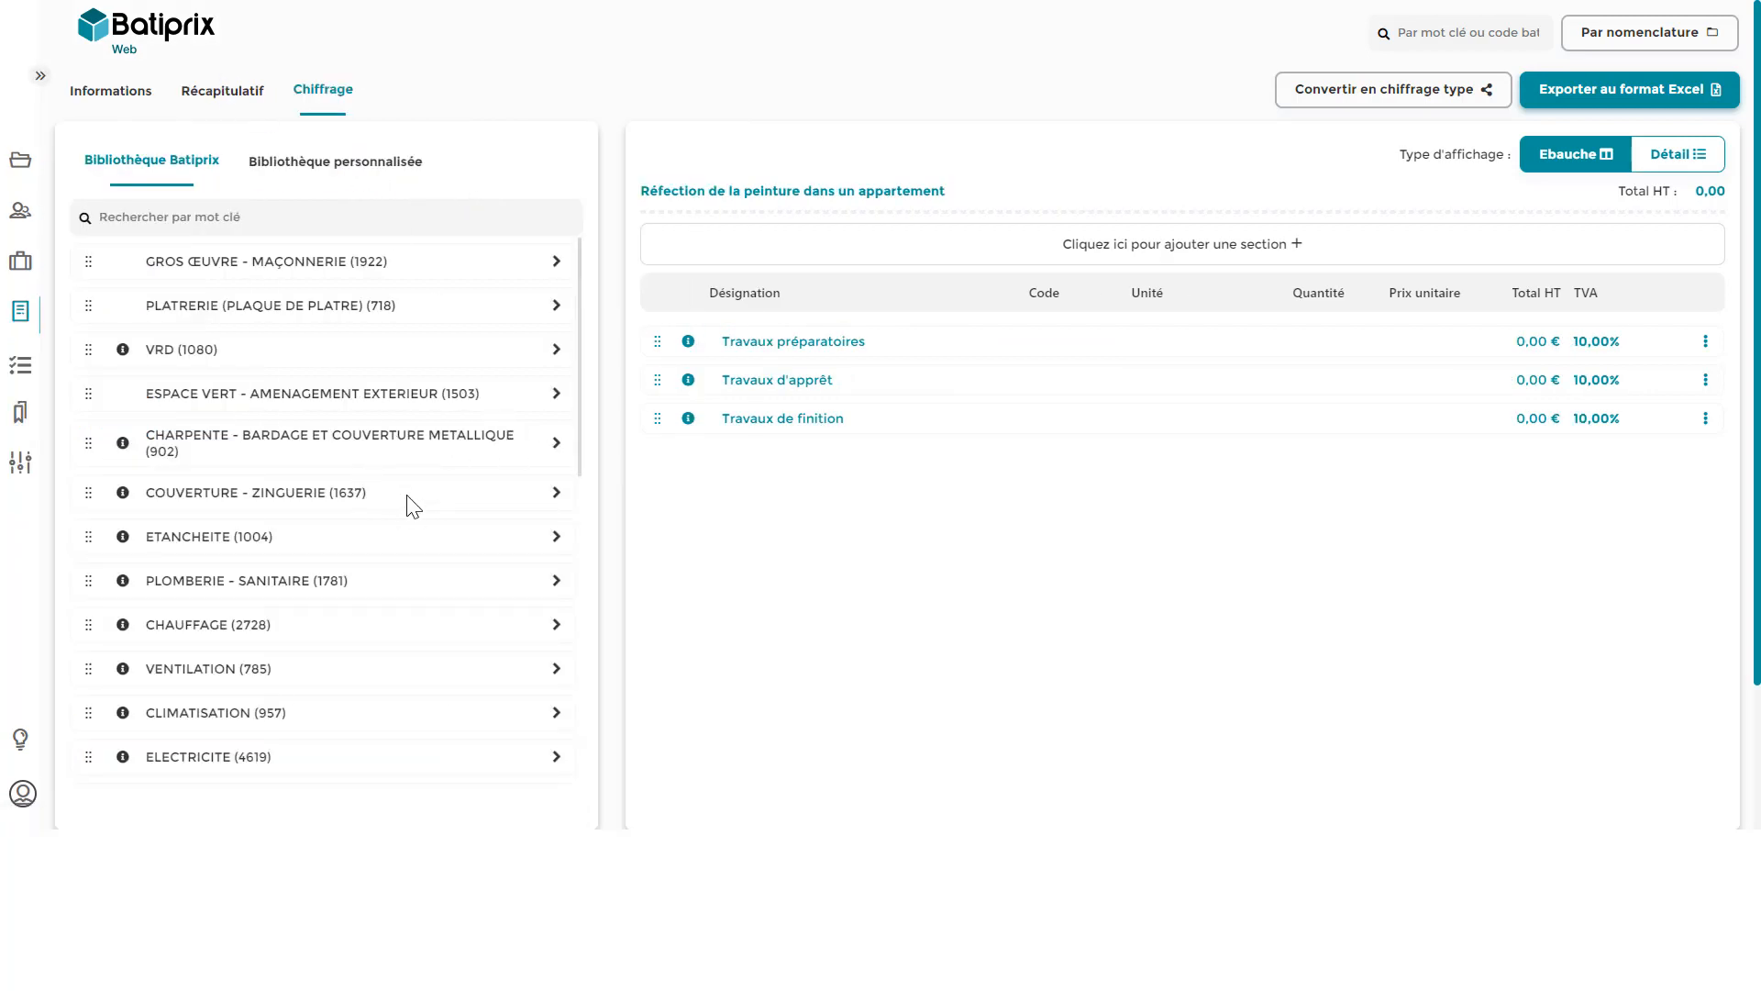
scroll(413, 518, "down", 3)
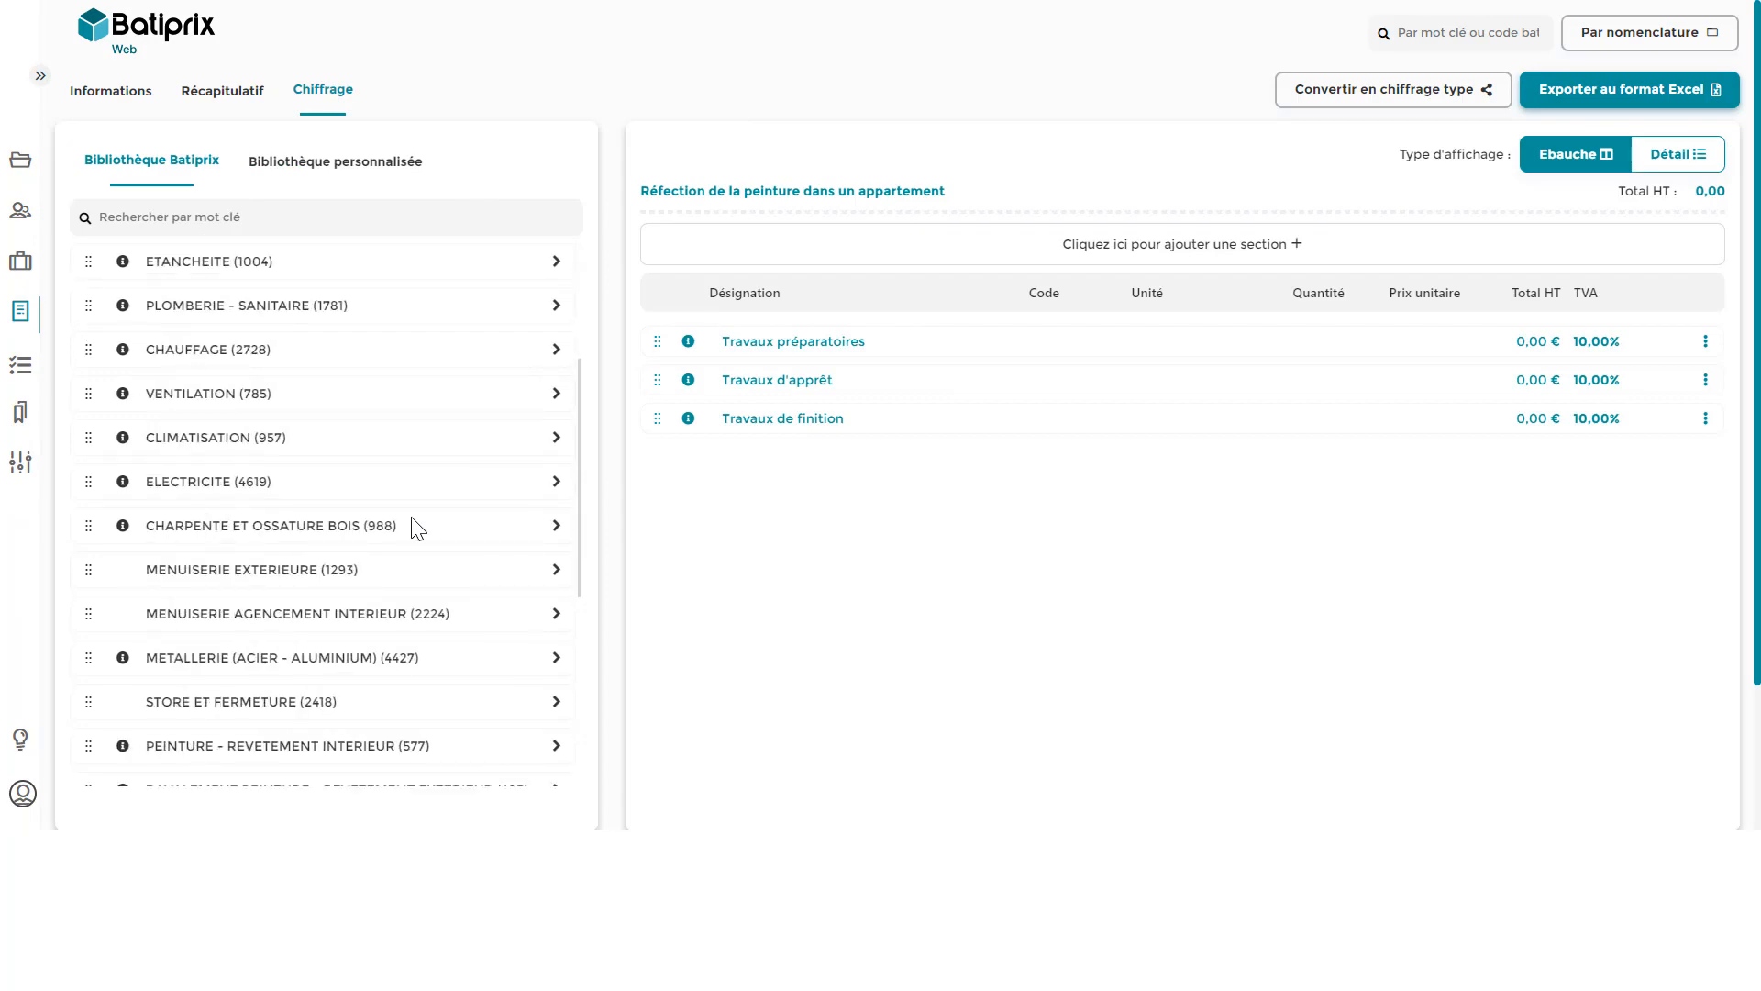
scroll(418, 528, "down", 2)
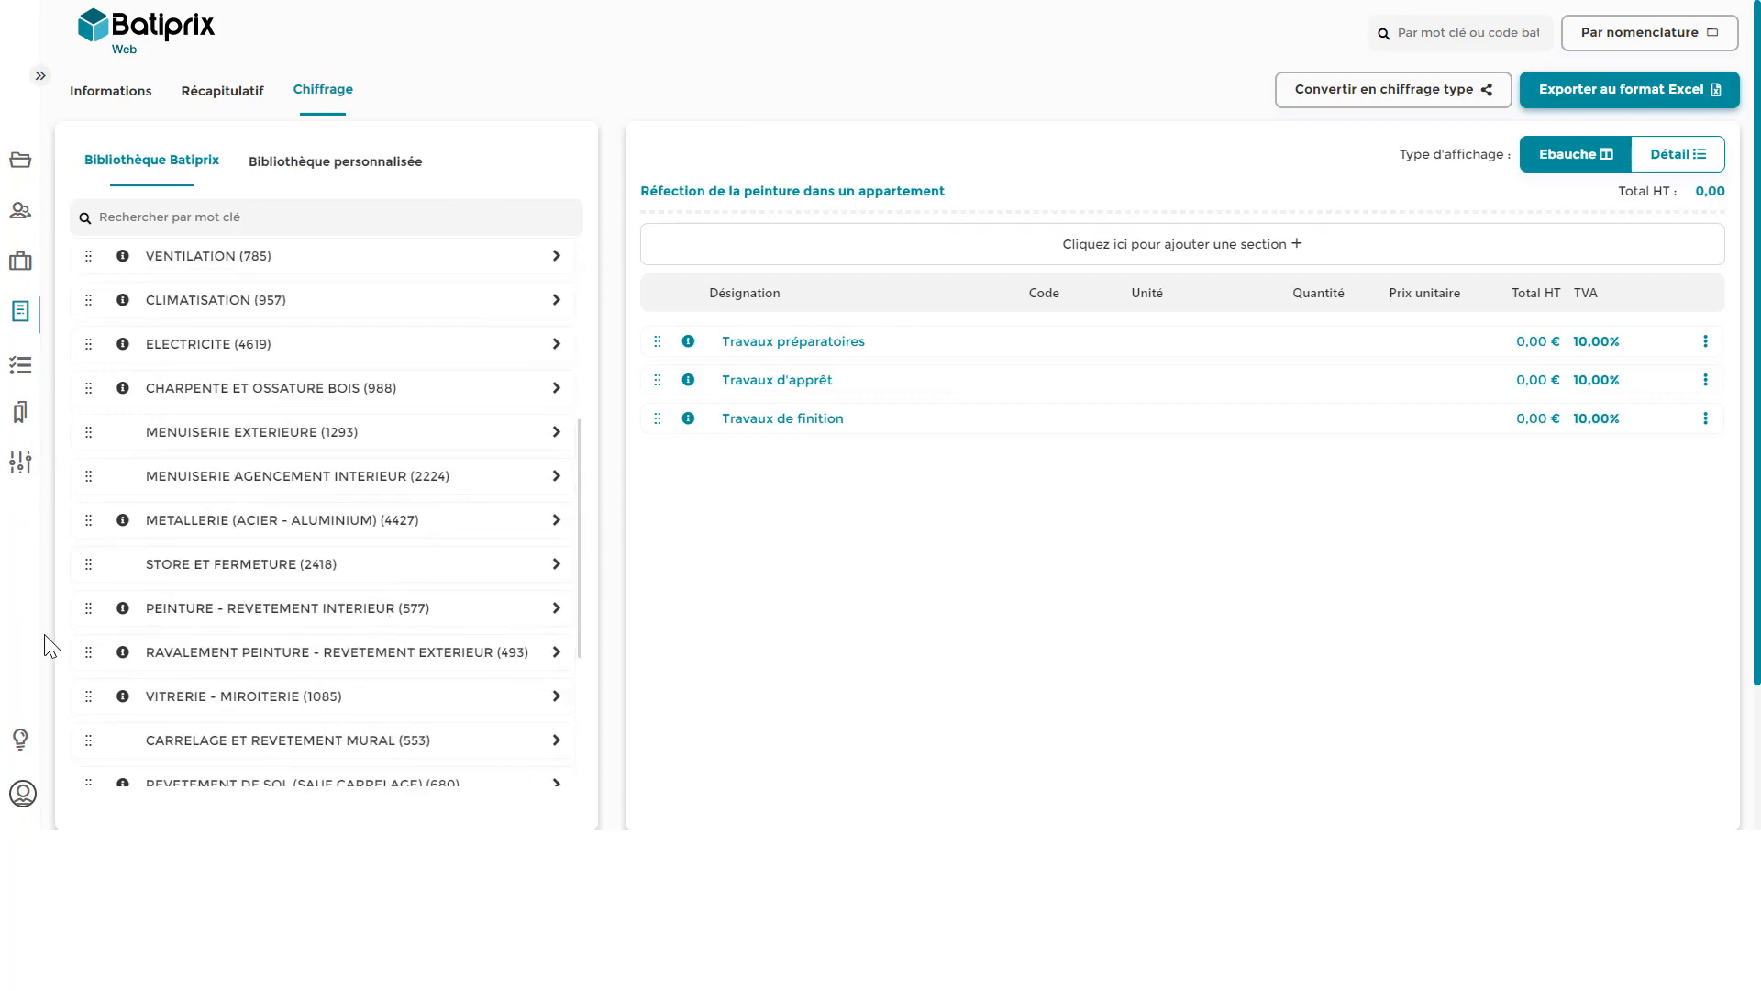
left_click(556, 611)
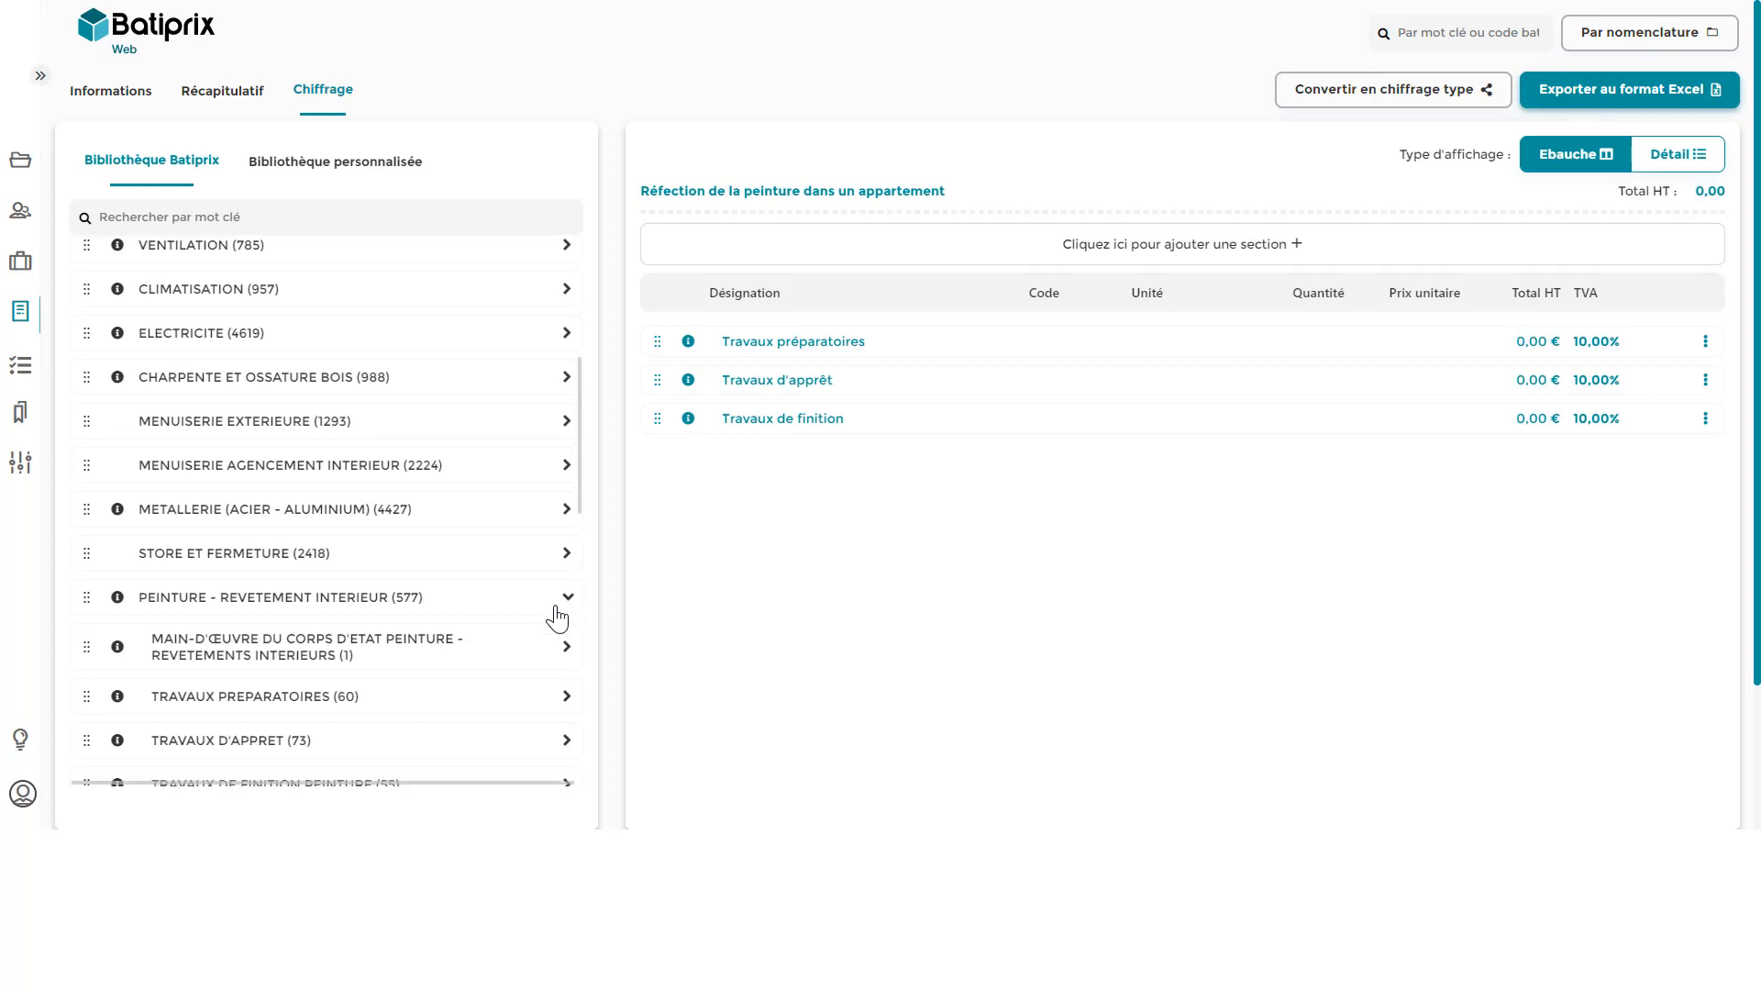
scroll(358, 574, "down", 2)
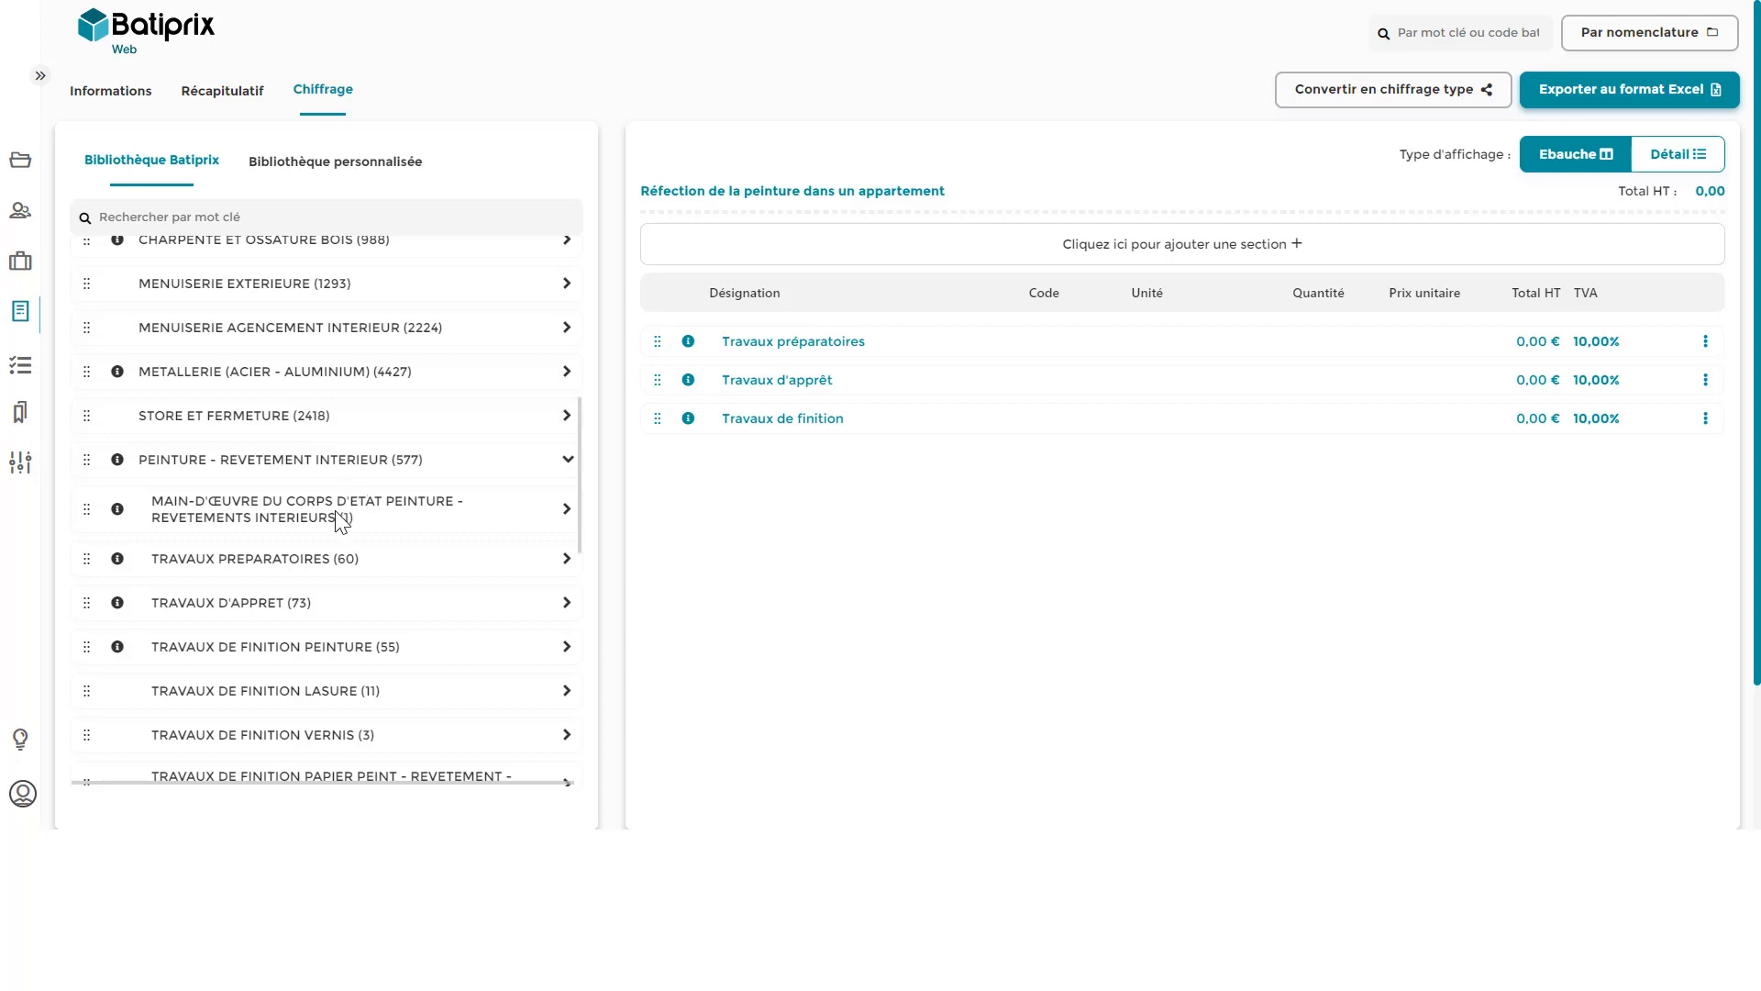
left_click(562, 565)
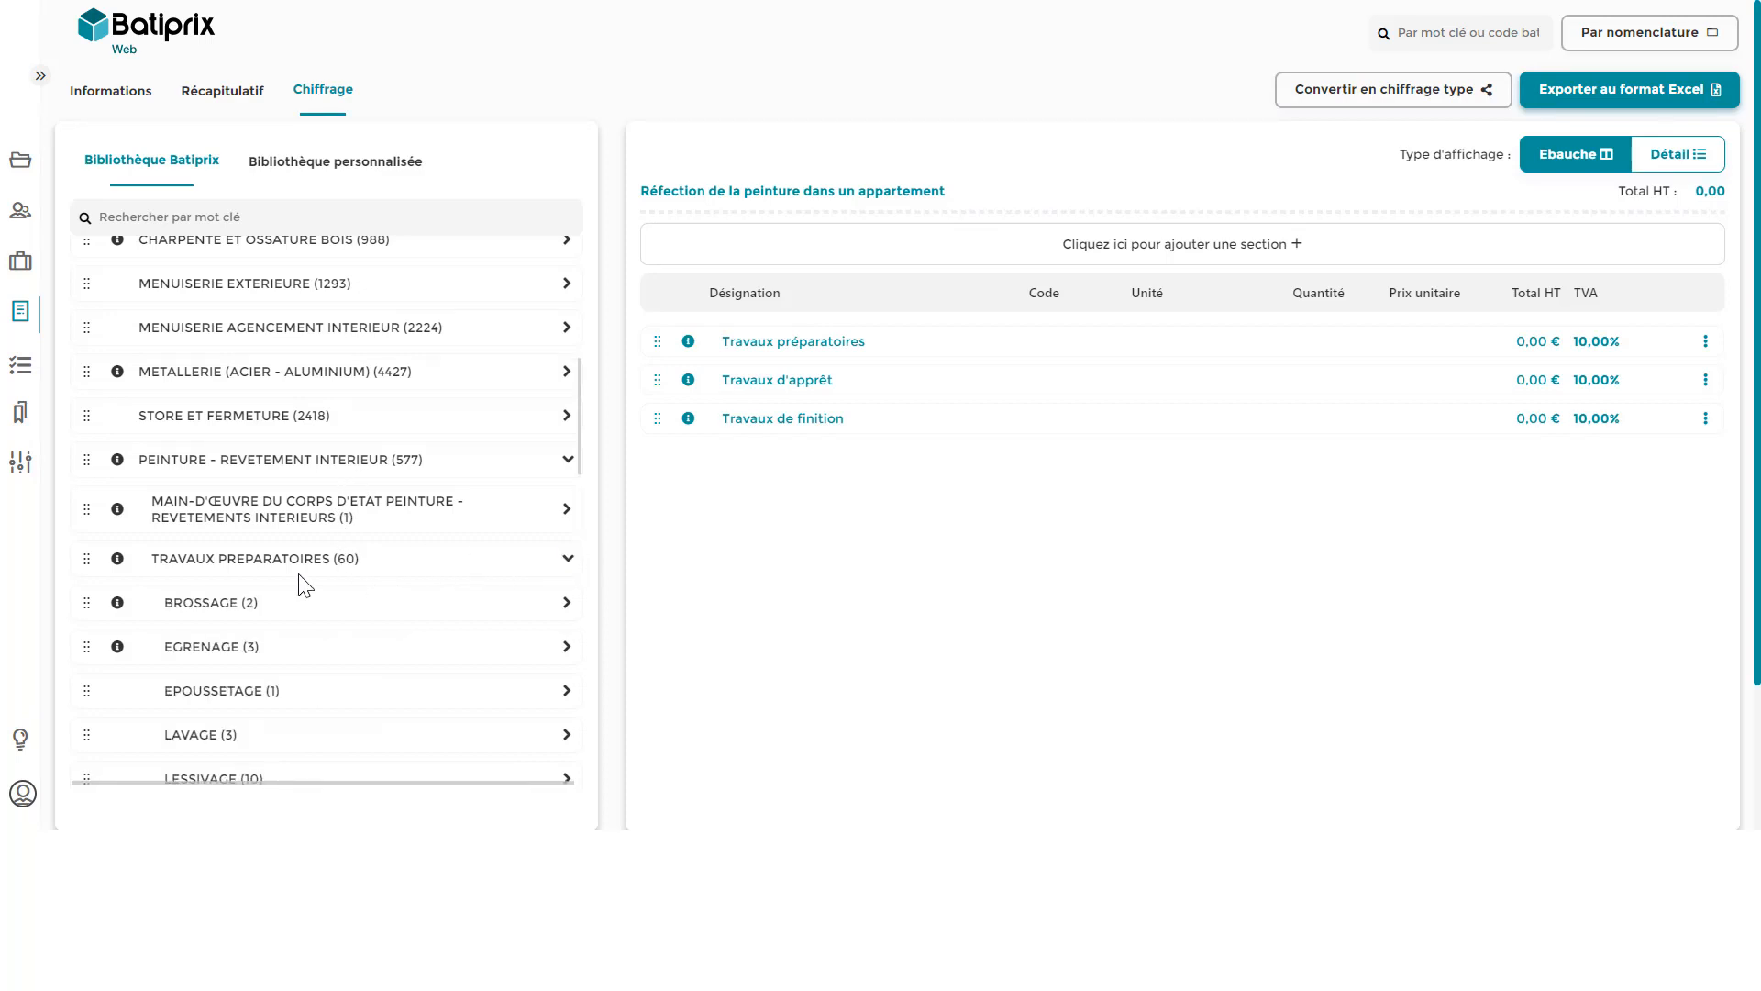
Step: Add "Lessivage pour repeindre de peinture courante mate ou satinée" from the LESSIVAGE category to the estimate's Travaux préparatoires section
scroll(275, 561, "down", 3)
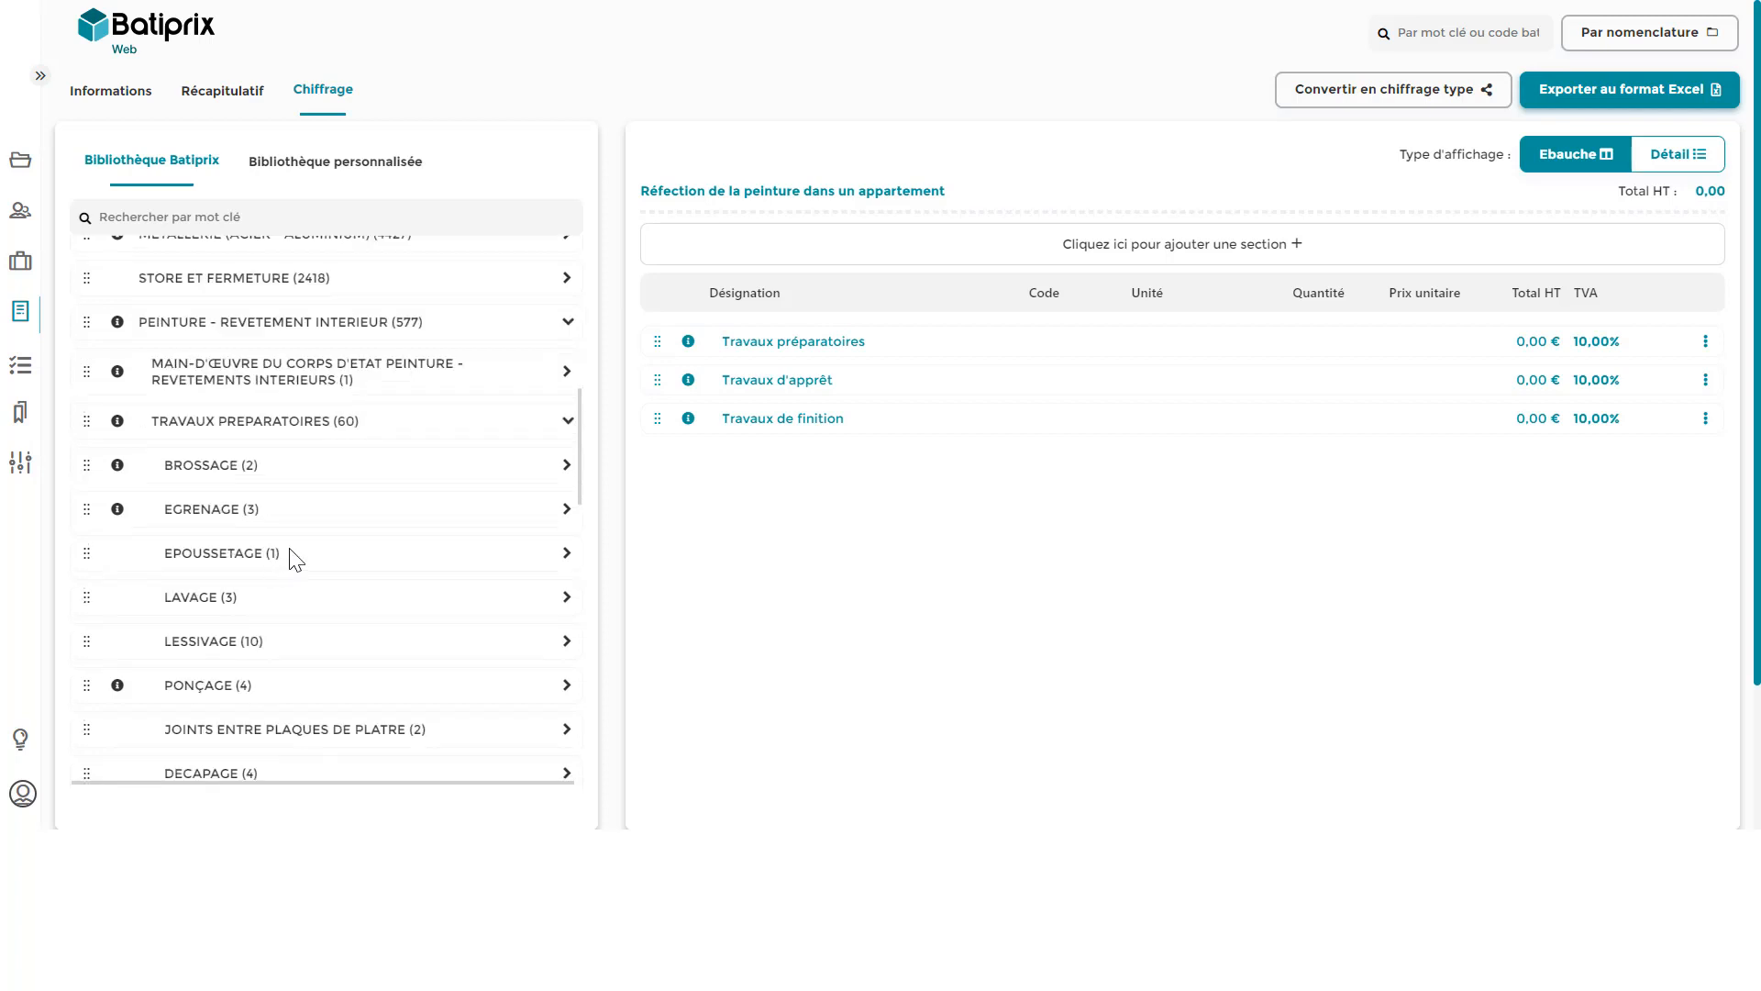
left_click(563, 643)
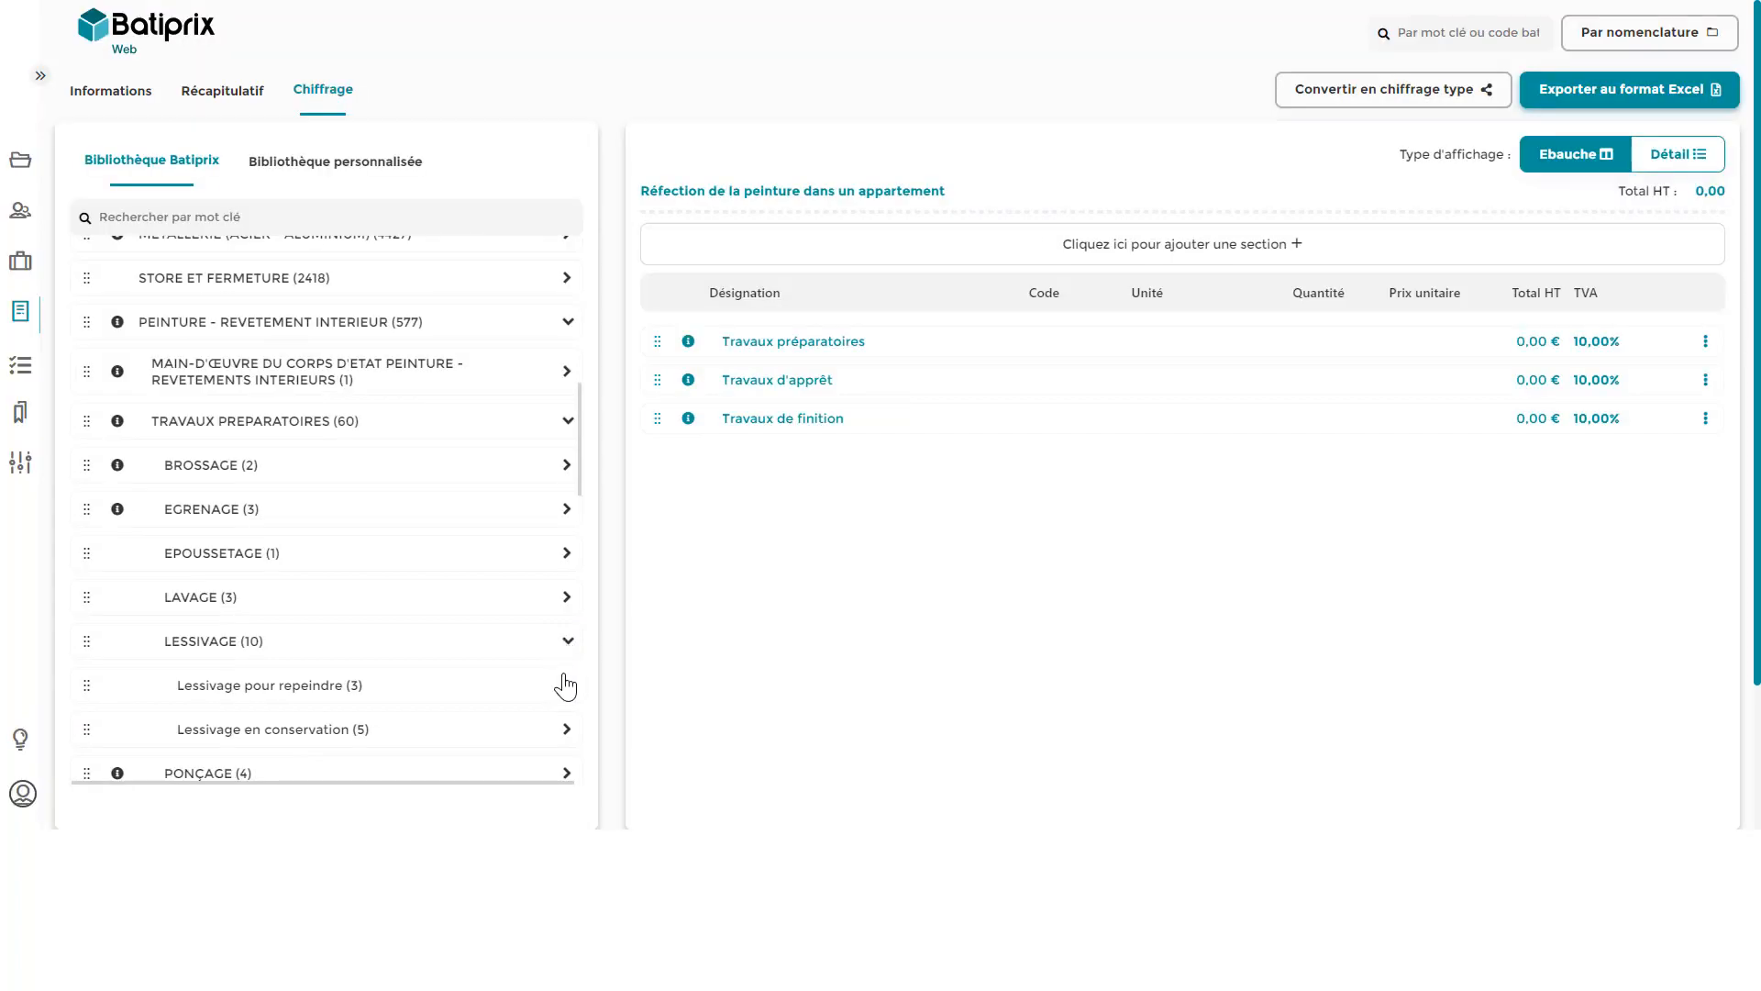
left_click(564, 684)
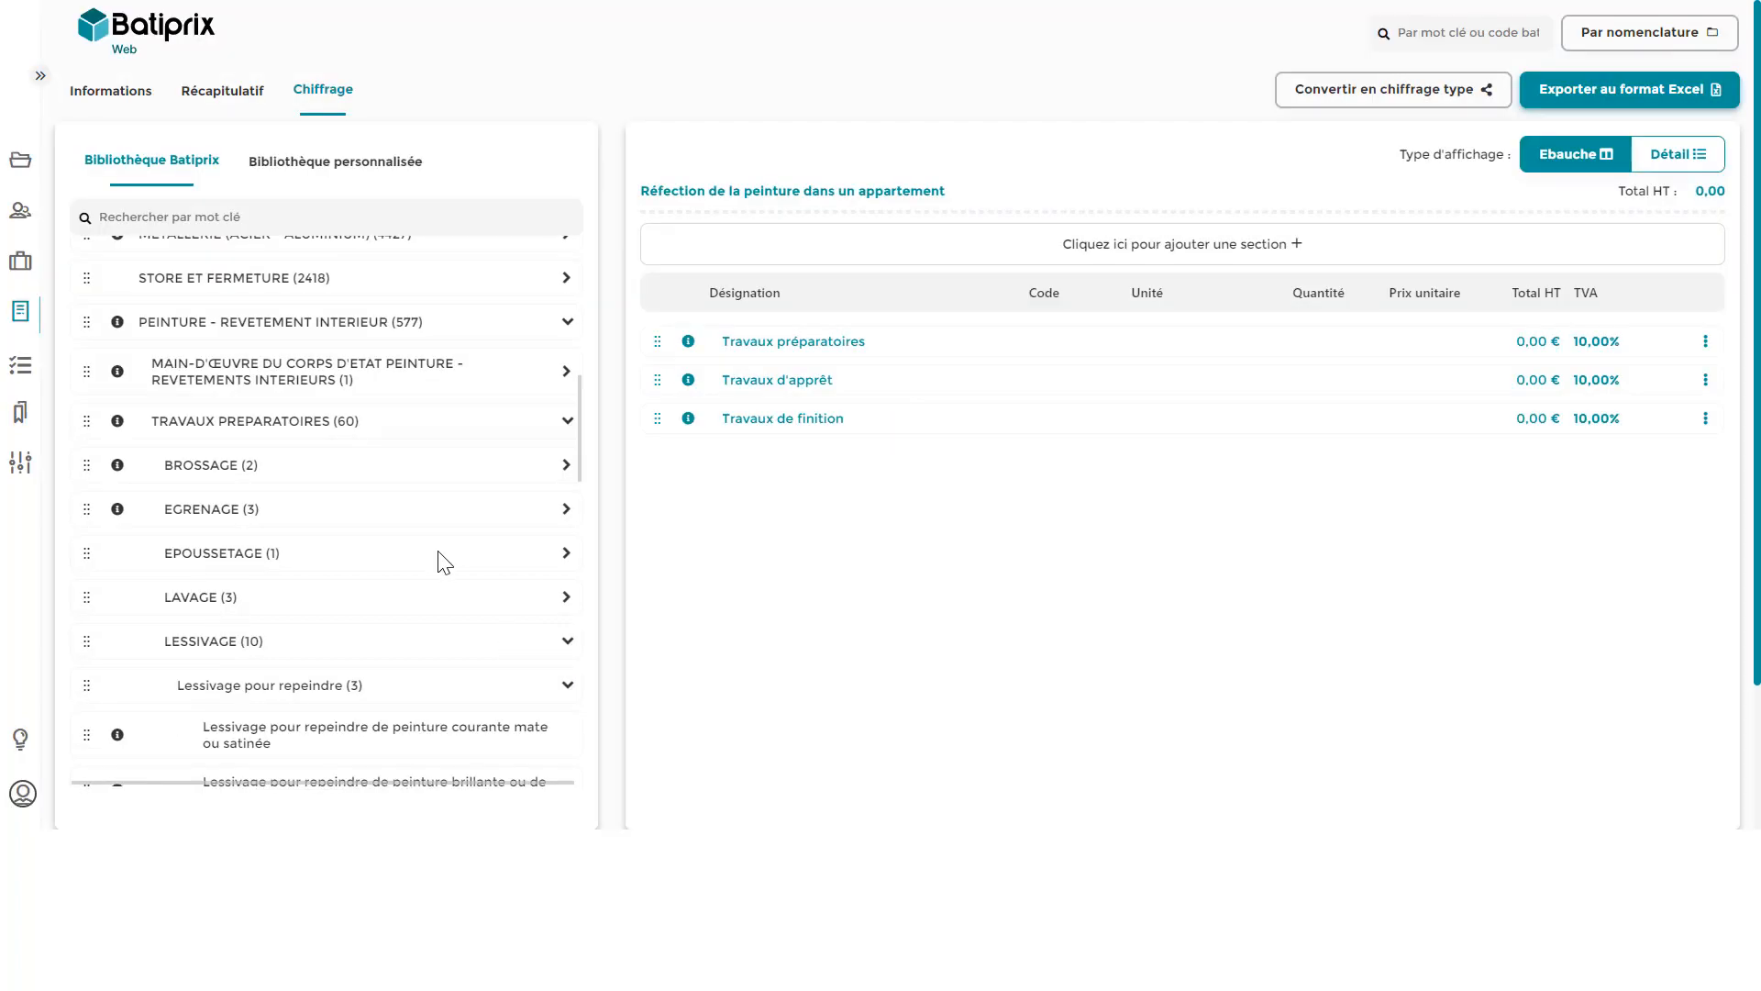
scroll(438, 552, "down", 1)
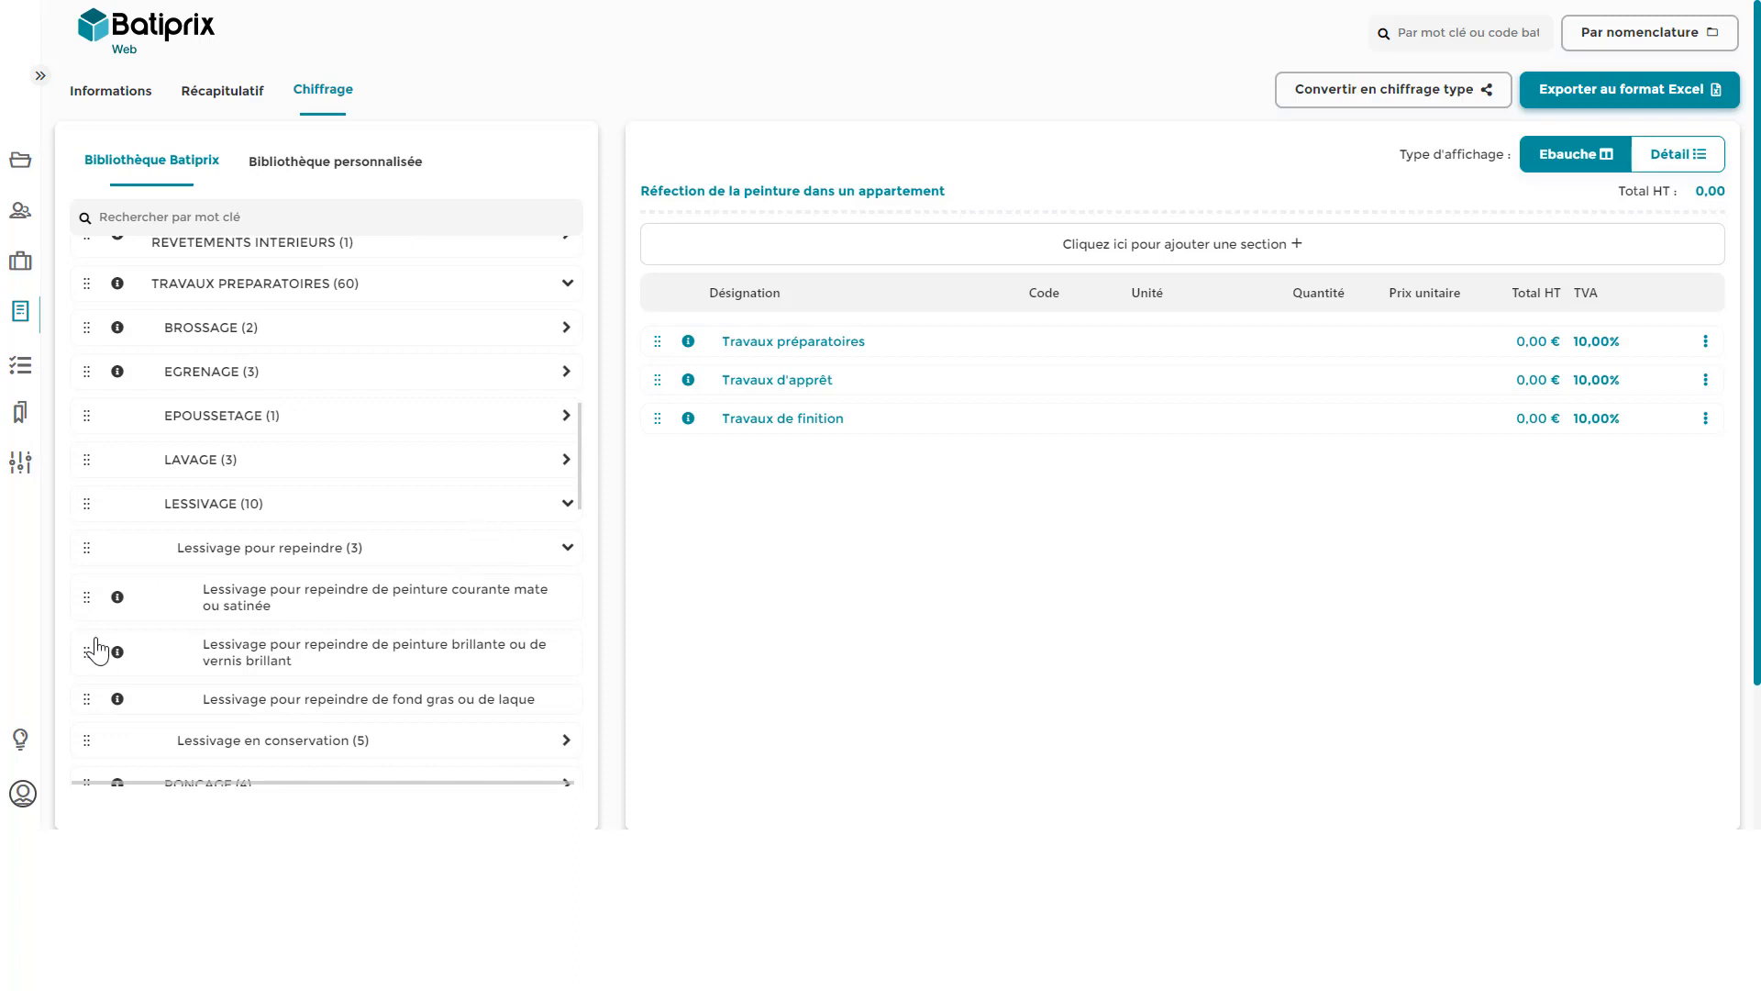
left_click_drag(89, 601, 970, 348)
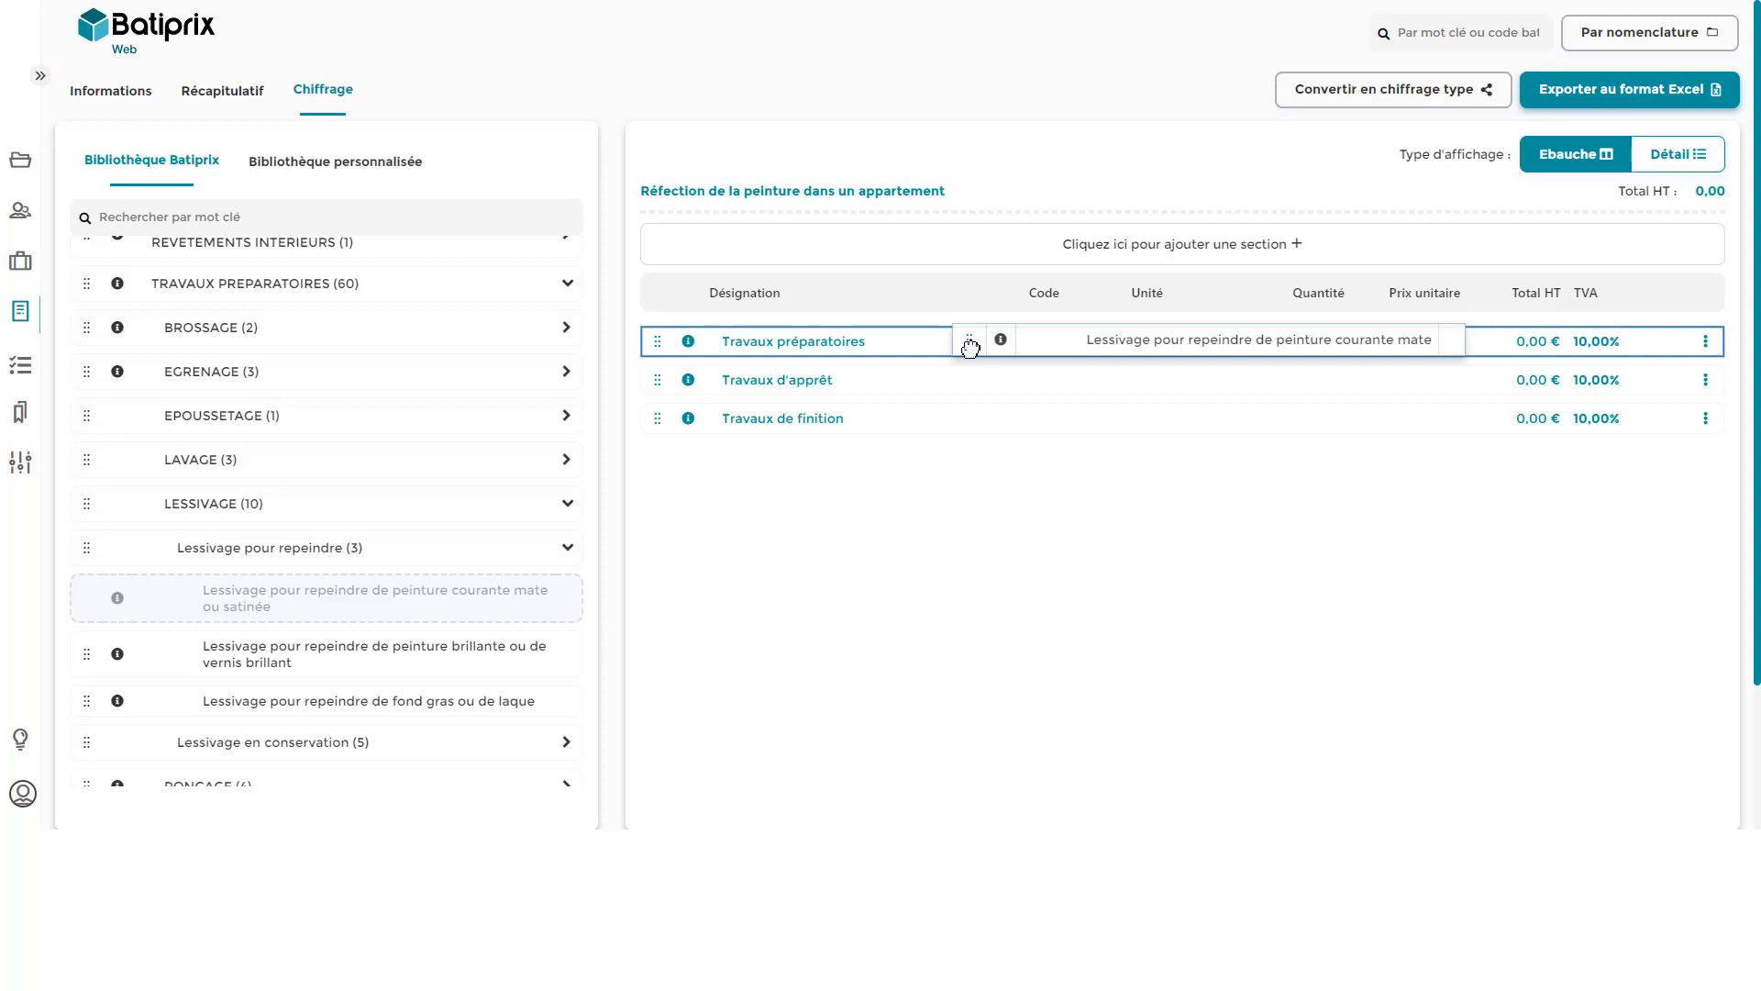
left_click_drag(970, 348, 906, 346)
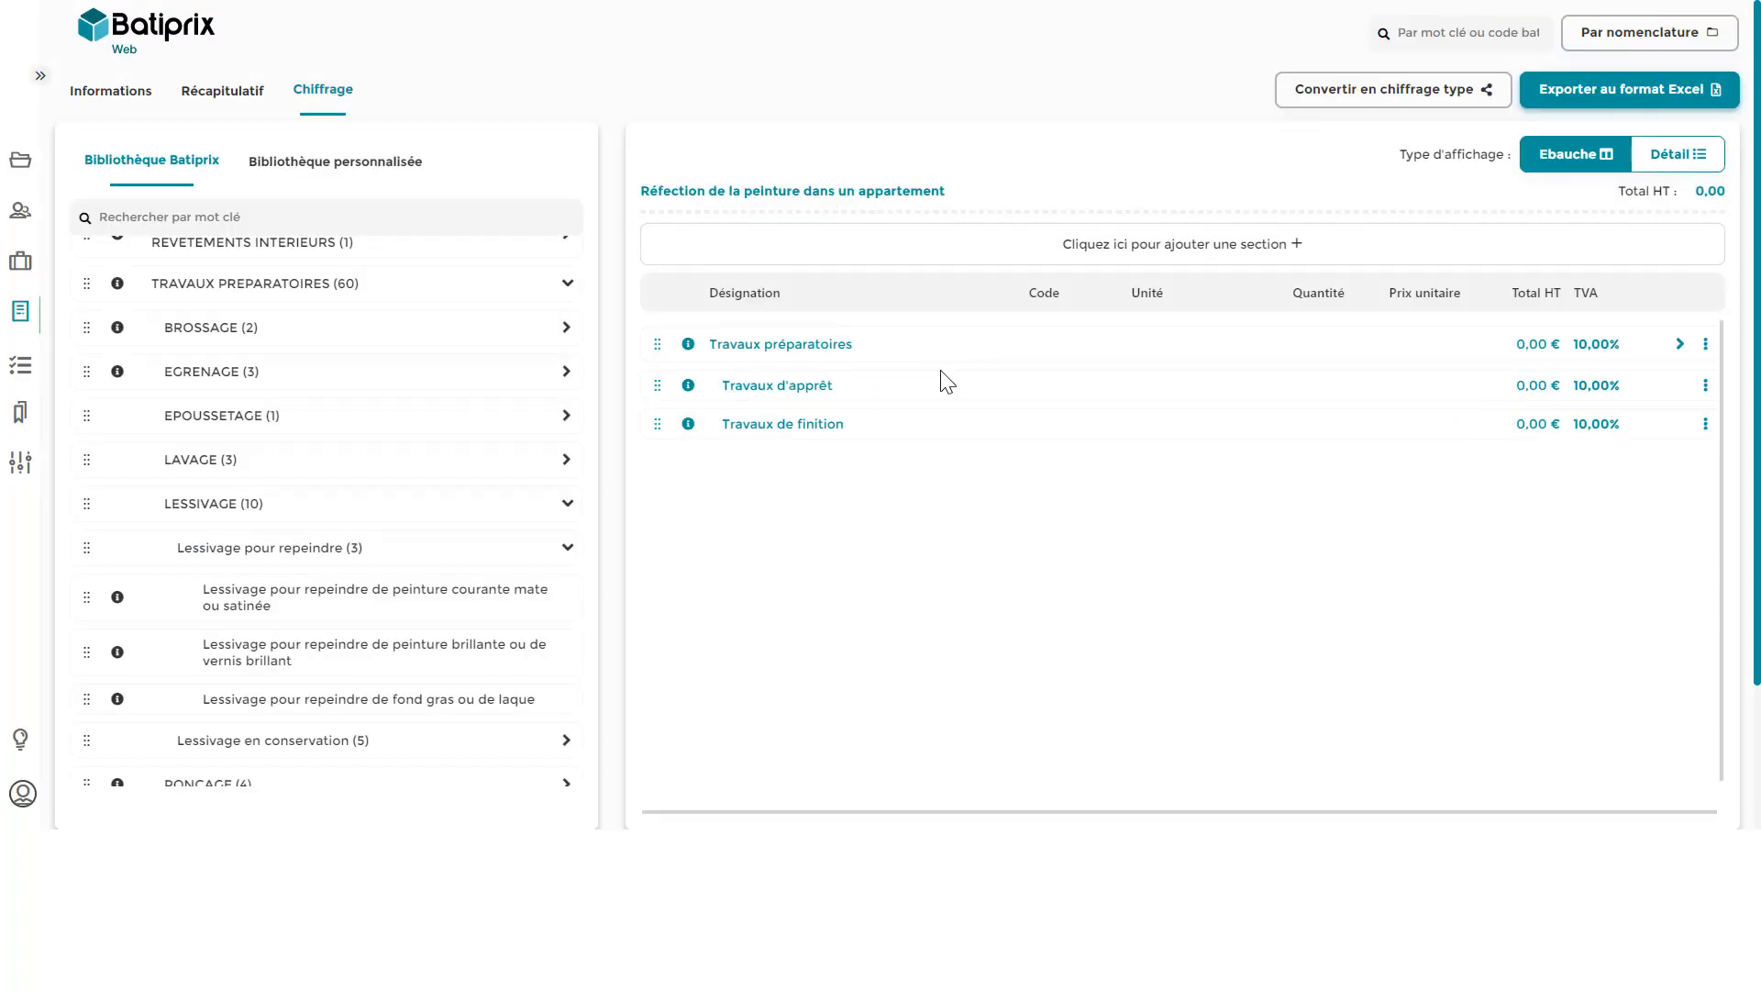
Step: Add "Calicot en plein pour entoilage complet en toile polyester" from the TRAITEMENT DES FISSURES category to the estimate's Travaux préparatoires section
scroll(363, 603, "down", 2)
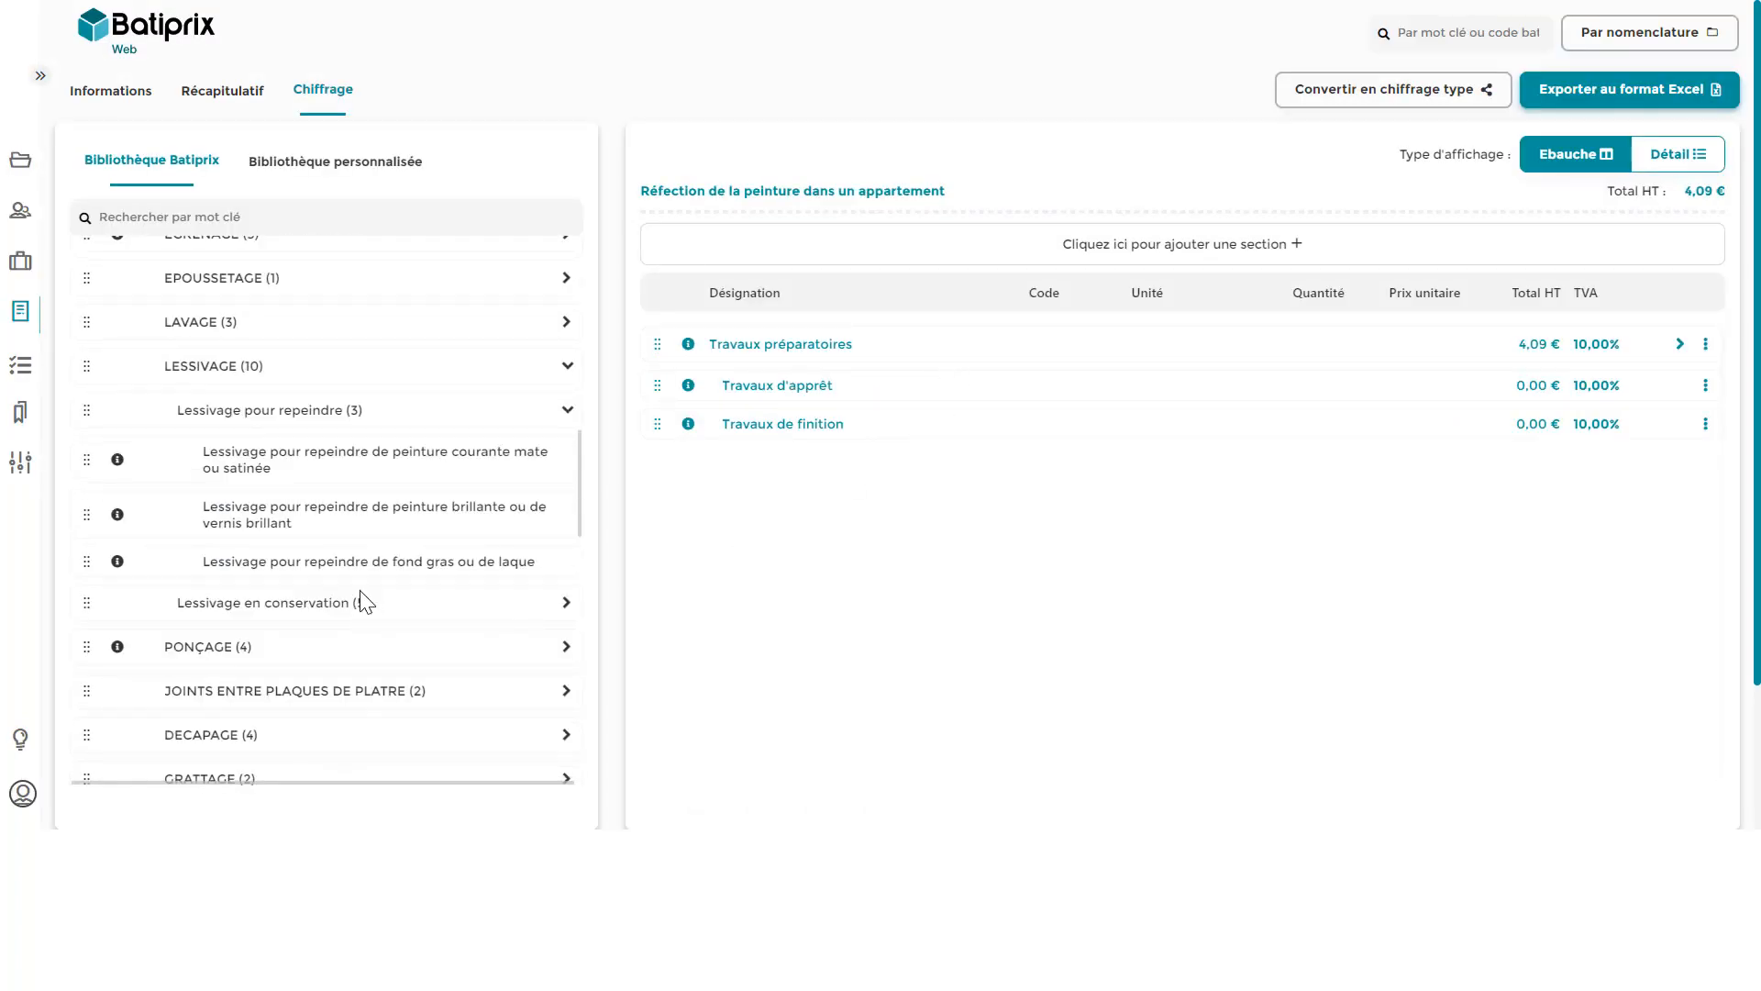
scroll(366, 603, "down", 2)
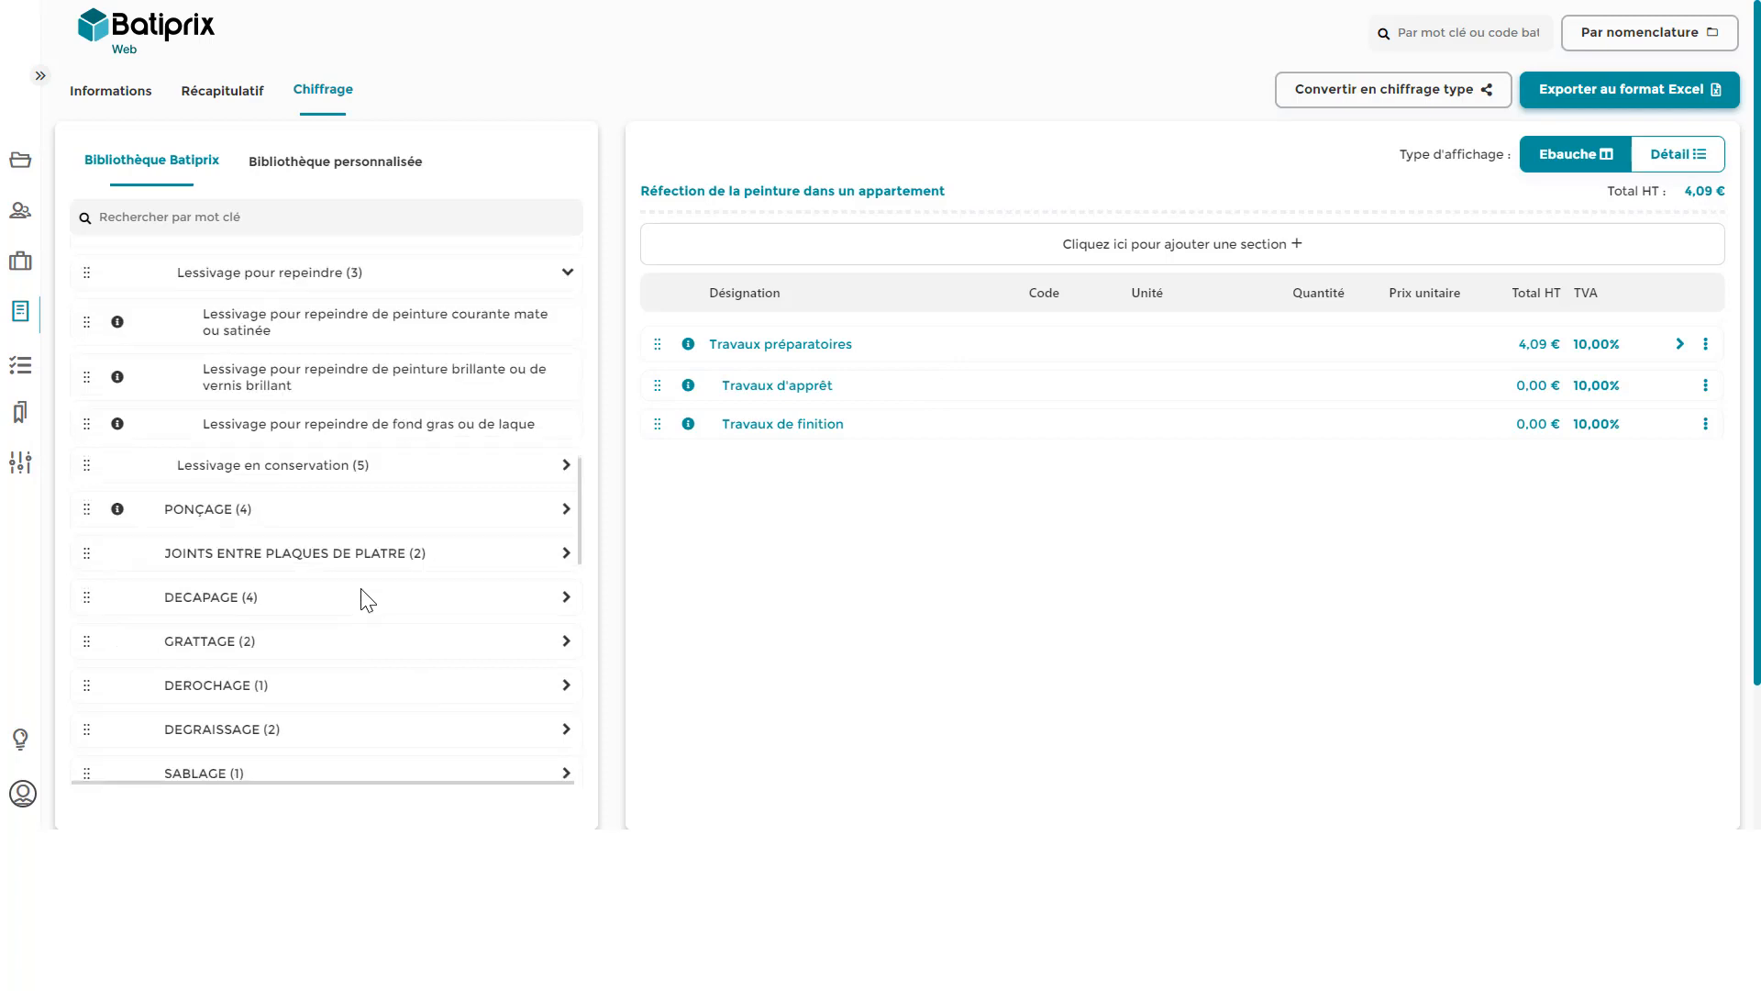
scroll(441, 676, "down", 2)
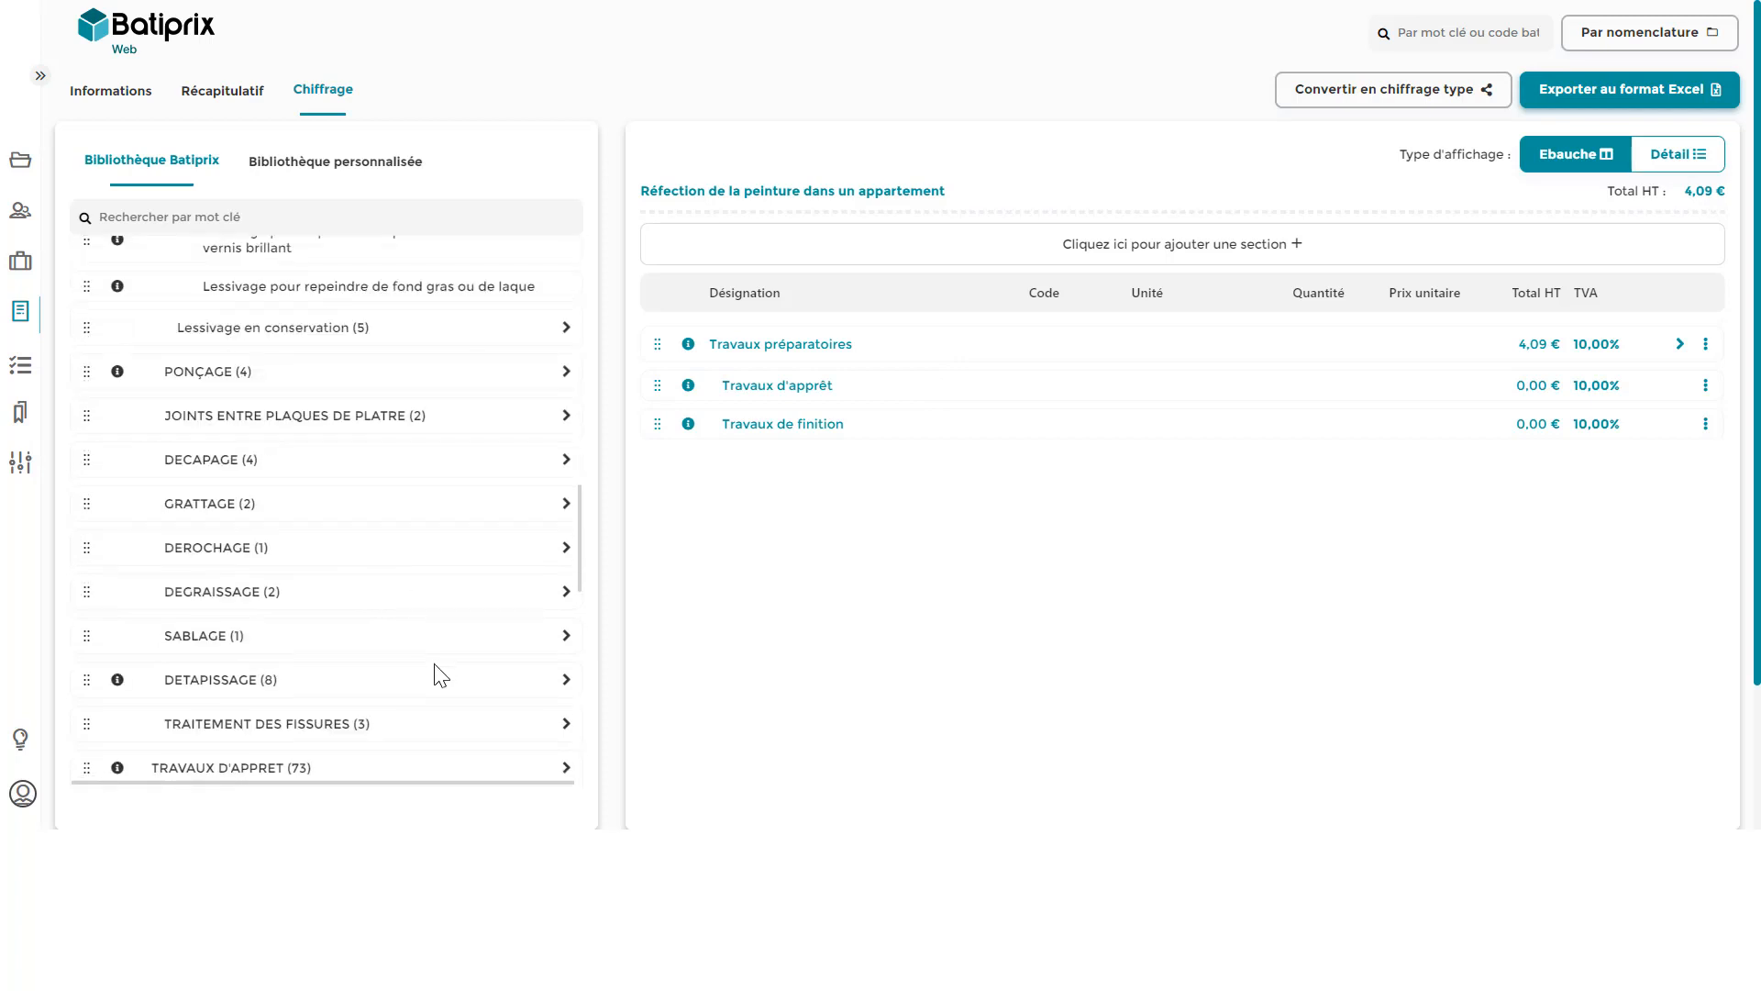
left_click(563, 724)
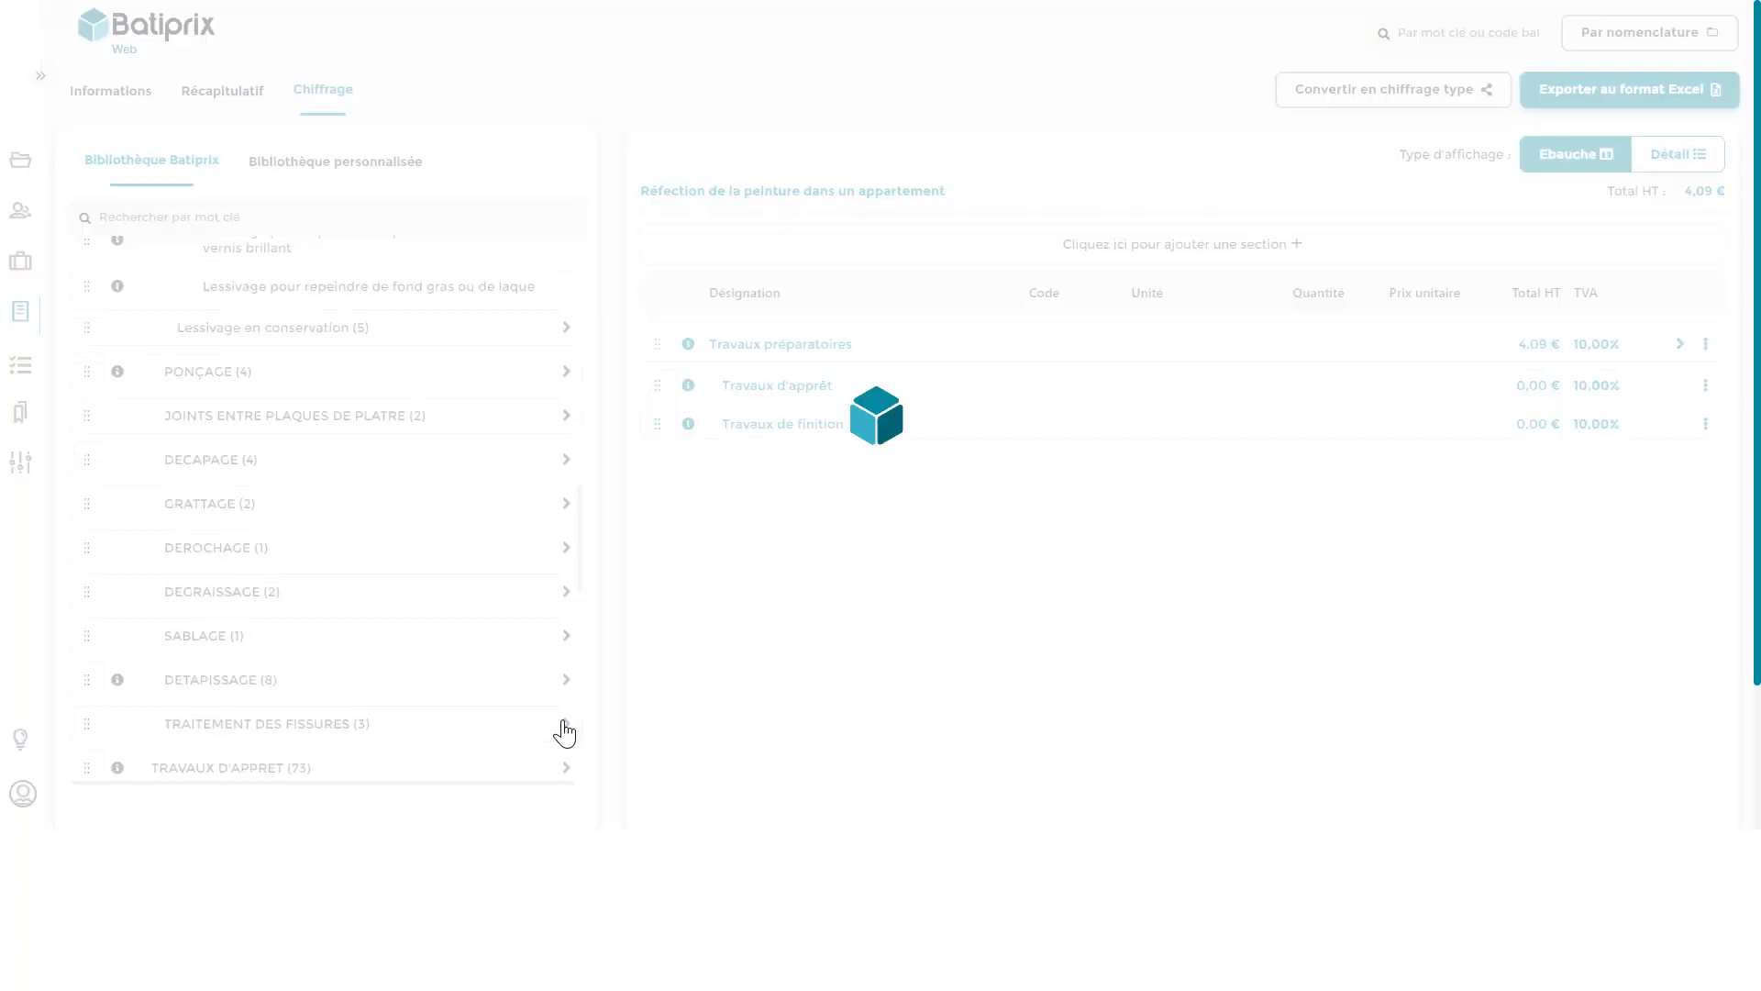
scroll(551, 724, "down", 2)
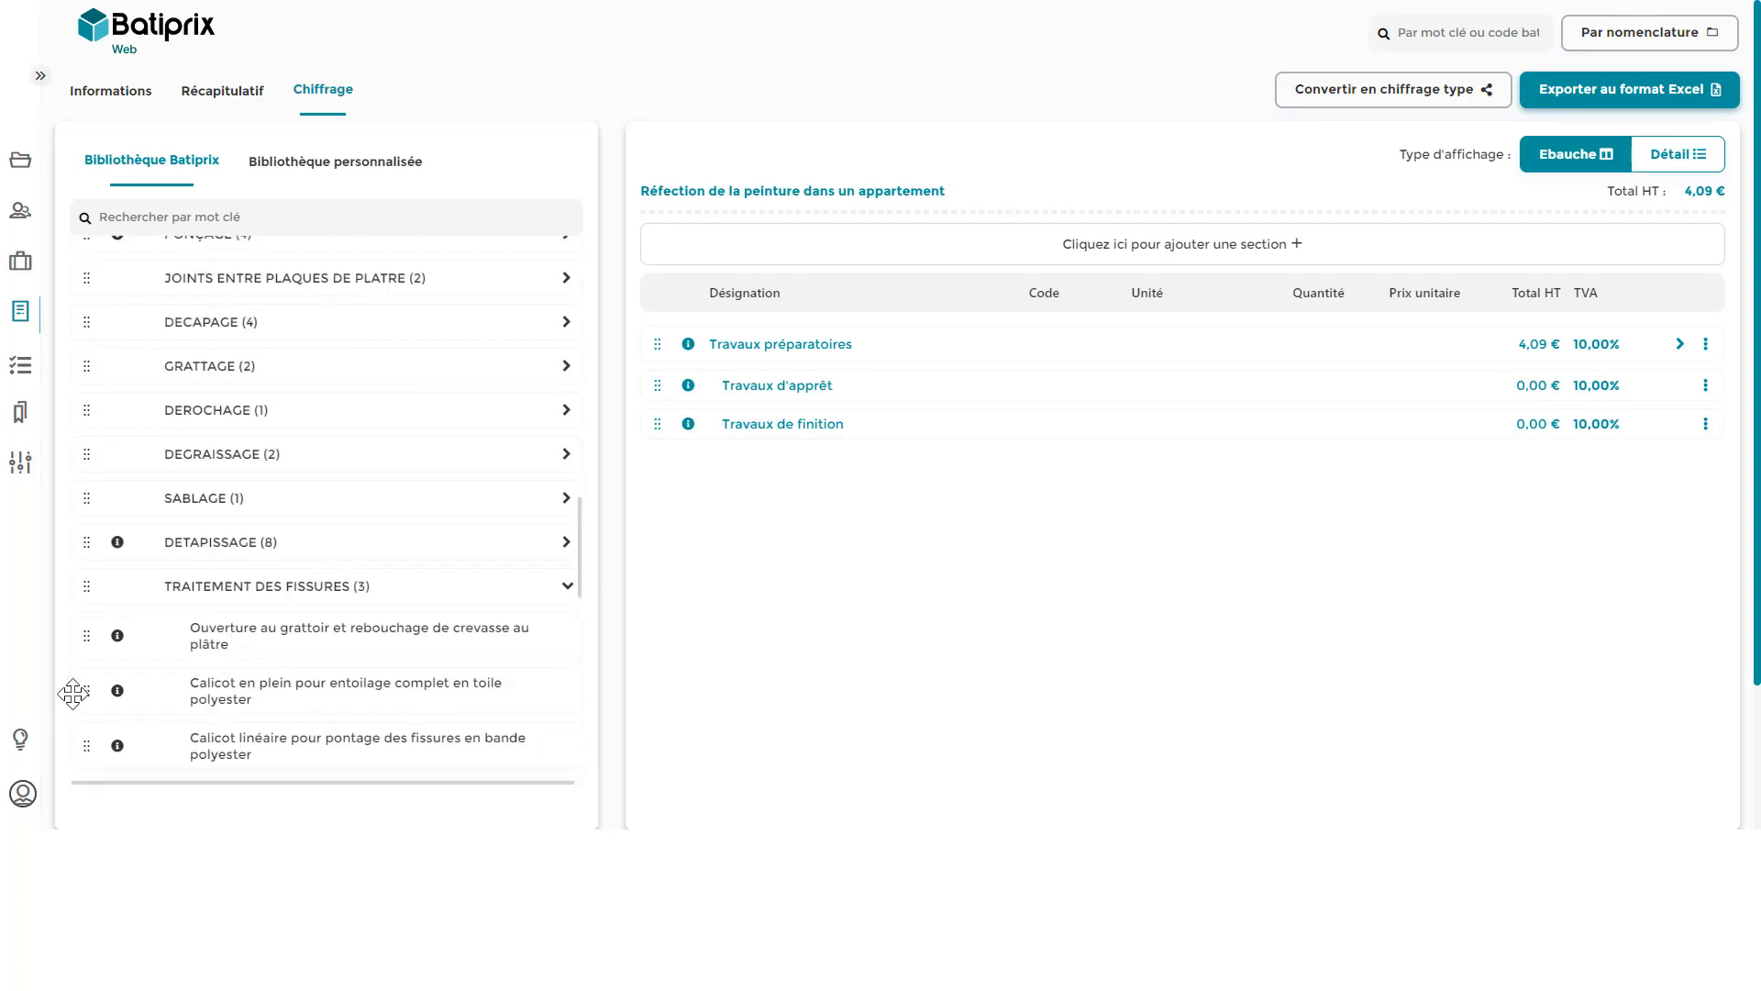
left_click_drag(74, 694, 1000, 343)
left_click_drag(1000, 343, 1004, 347)
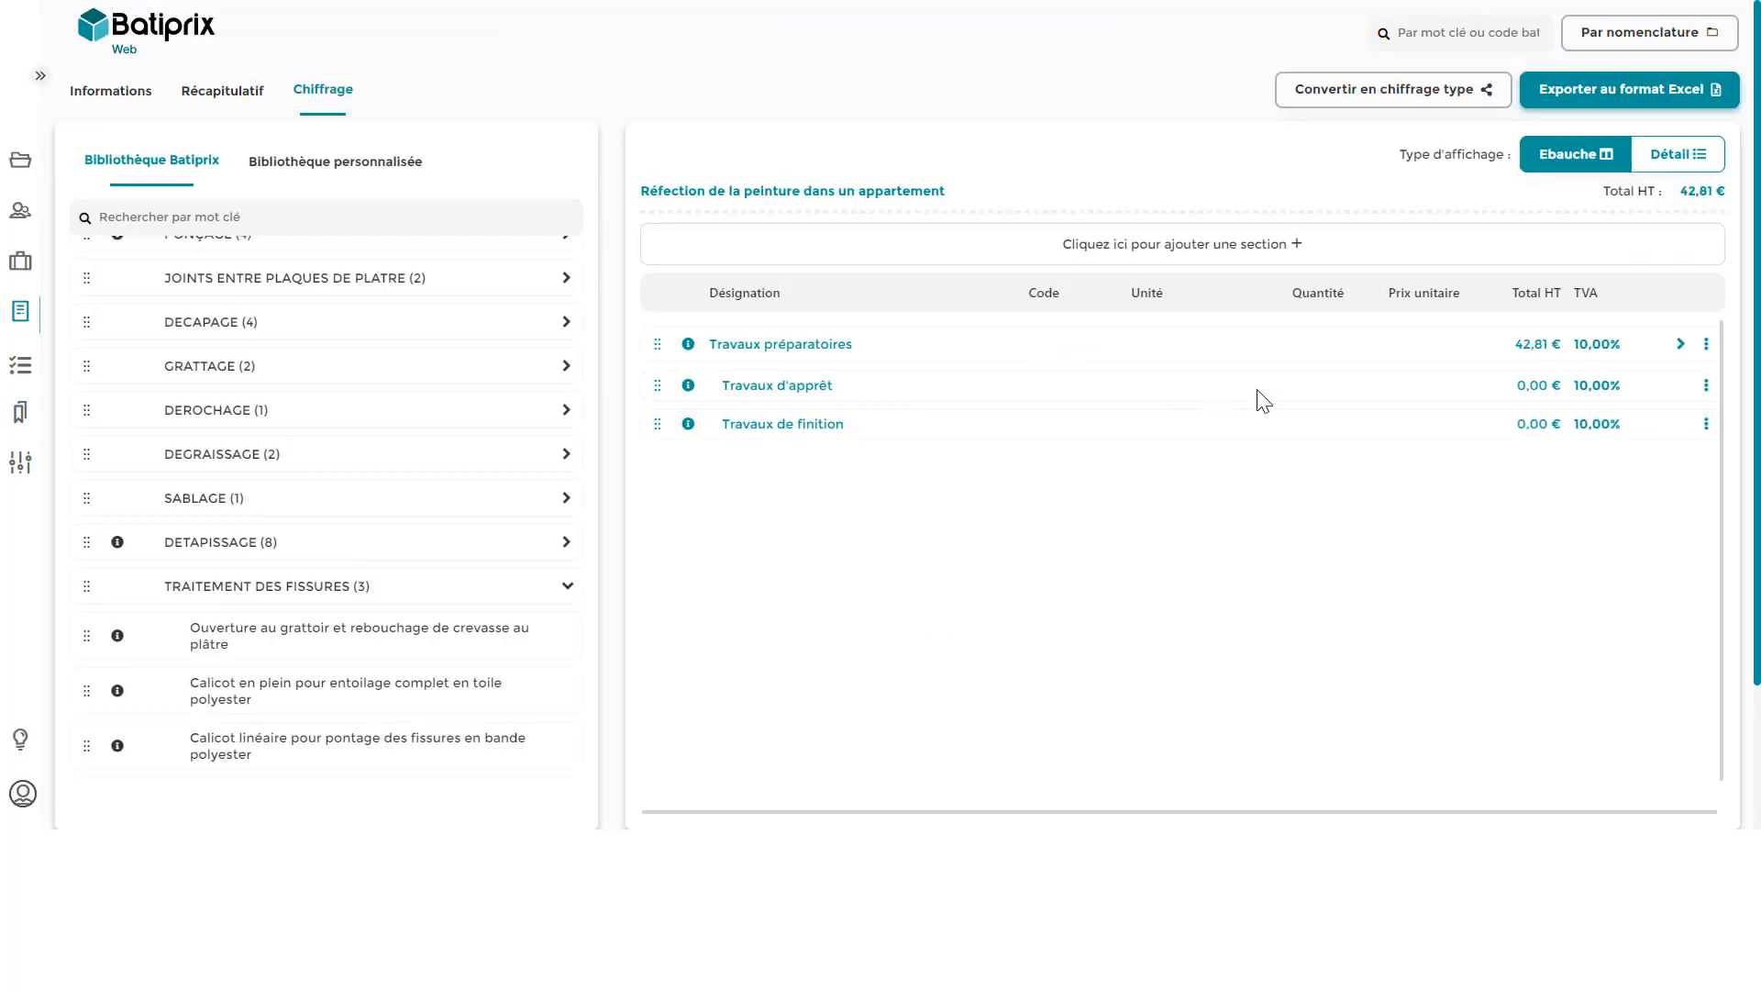
Step: Expand Travaux préparatoires and set the quantities to 65 m² for the Lessivage item and 10 m² for the Calicot item
left_click(1680, 345)
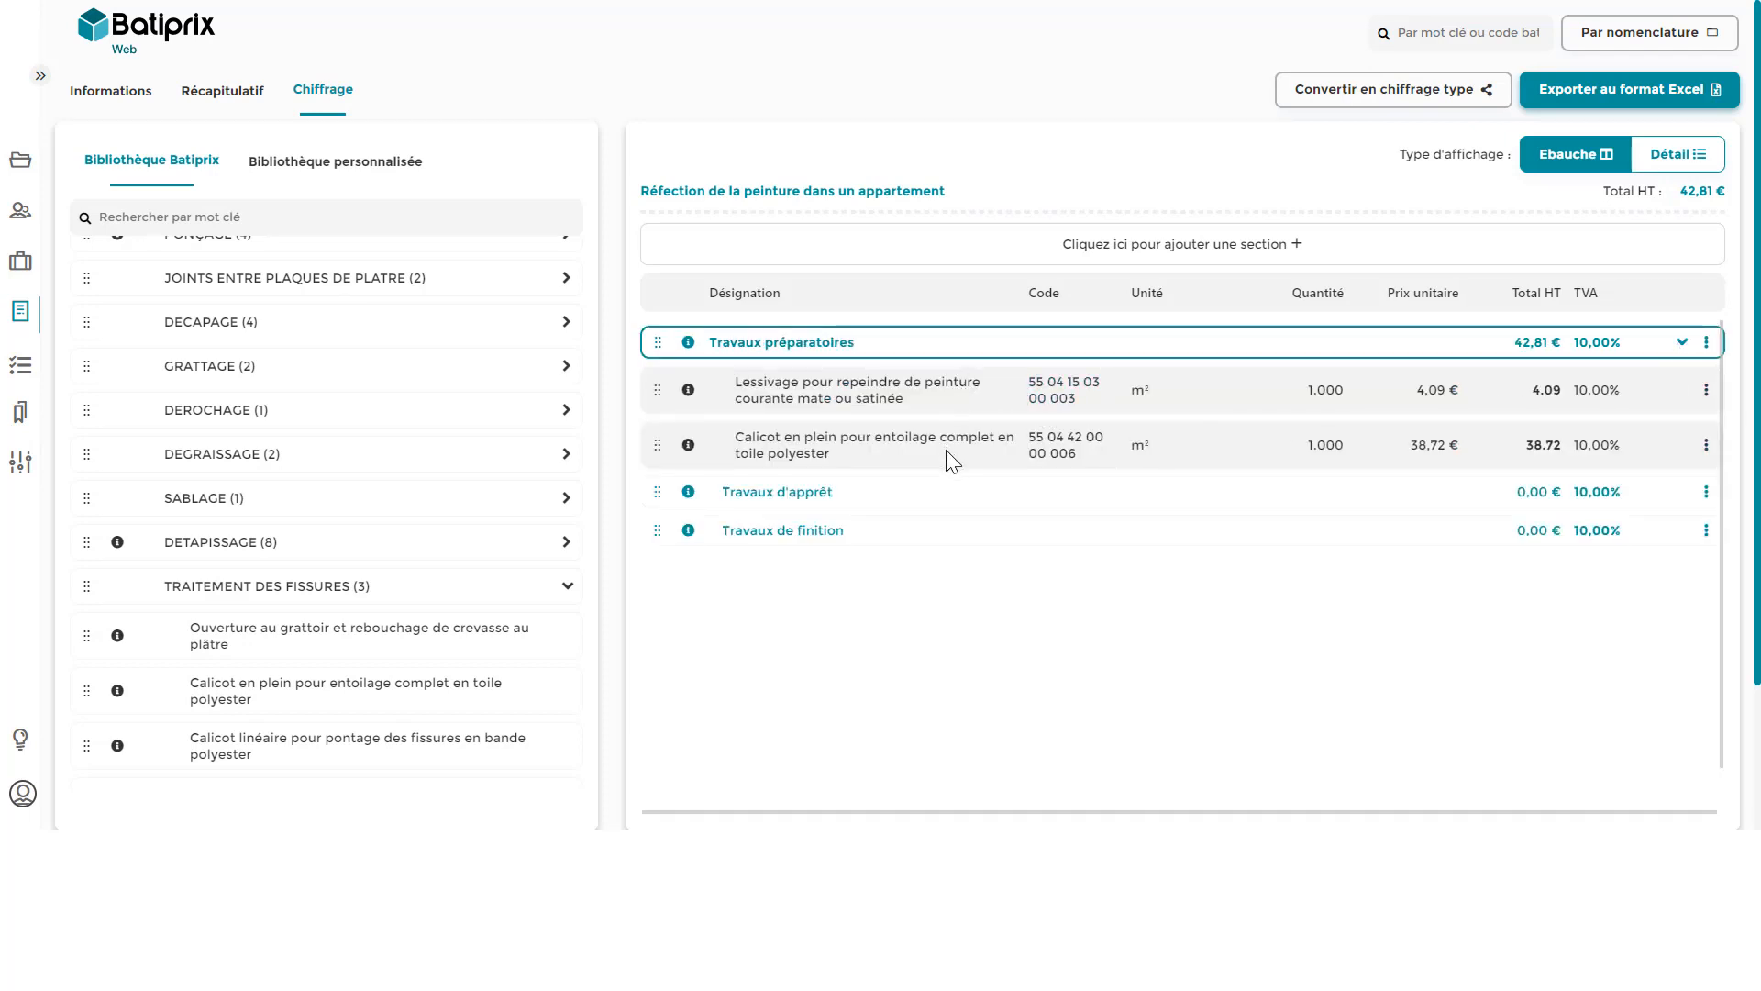
left_click(910, 395)
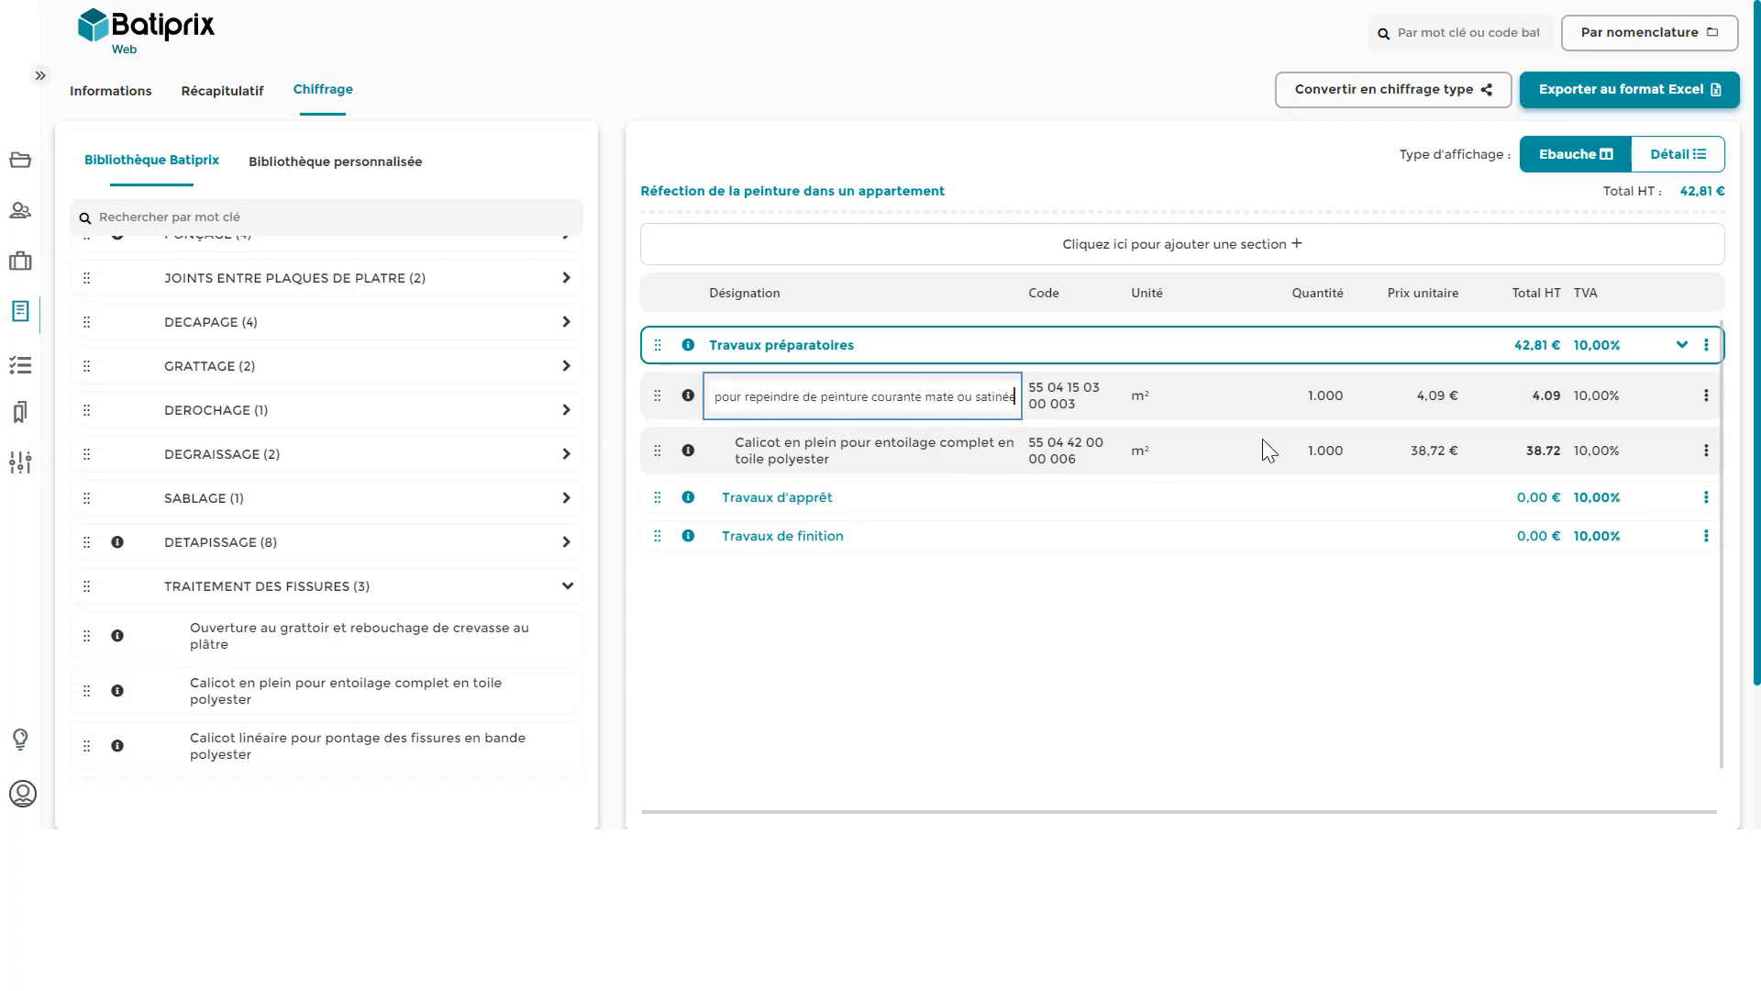
left_click(1321, 400)
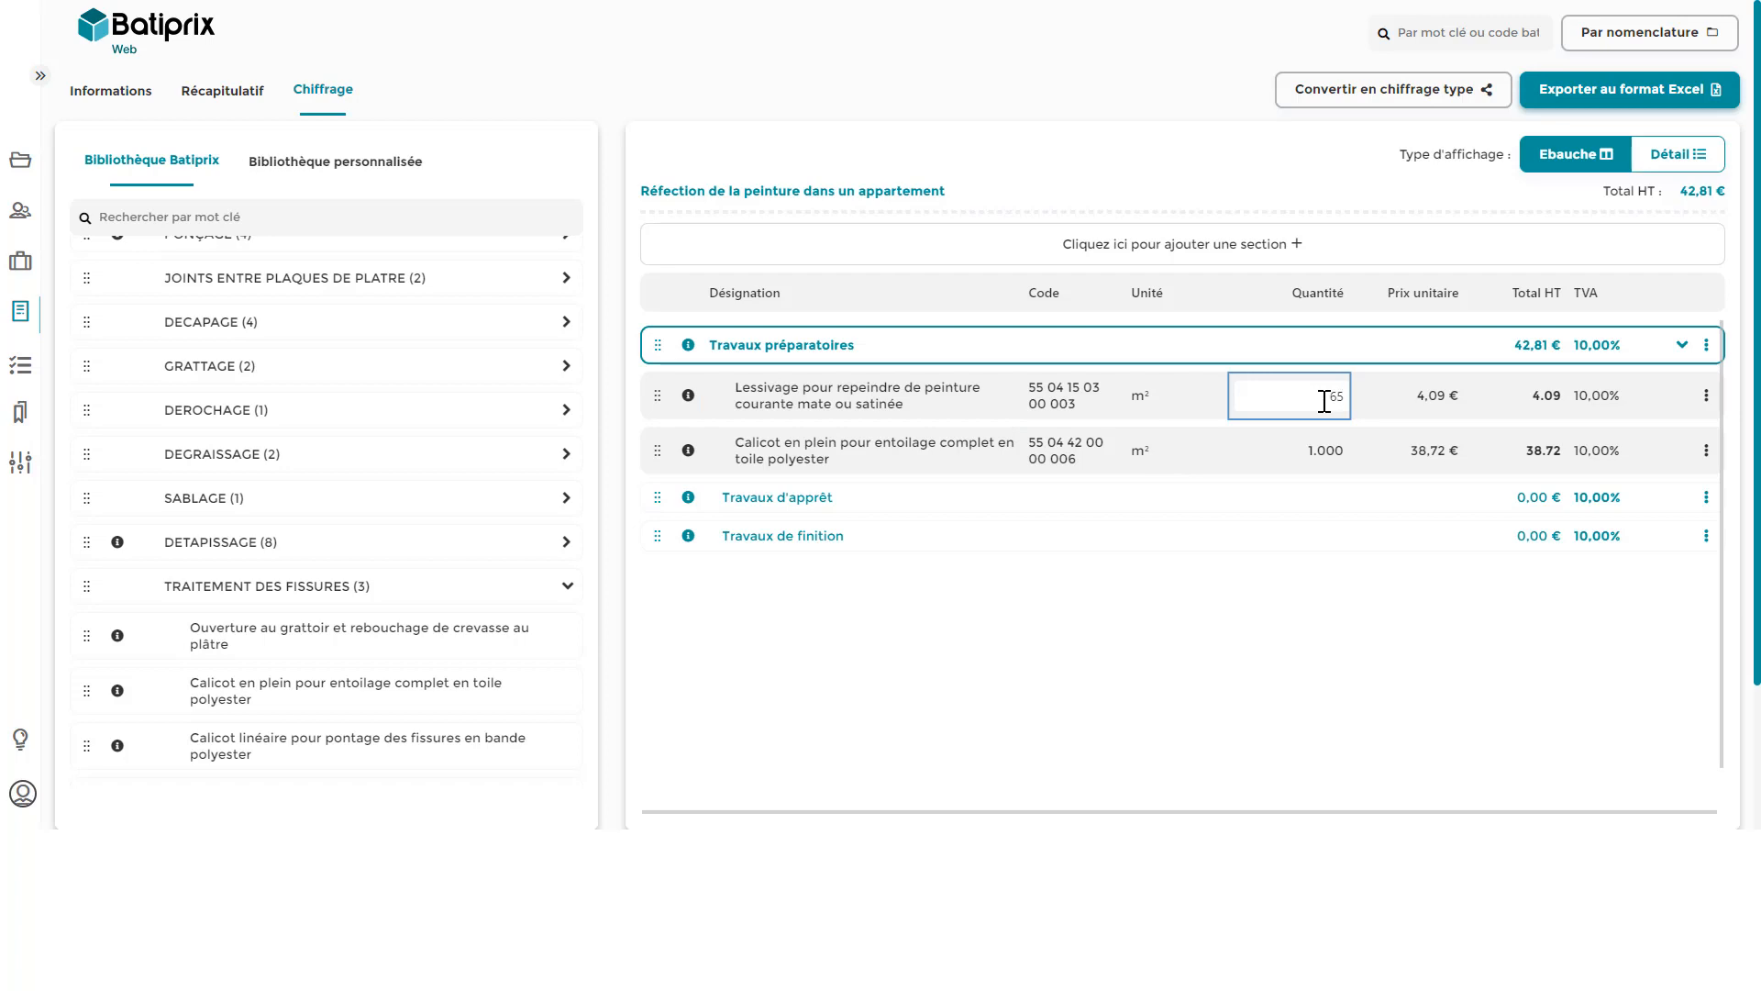
left_click(1317, 455)
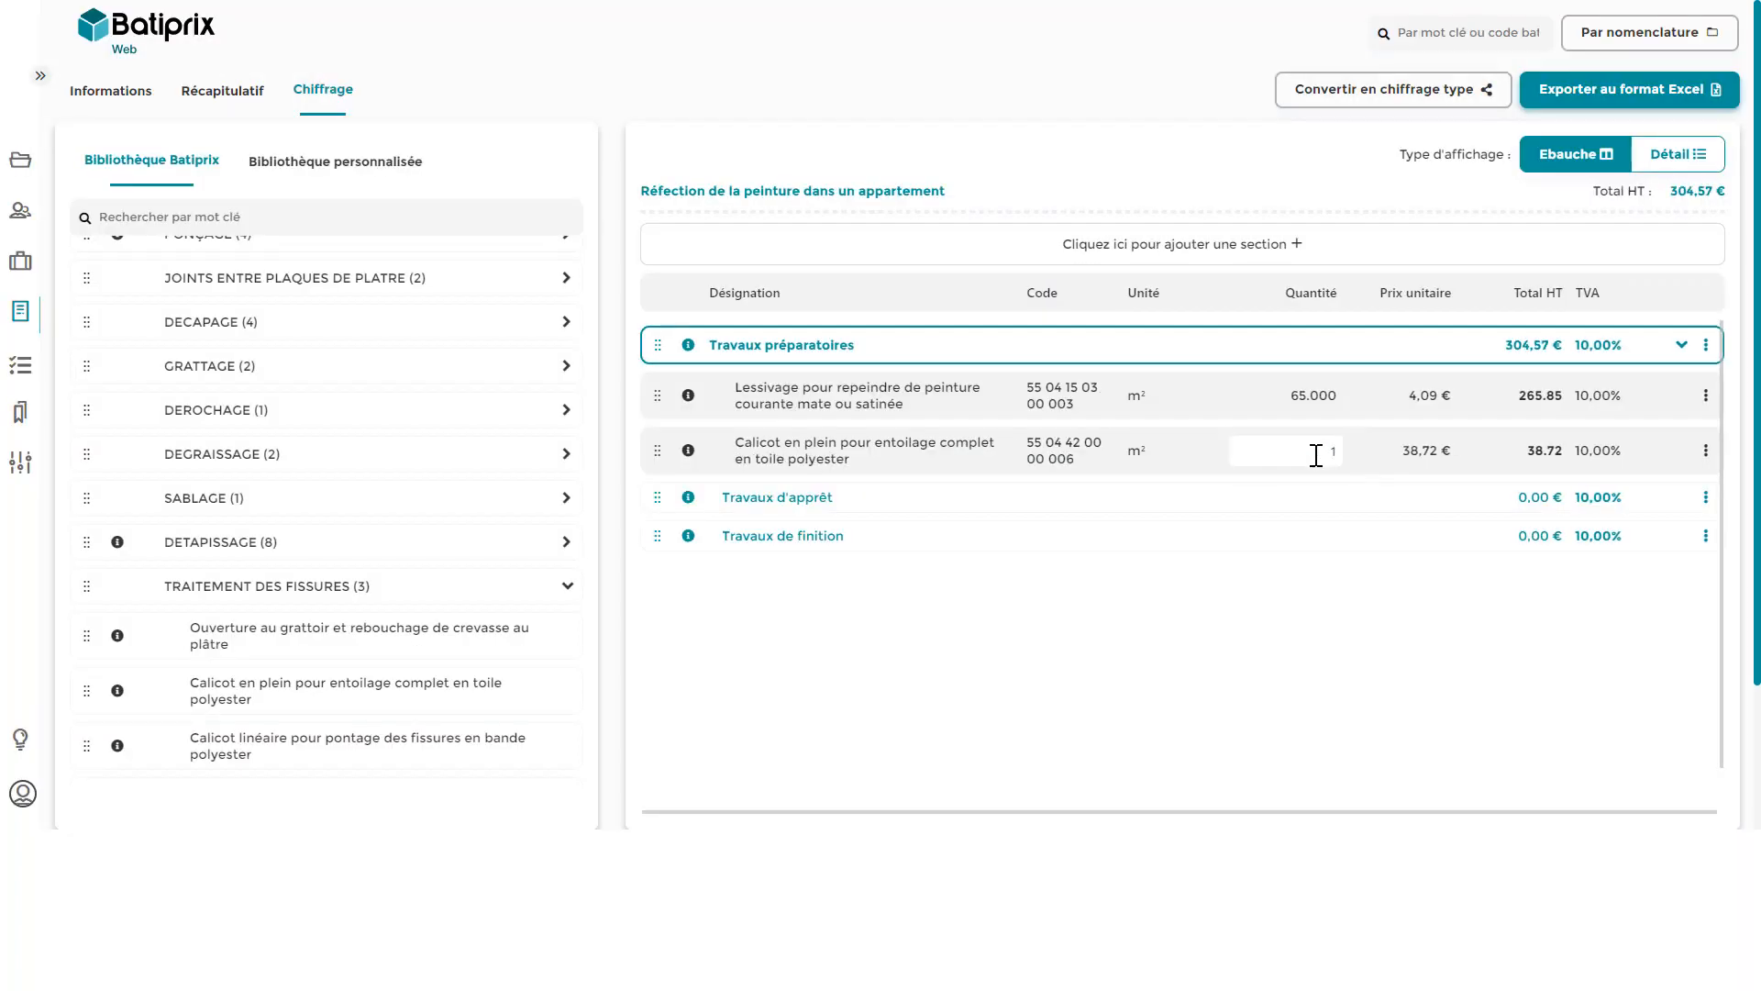
double_click(1331, 450)
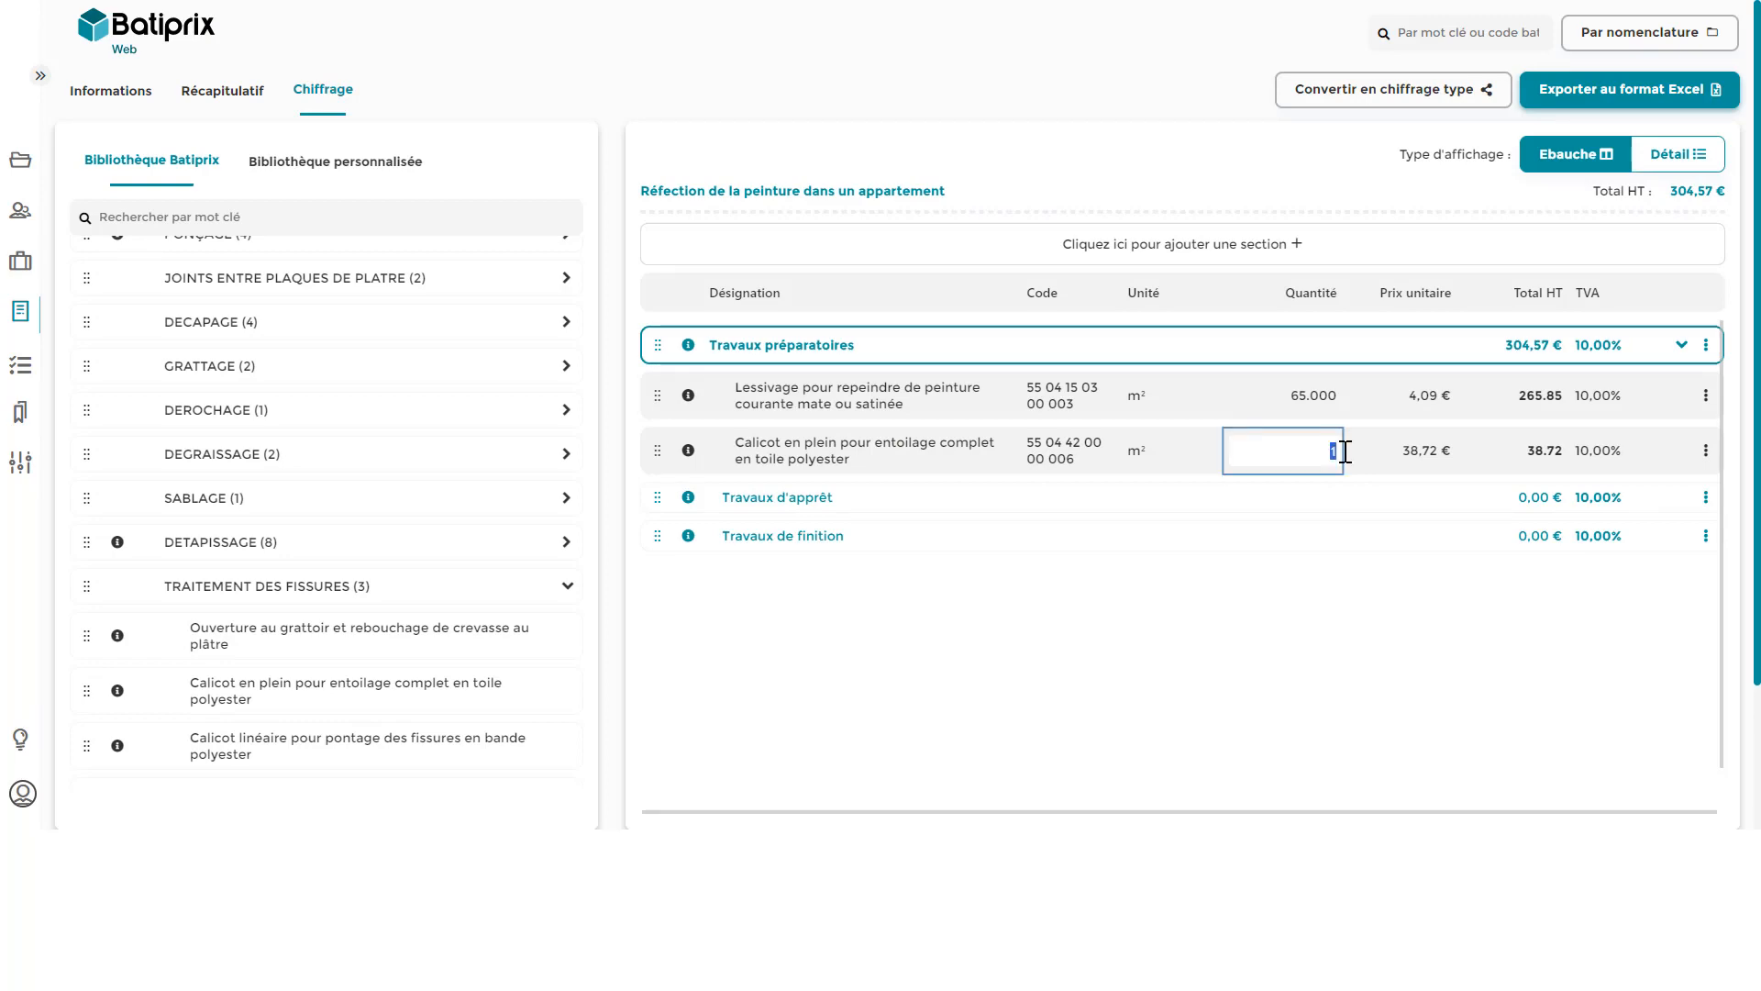
type("10")
left_click(1365, 659)
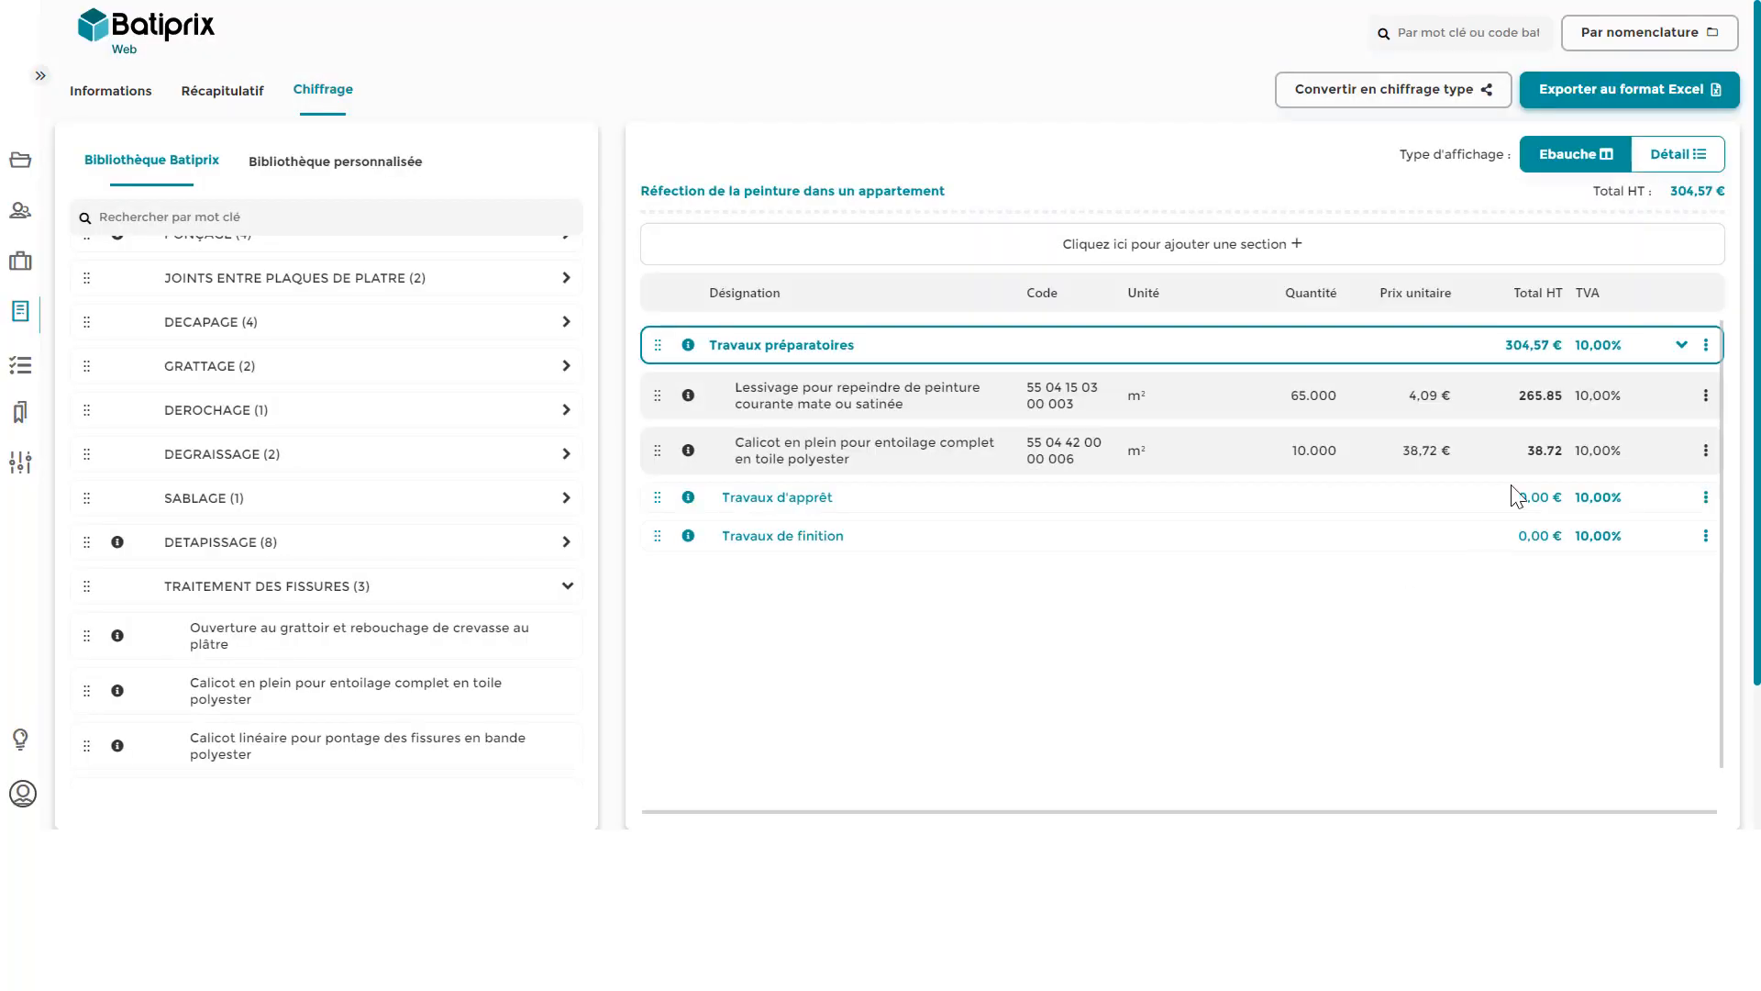
Step: Edit the Lessivage item, shortening its label to "Lessivage pour repeindre de peinture courante mate" and setting the hourly labour cost to 35, and save it
left_click(1706, 396)
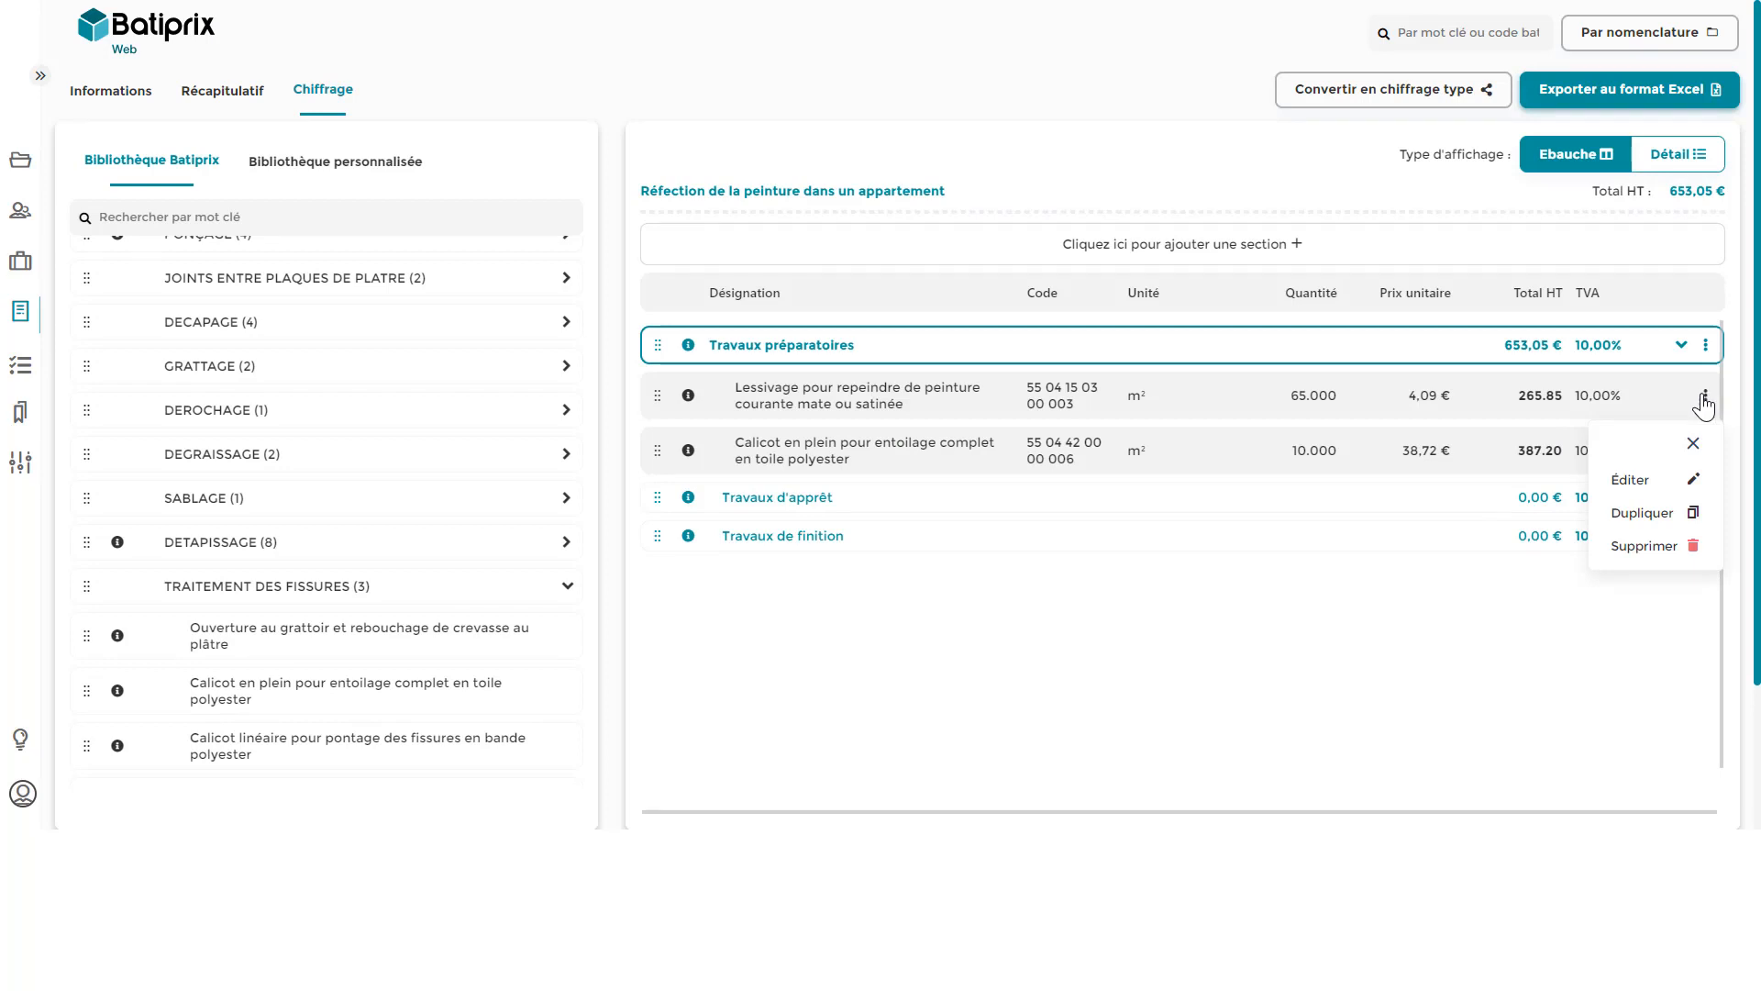
left_click(1637, 480)
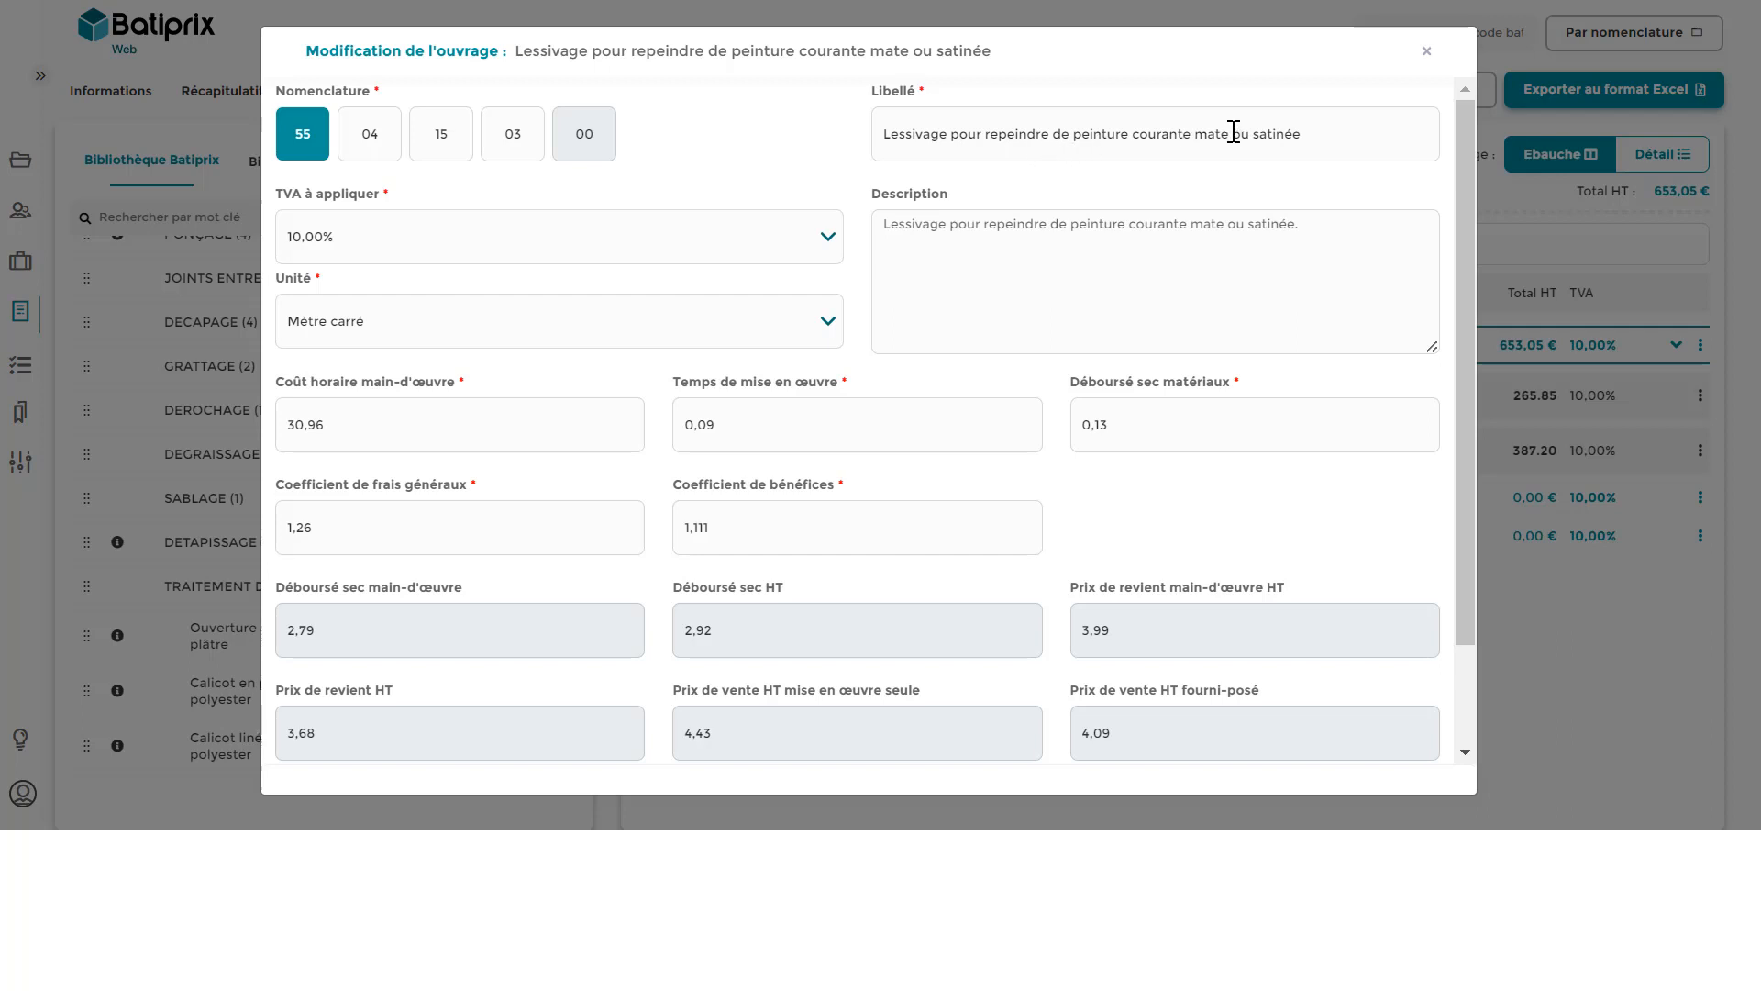
left_click_drag(1233, 135, 1455, 144)
key("BackSpace")
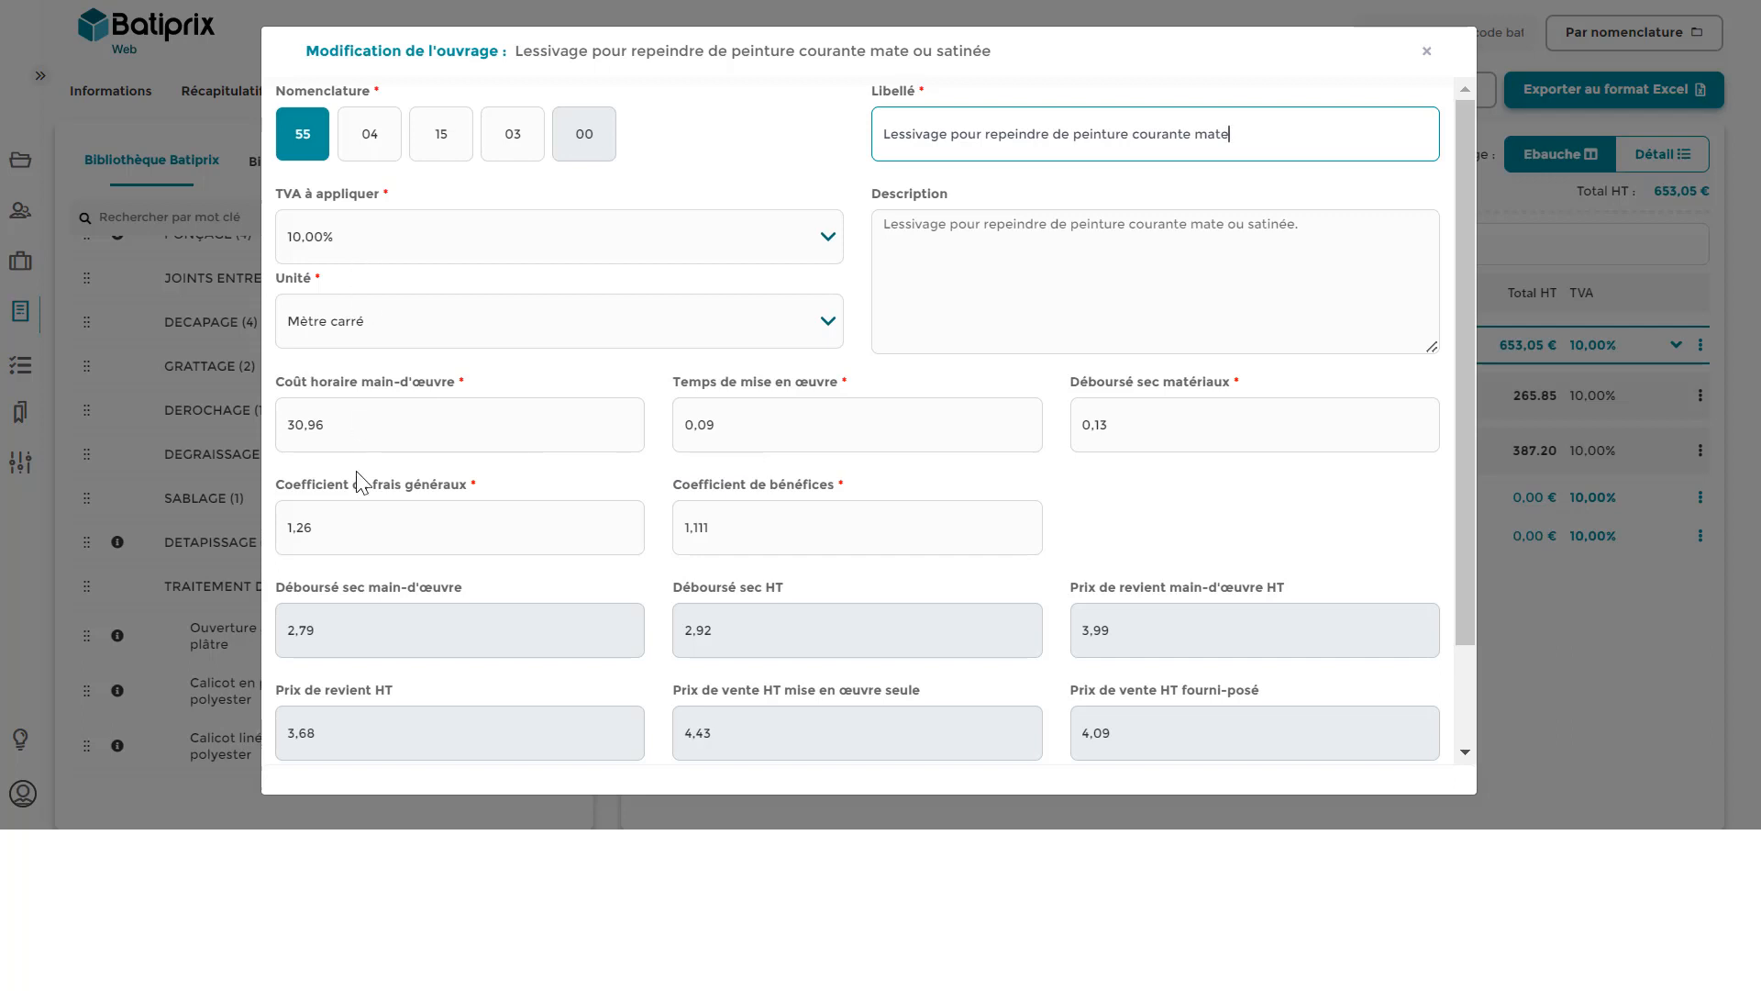
left_click_drag(351, 427, 174, 435)
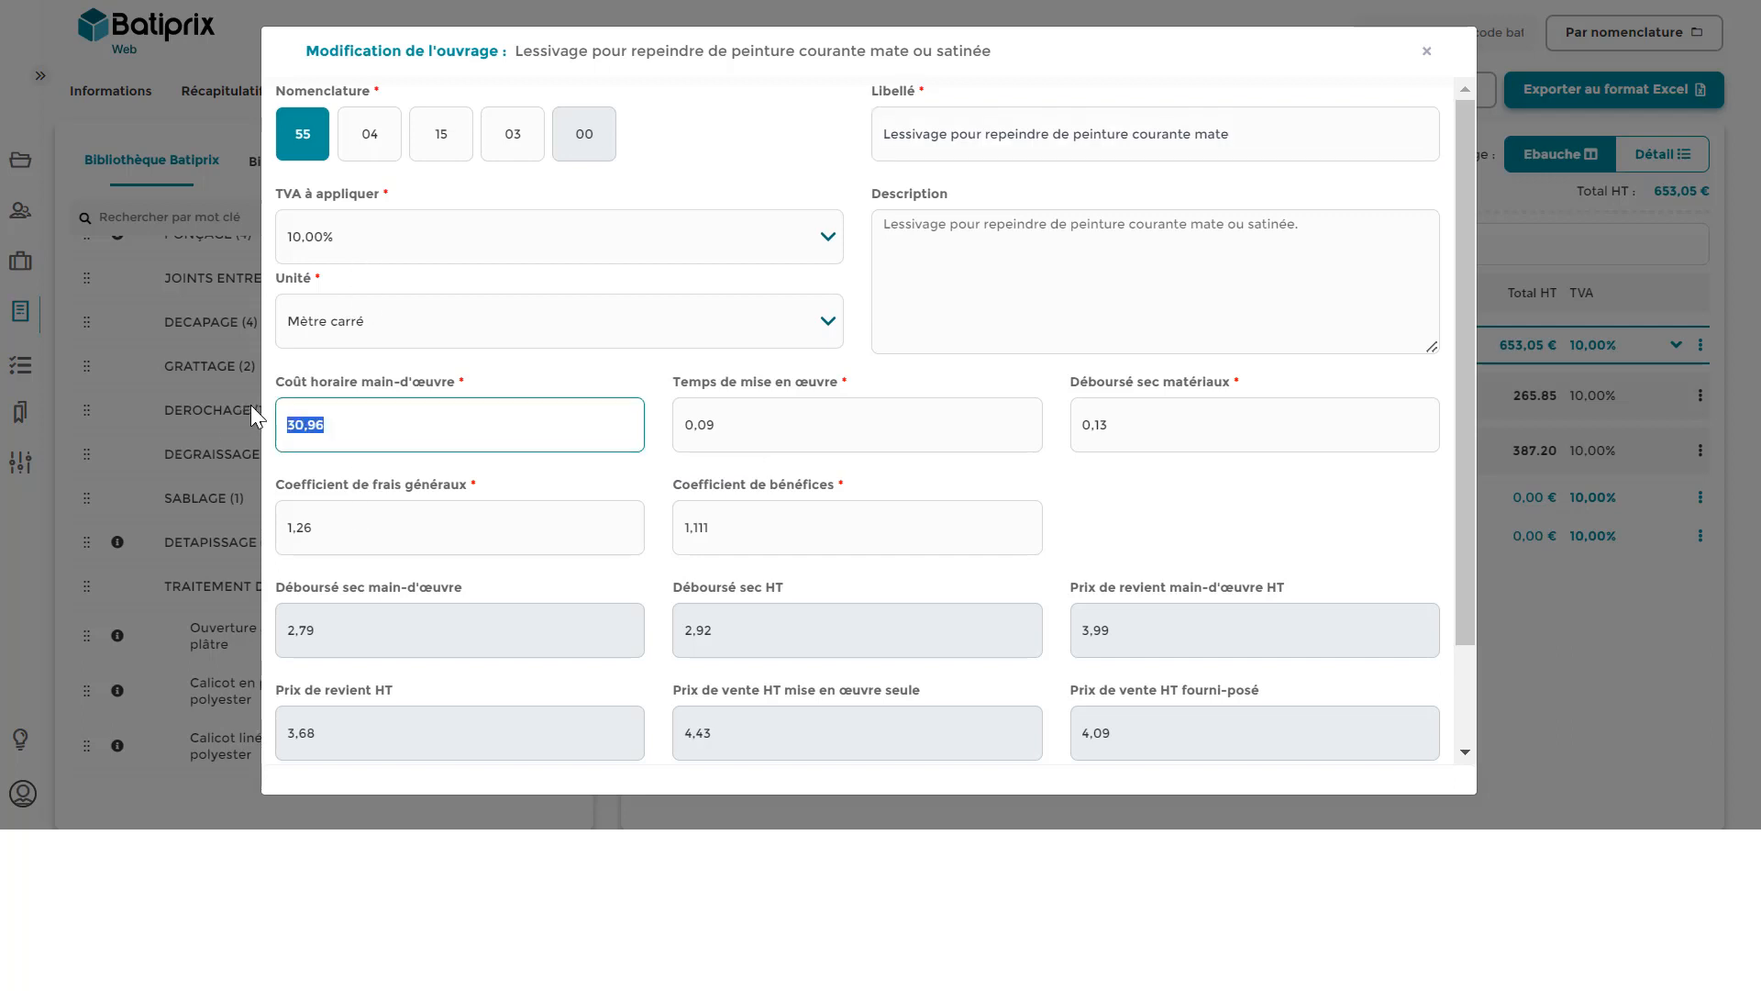
type("35")
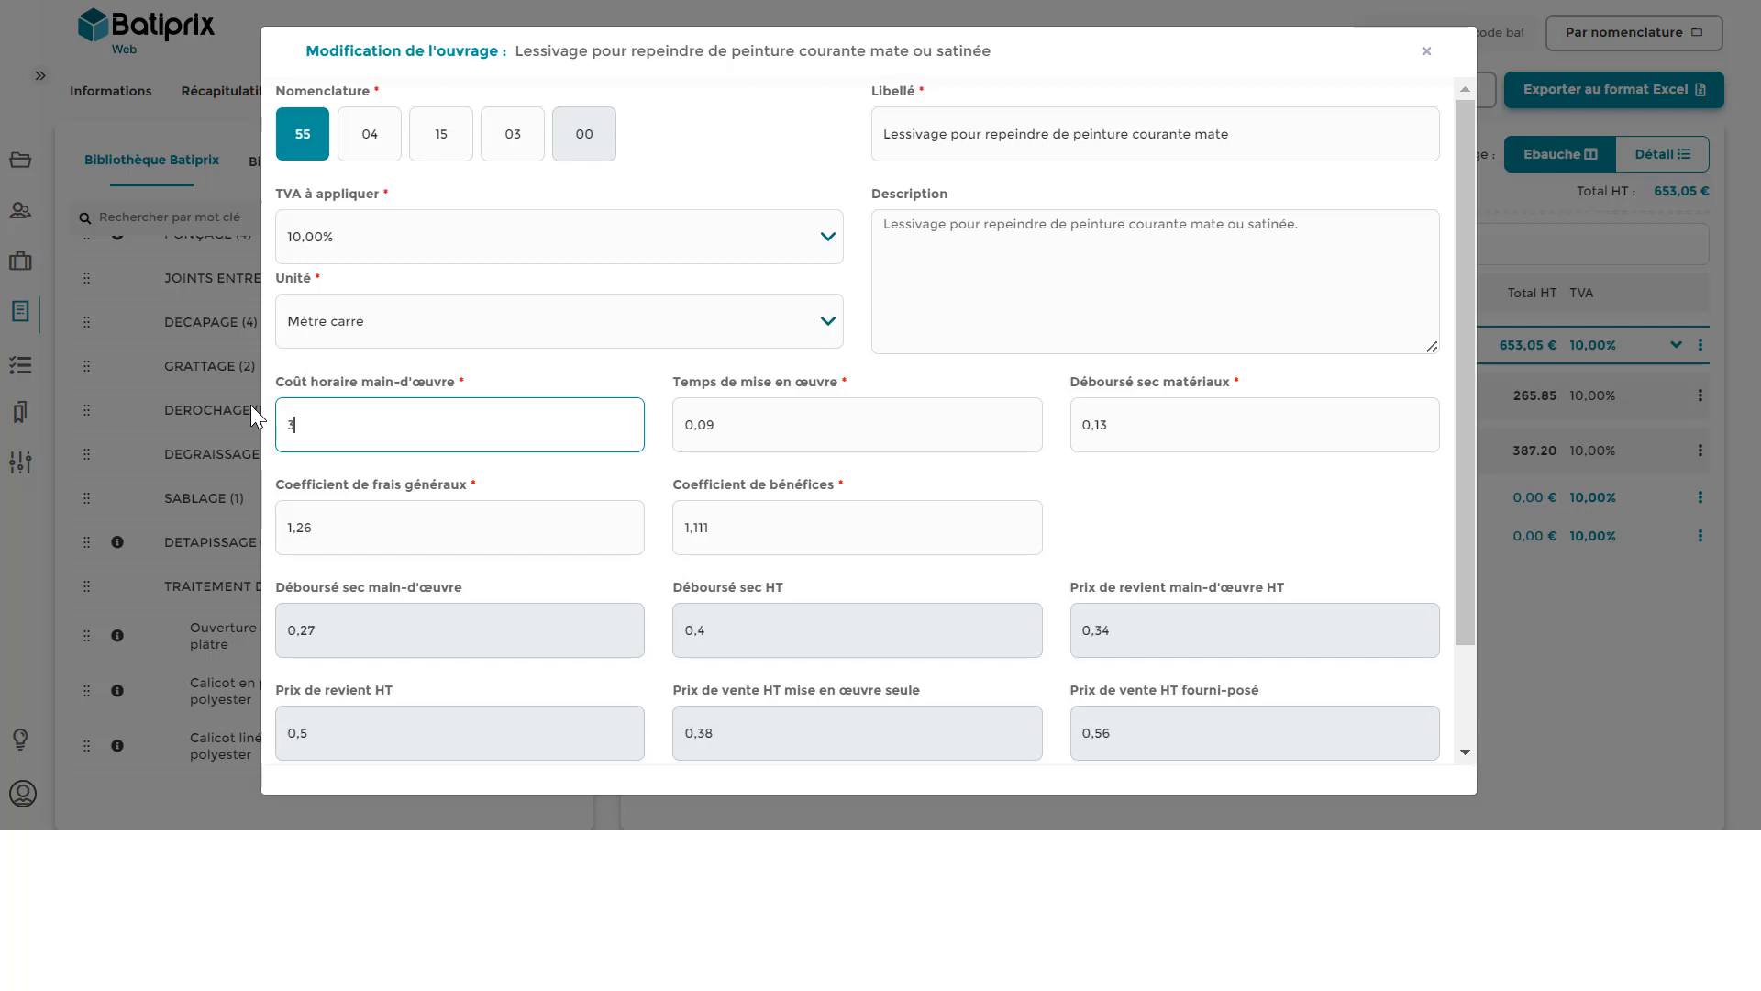
left_click(376, 514)
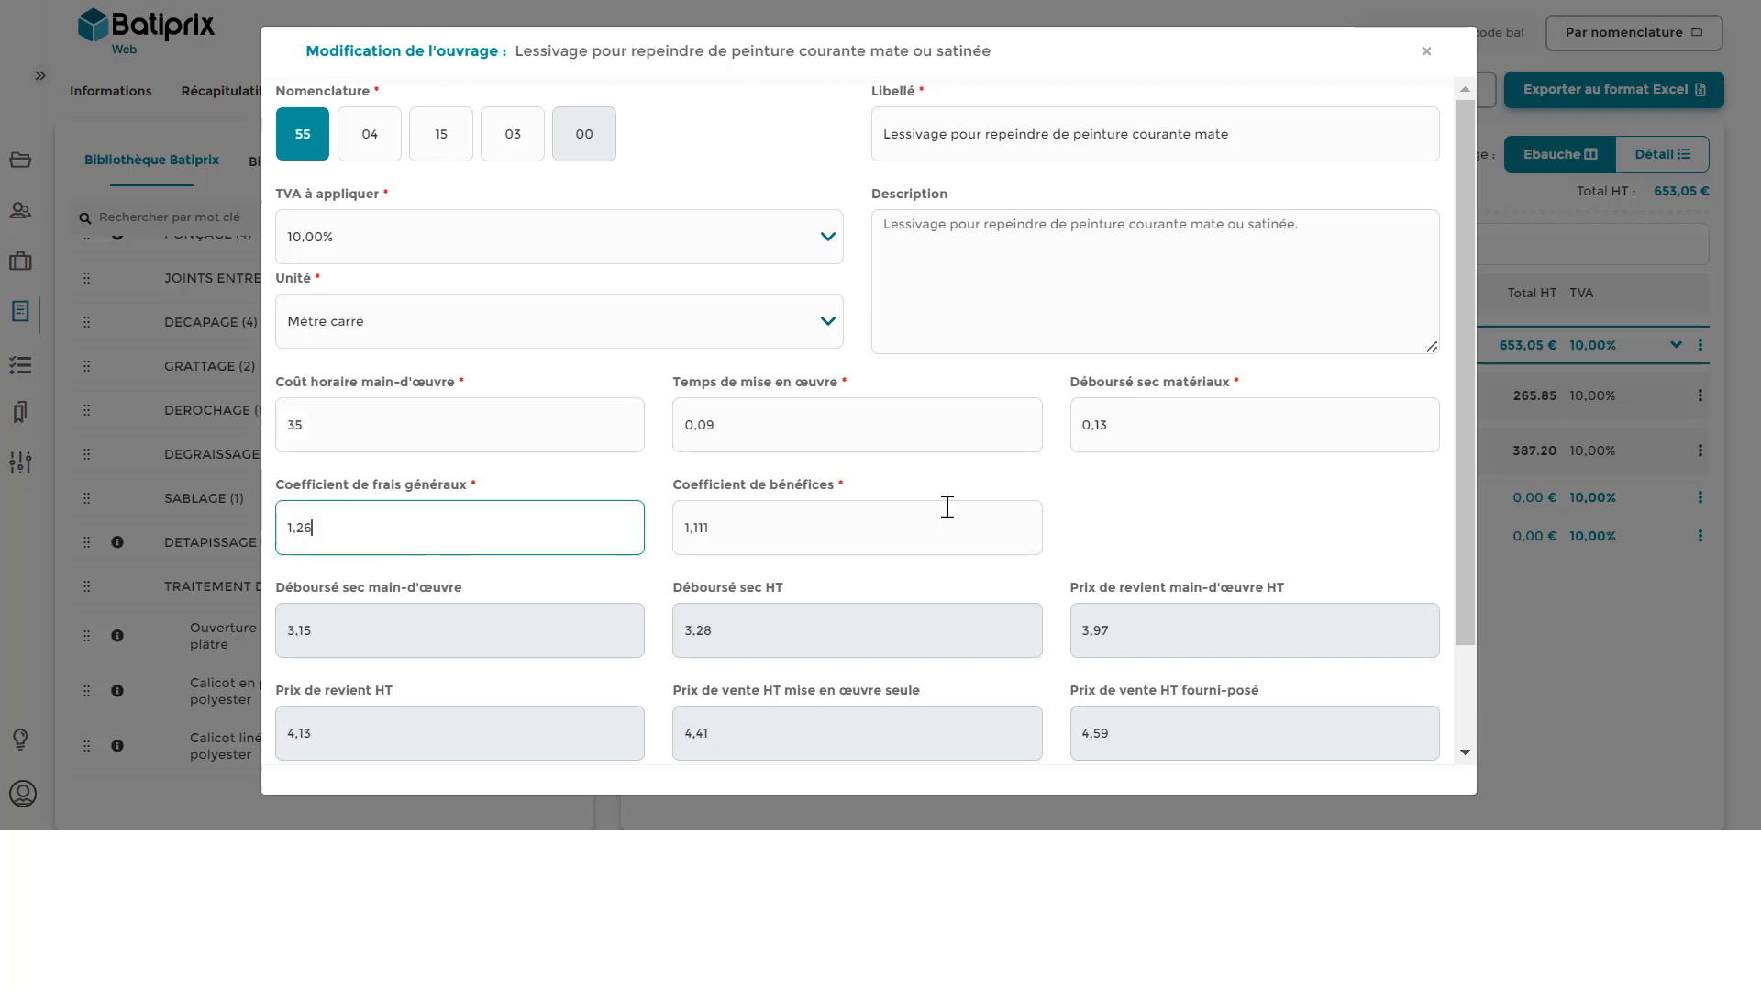
scroll(1081, 596, "down", 2)
left_click(1382, 734)
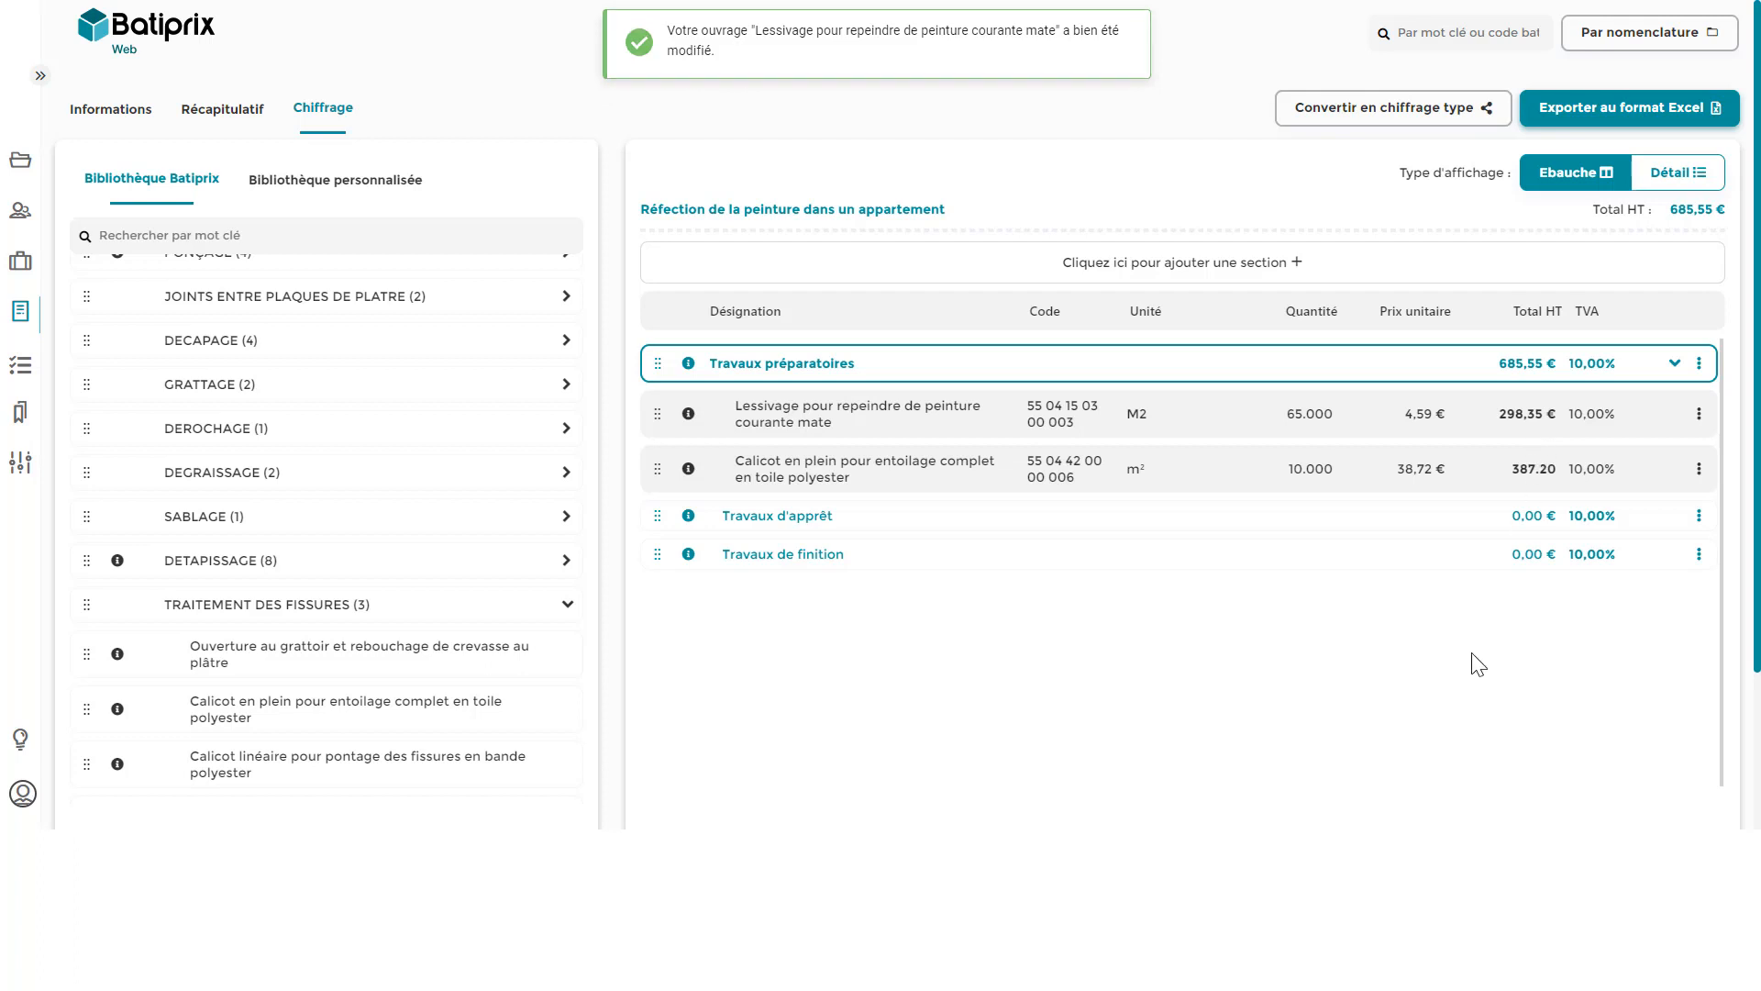
Step: Switch the estimate to the Détail display and open the work-item selection for the Travaux d'apprêt section
left_click(1679, 188)
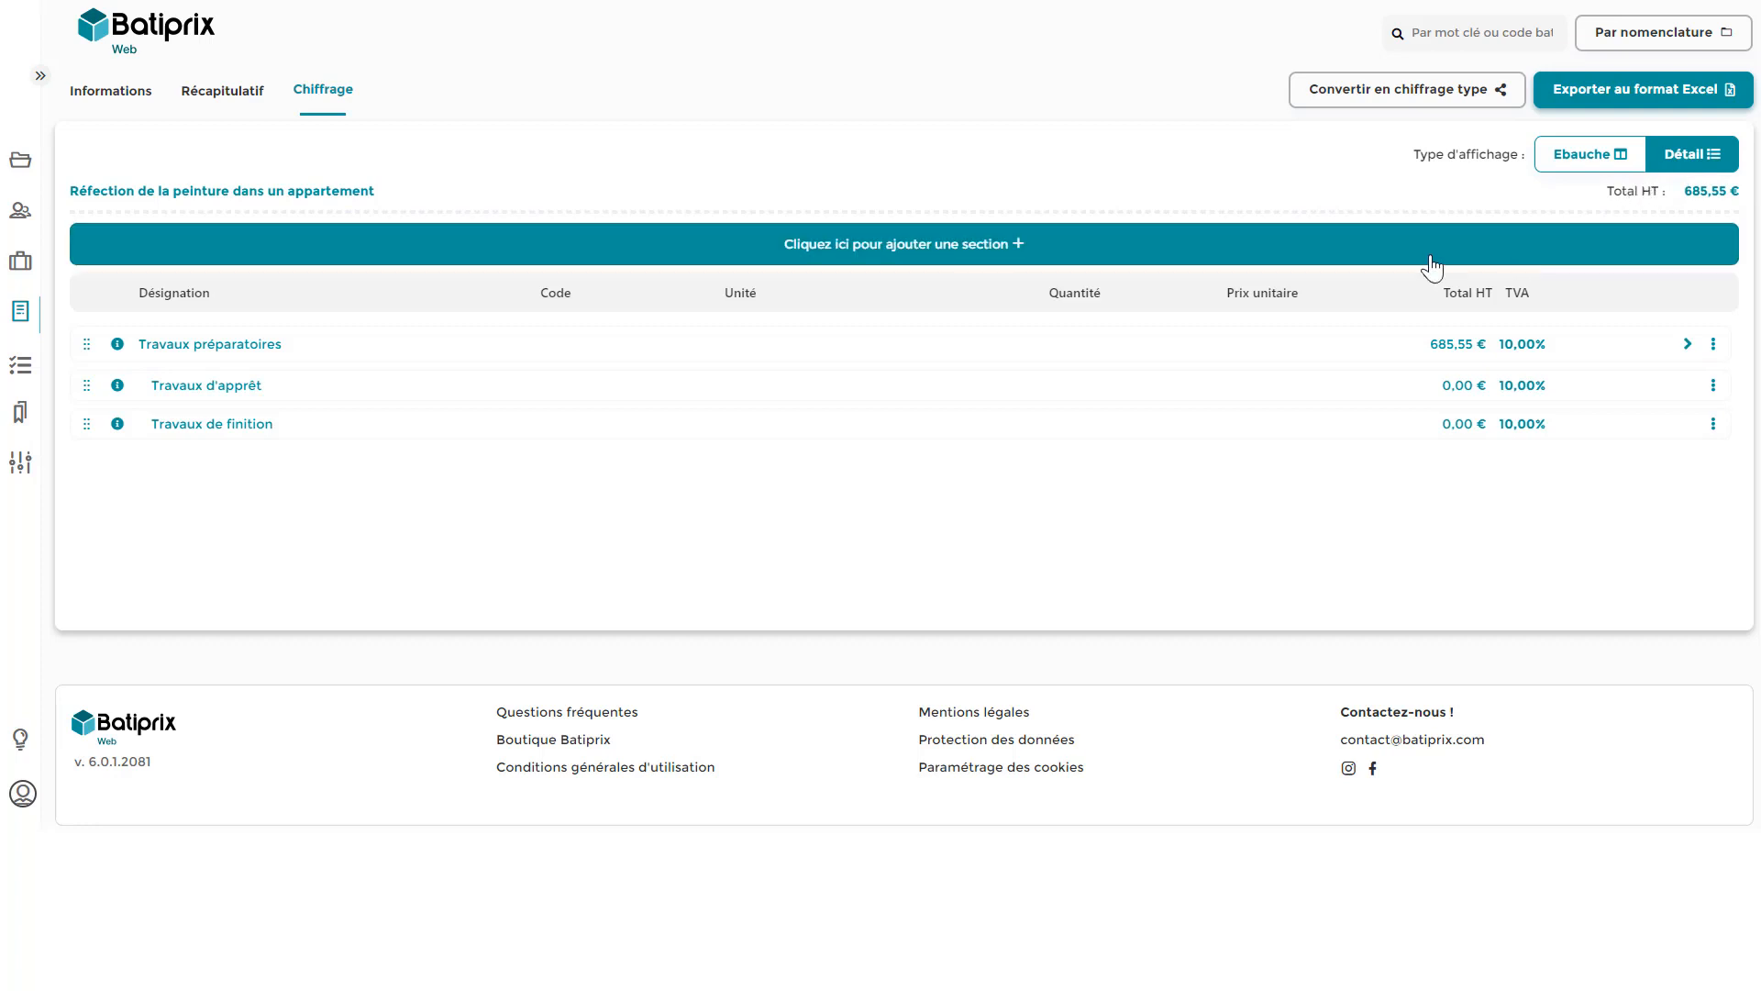
left_click(1687, 345)
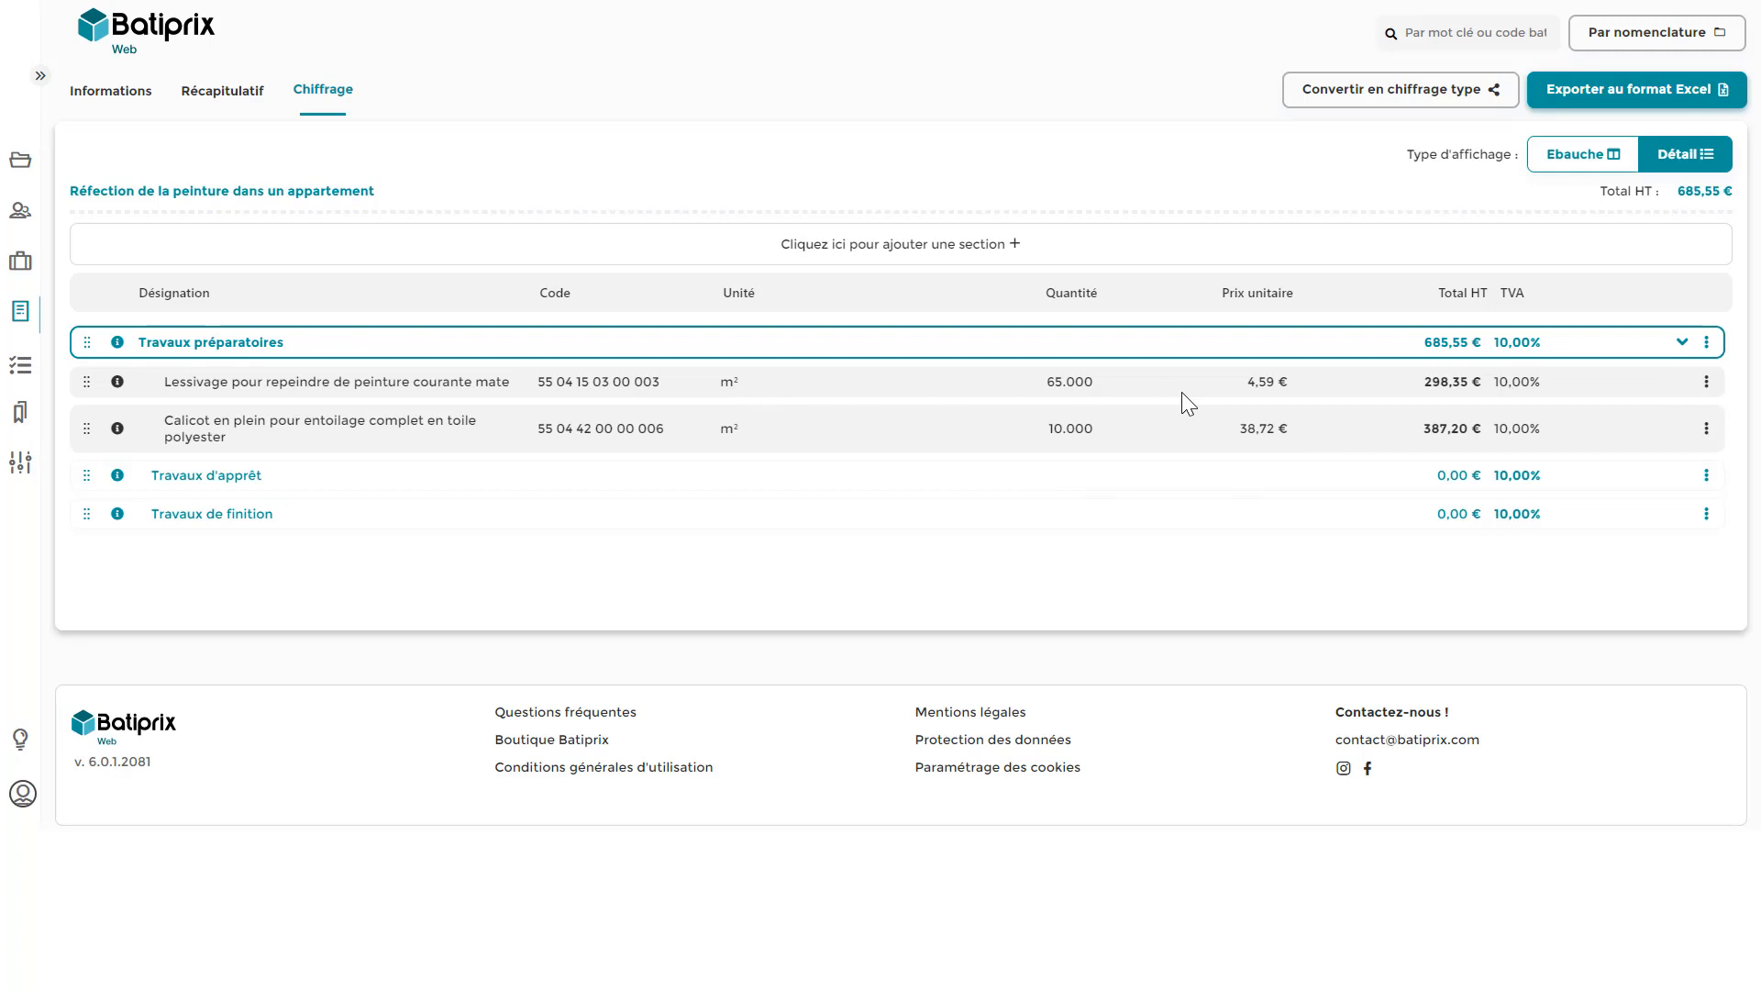
left_click(1705, 478)
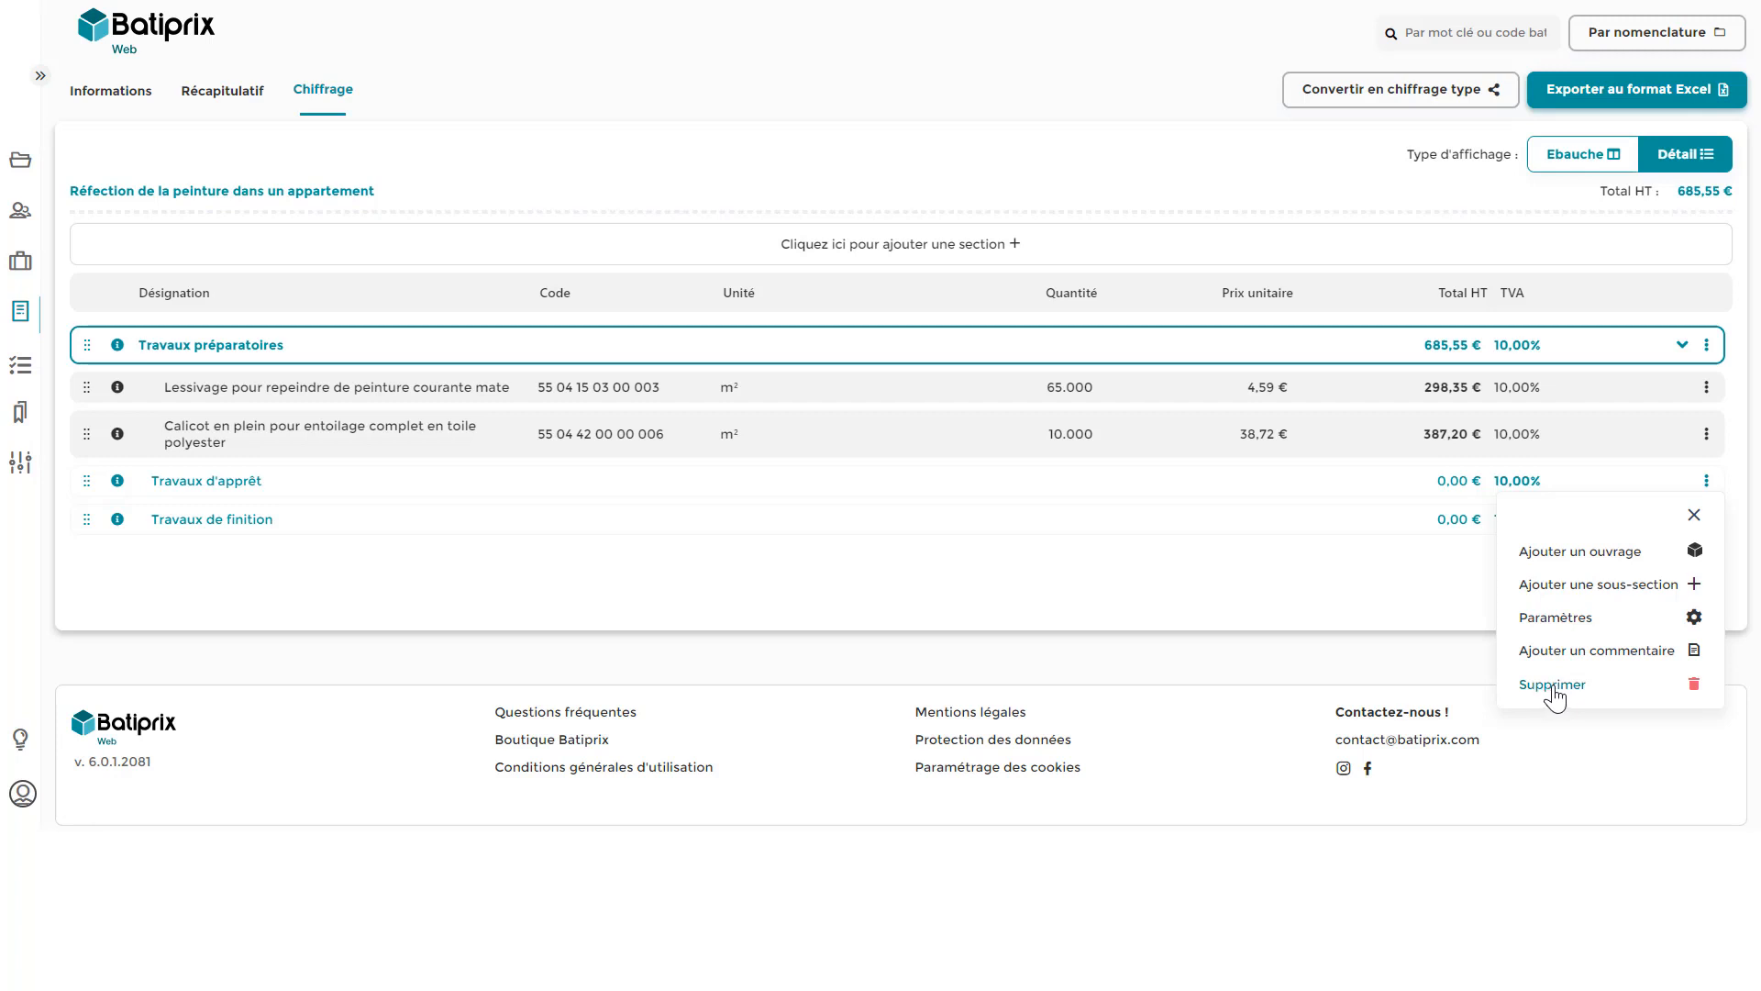
left_click(1582, 553)
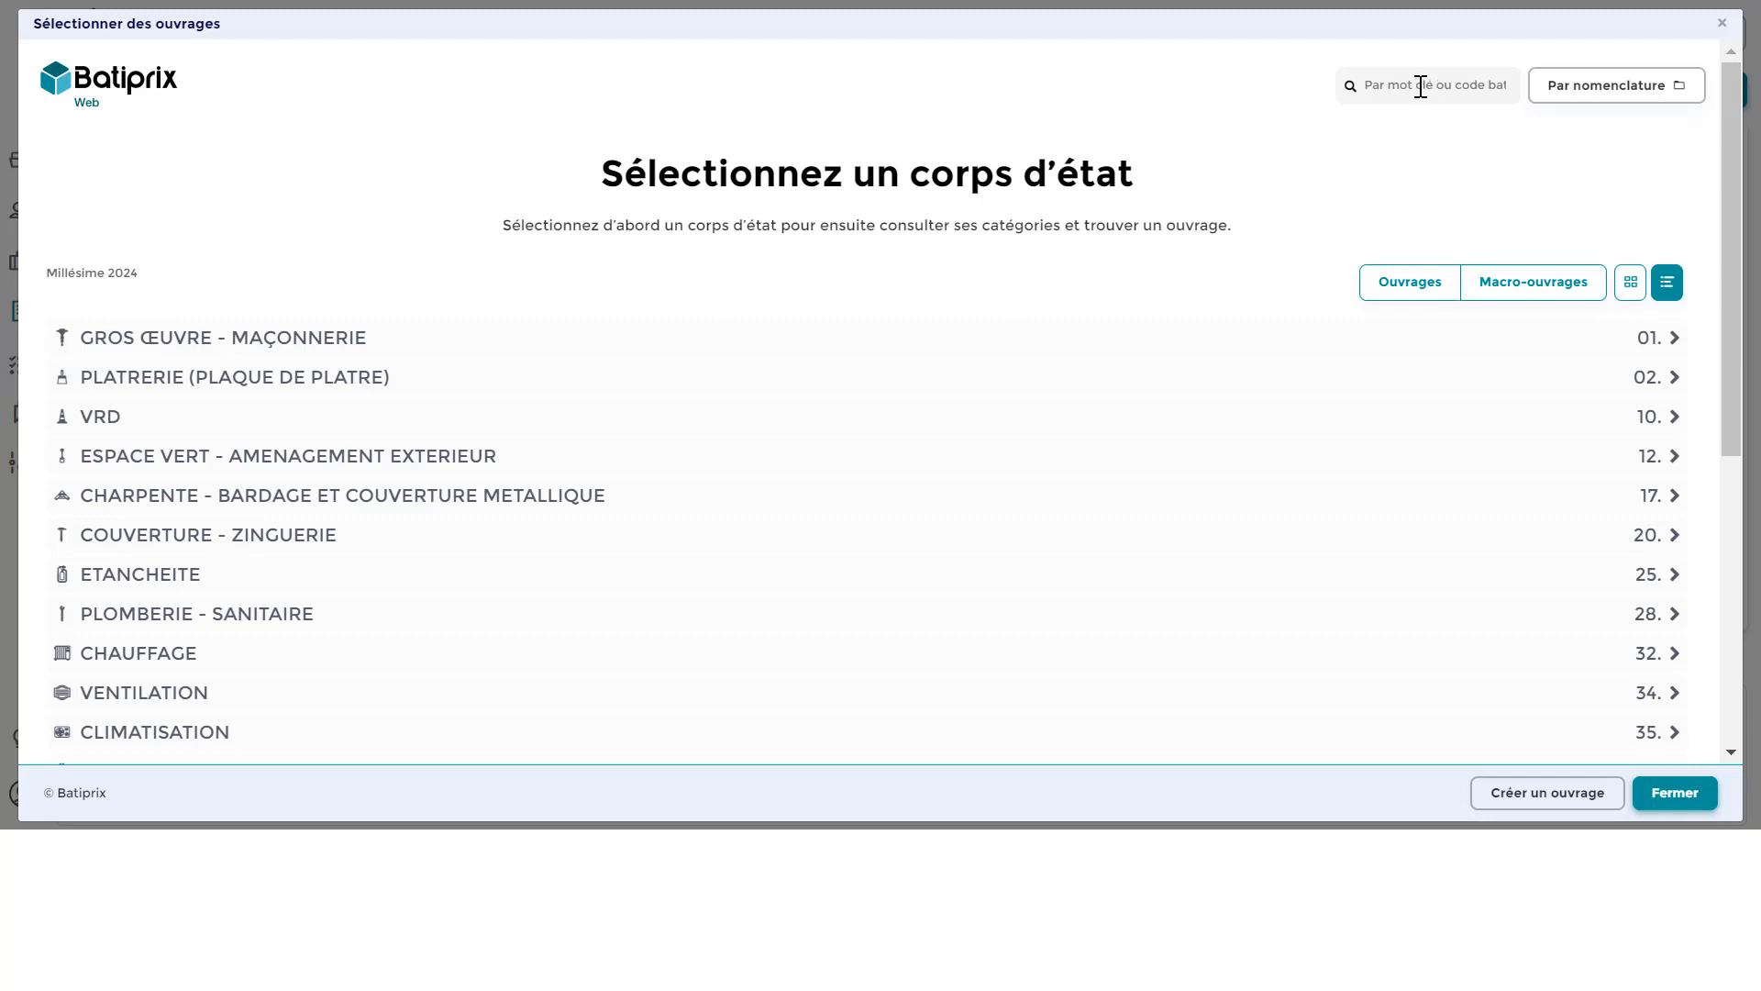
Step: Open the "Au rouleau" works for Impression sur fond non absorbant (maçonnerie), under TRAVAUX D'APPRET, IMPRESSION ET PRIMAIRE in PEINTURE - REVETEMENT INTERIEUR
left_click(1601, 101)
scroll(754, 500, "down", 5)
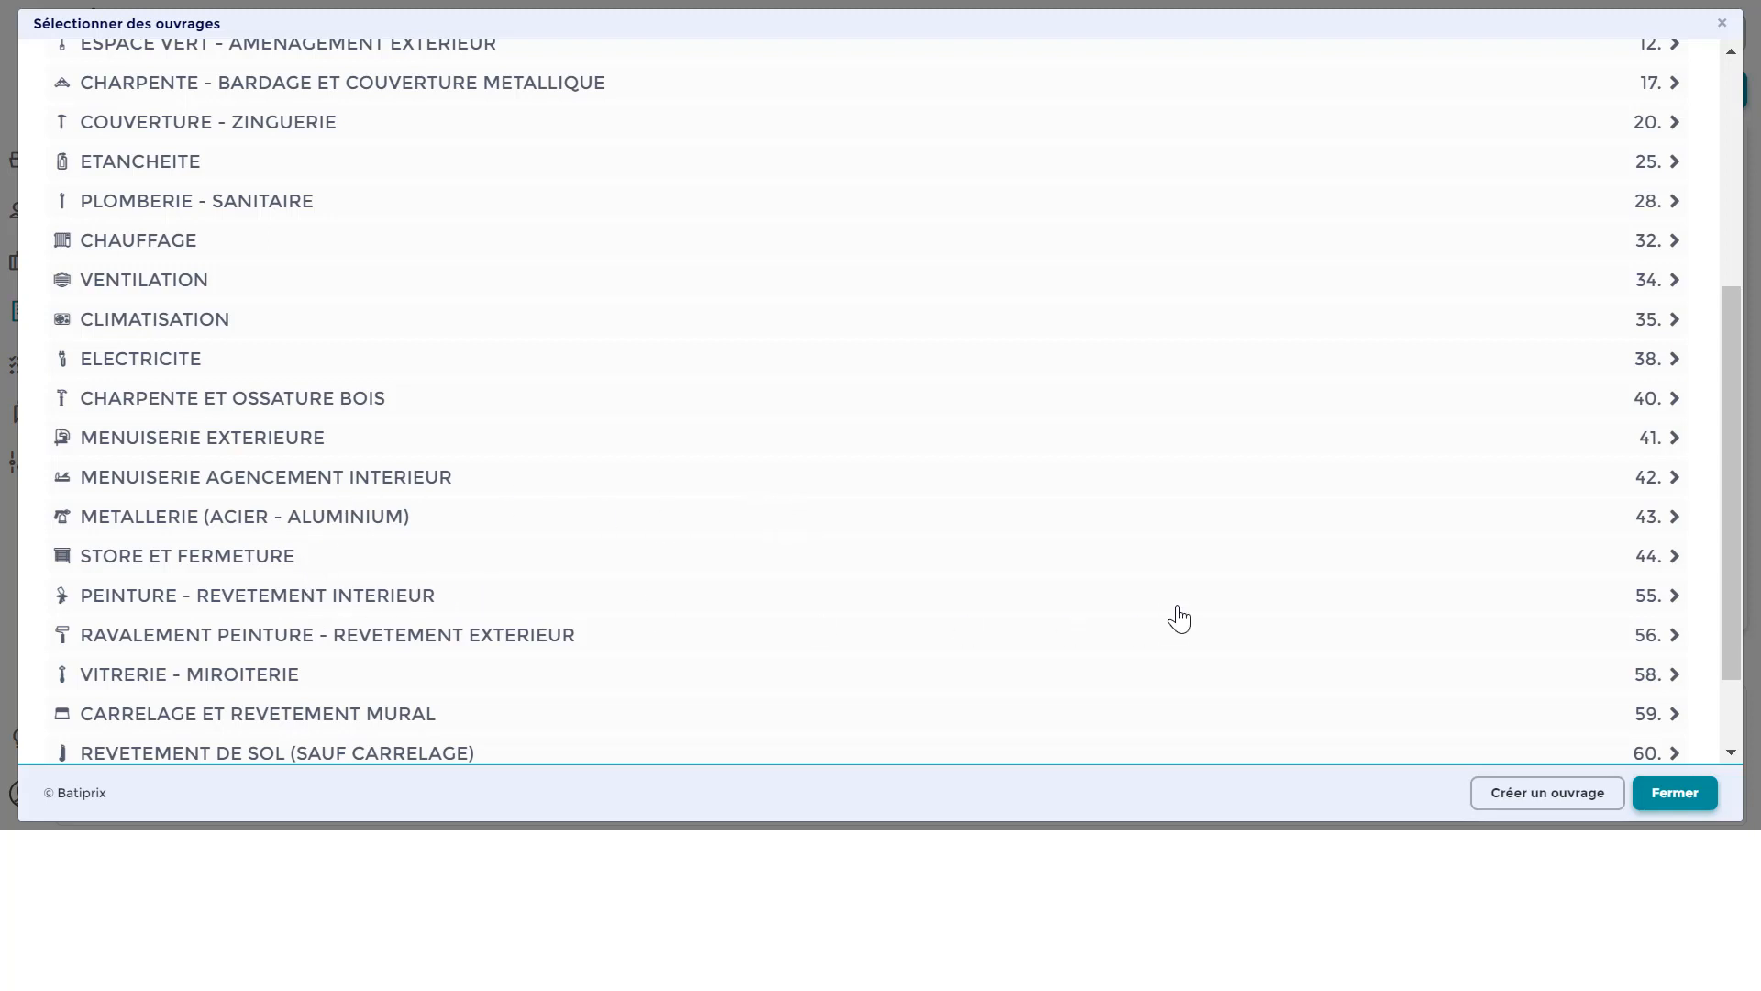
left_click(1679, 606)
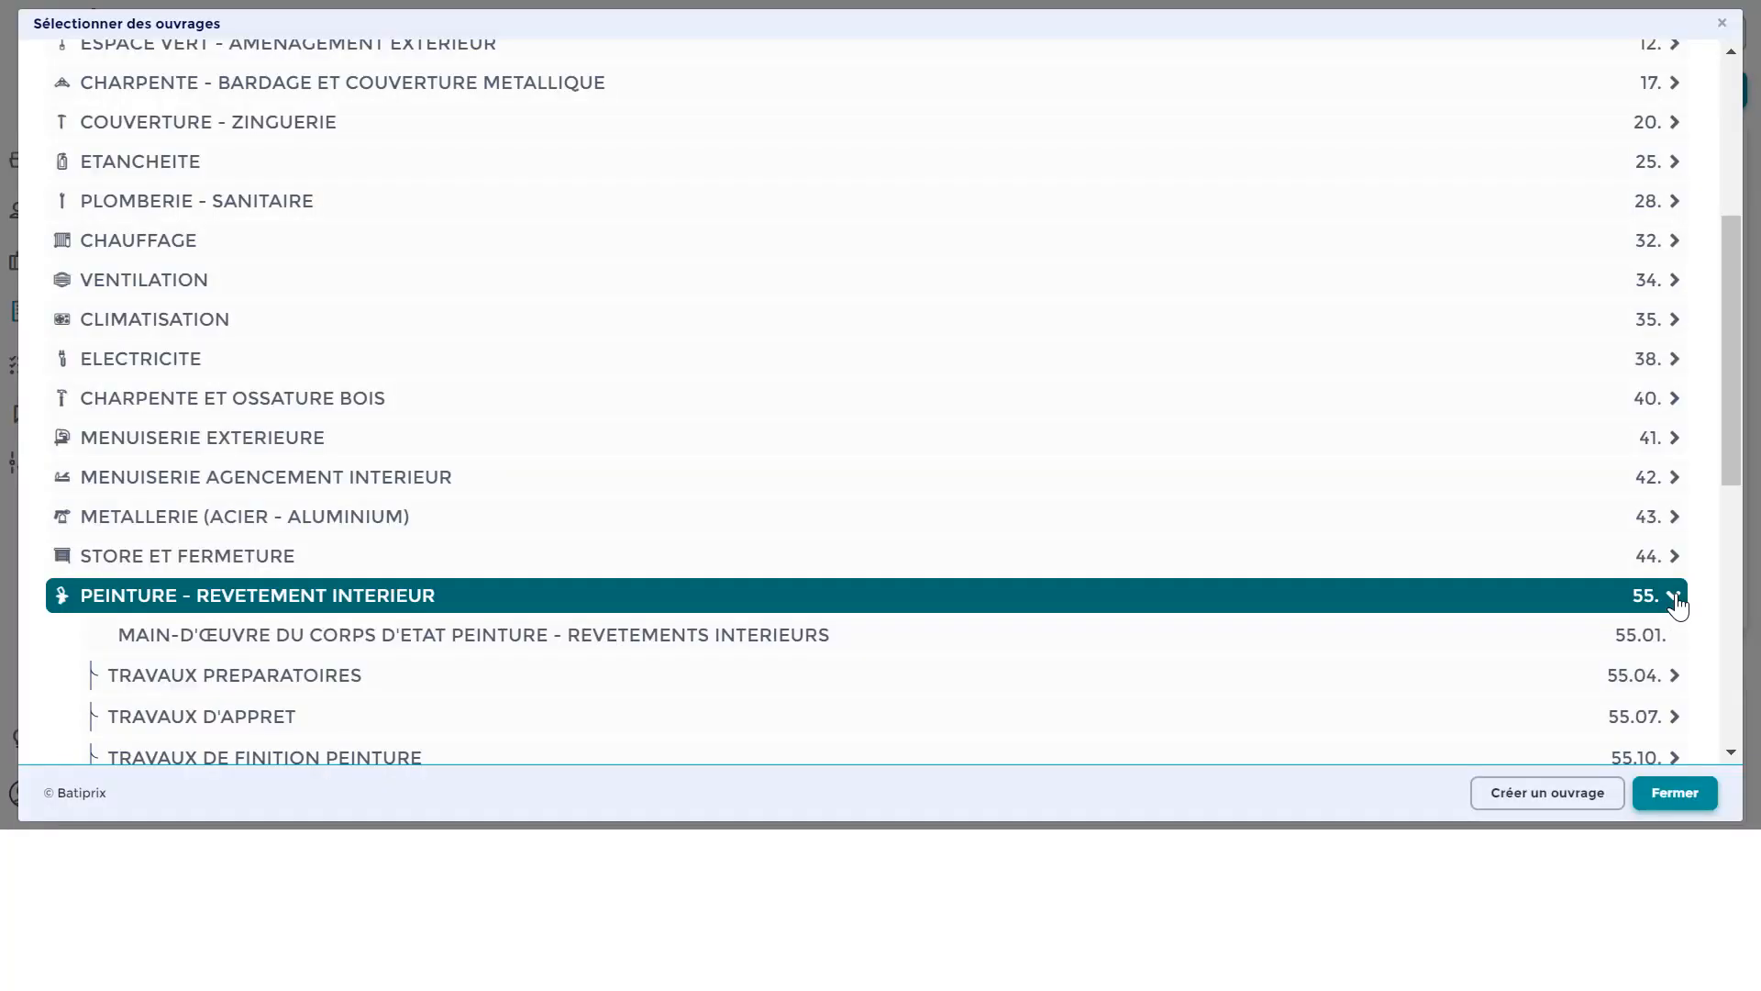
scroll(1652, 627, "down", 2)
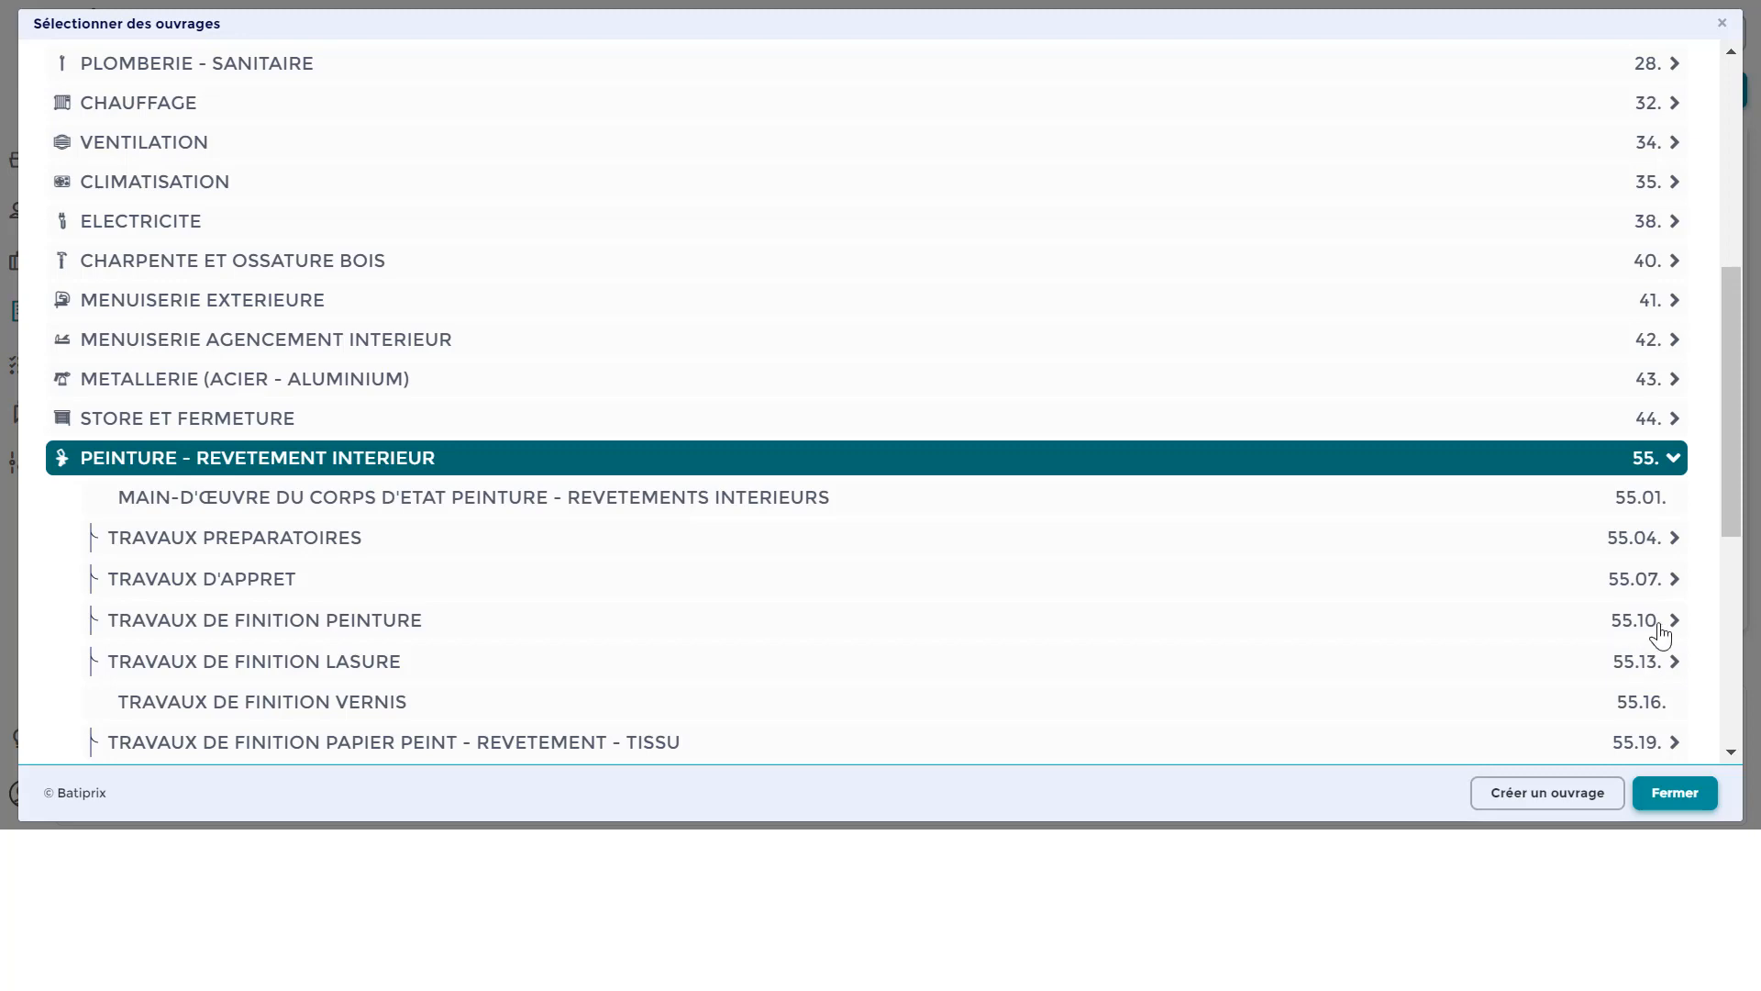
left_click(1677, 579)
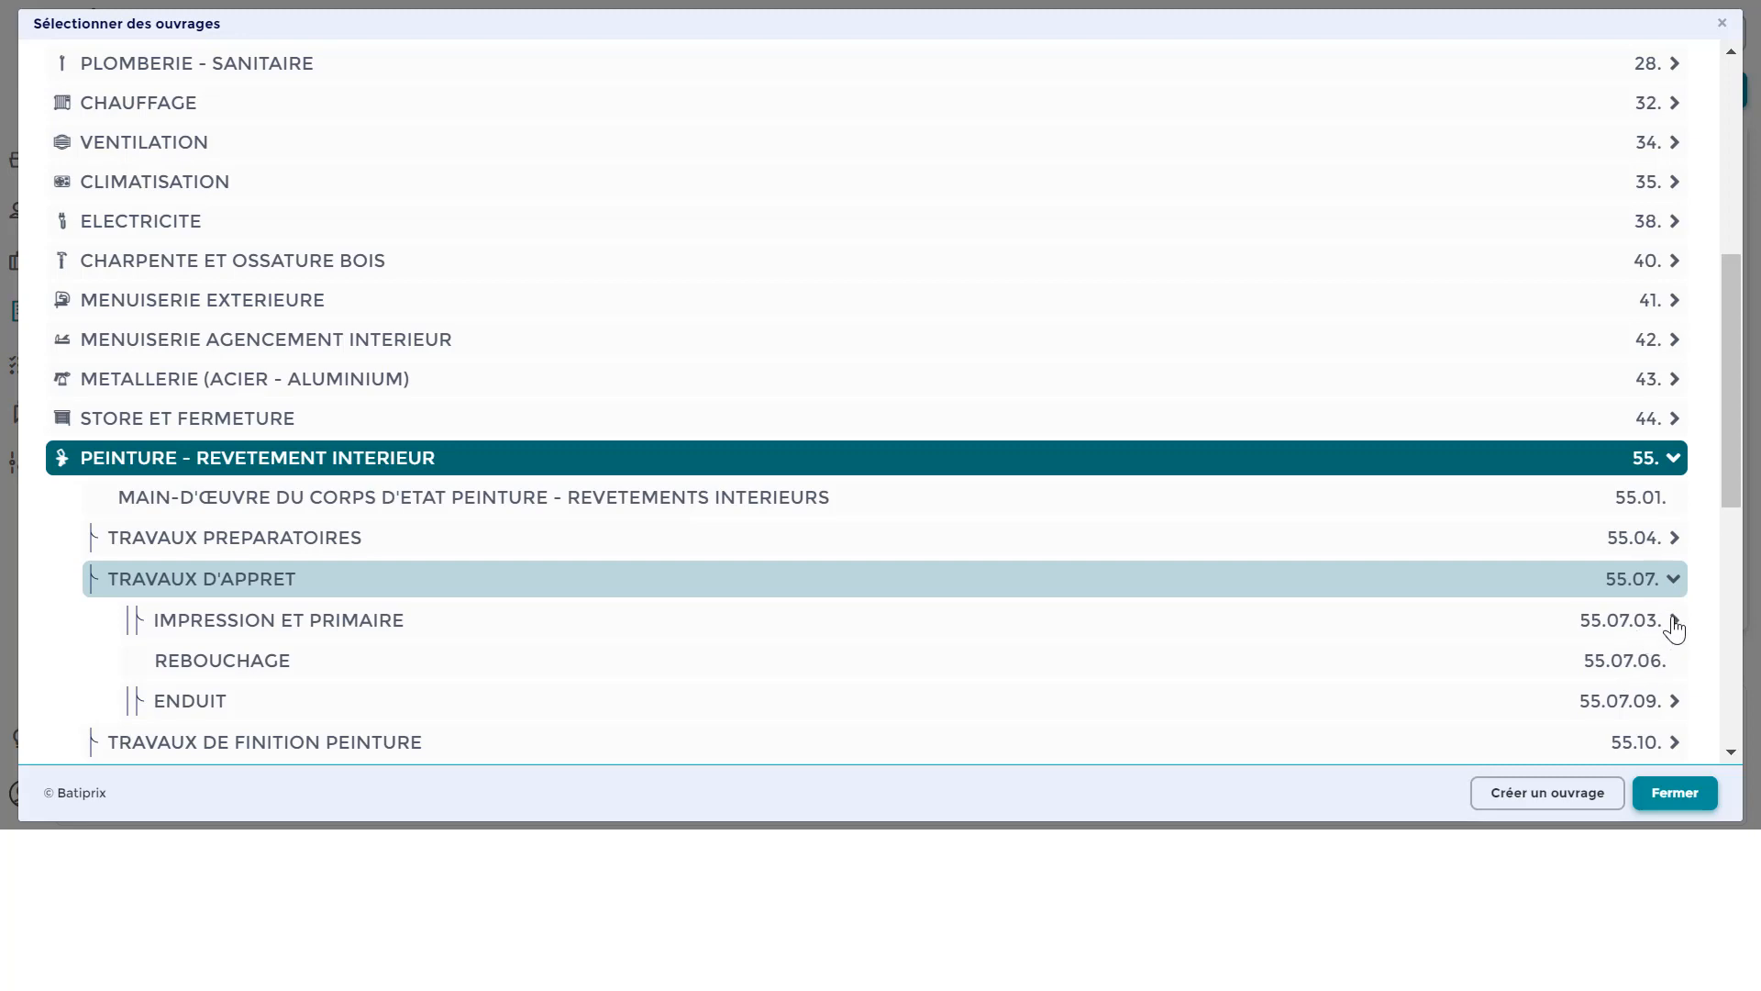
left_click(1674, 621)
left_click(1675, 387)
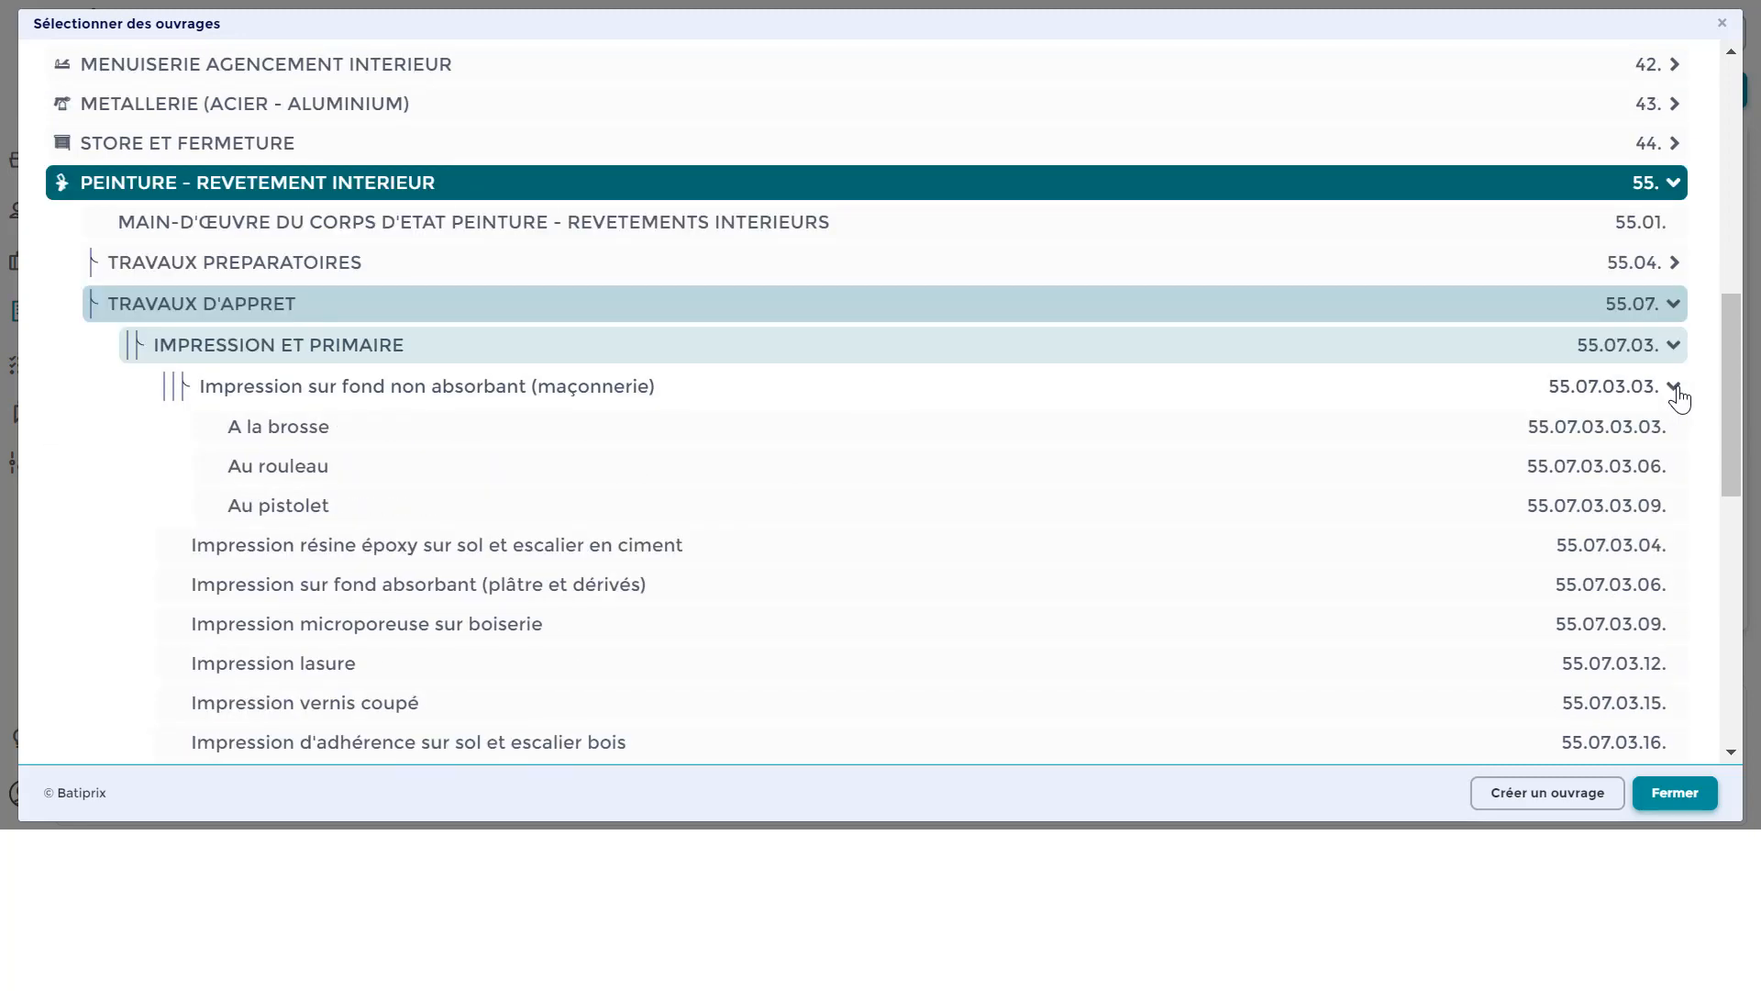
left_click(307, 483)
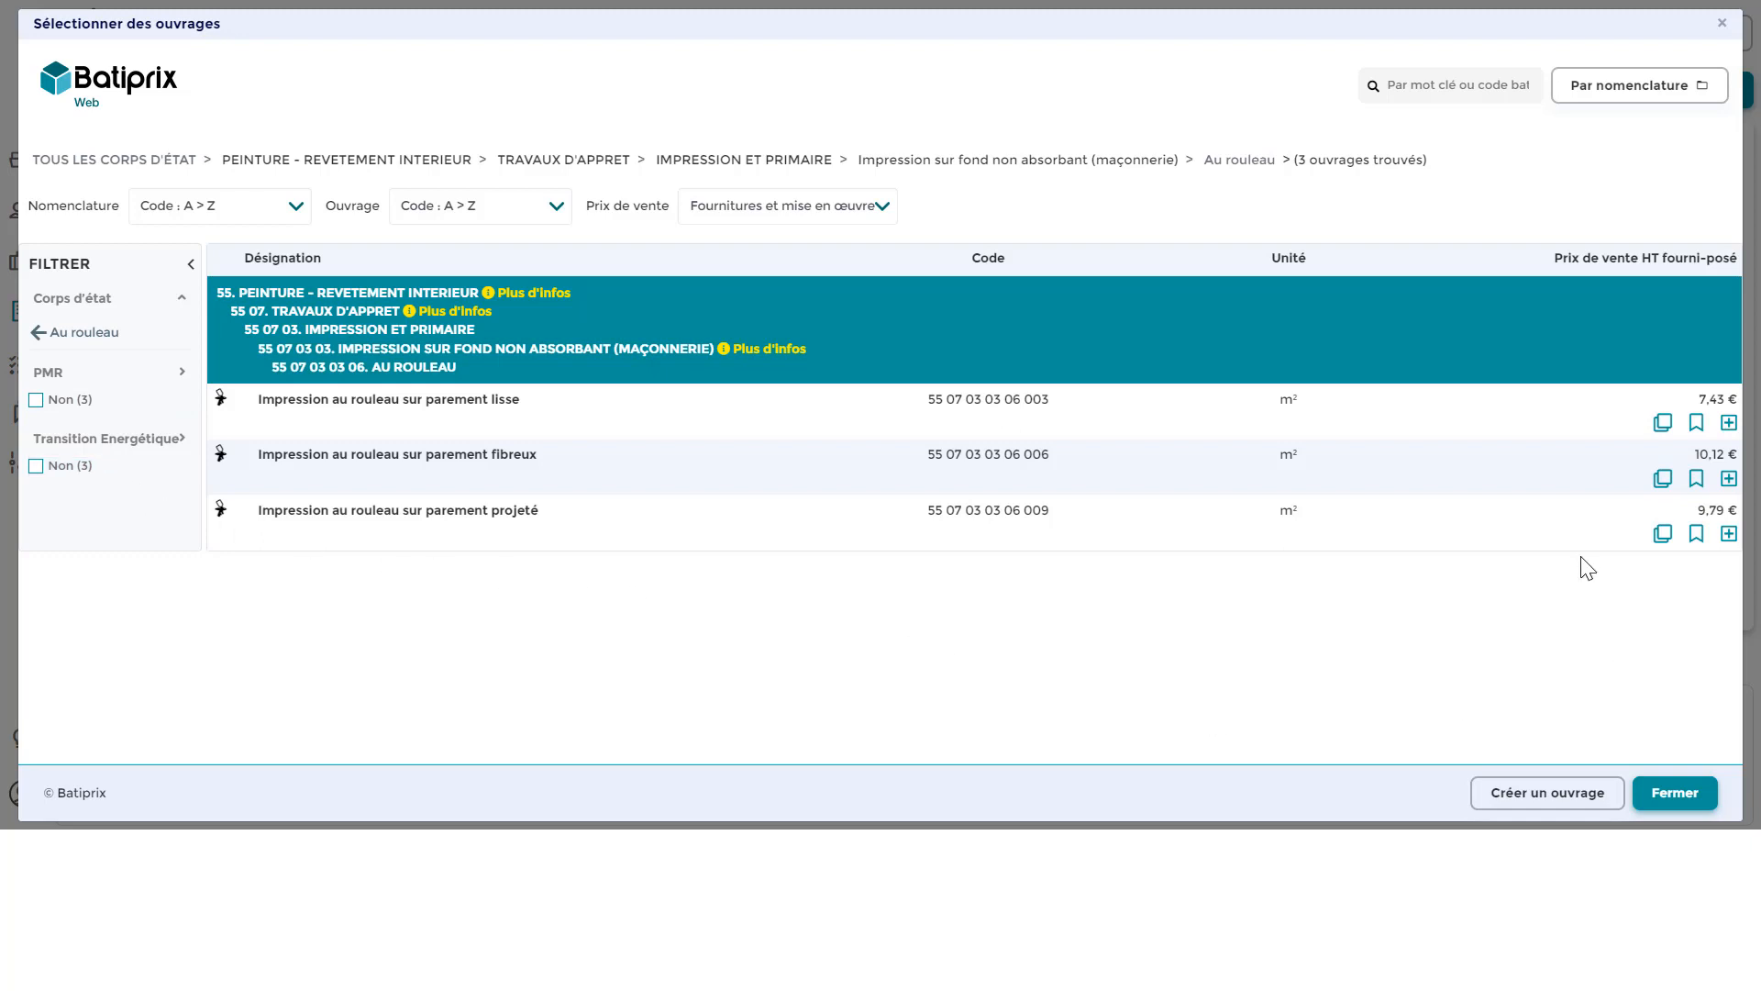
Step: Add "Impression au rouleau sur parement lisse" twice to Travaux d'apprêt, viewing its price breakdown between the two additions, and expand the section
left_click(1729, 424)
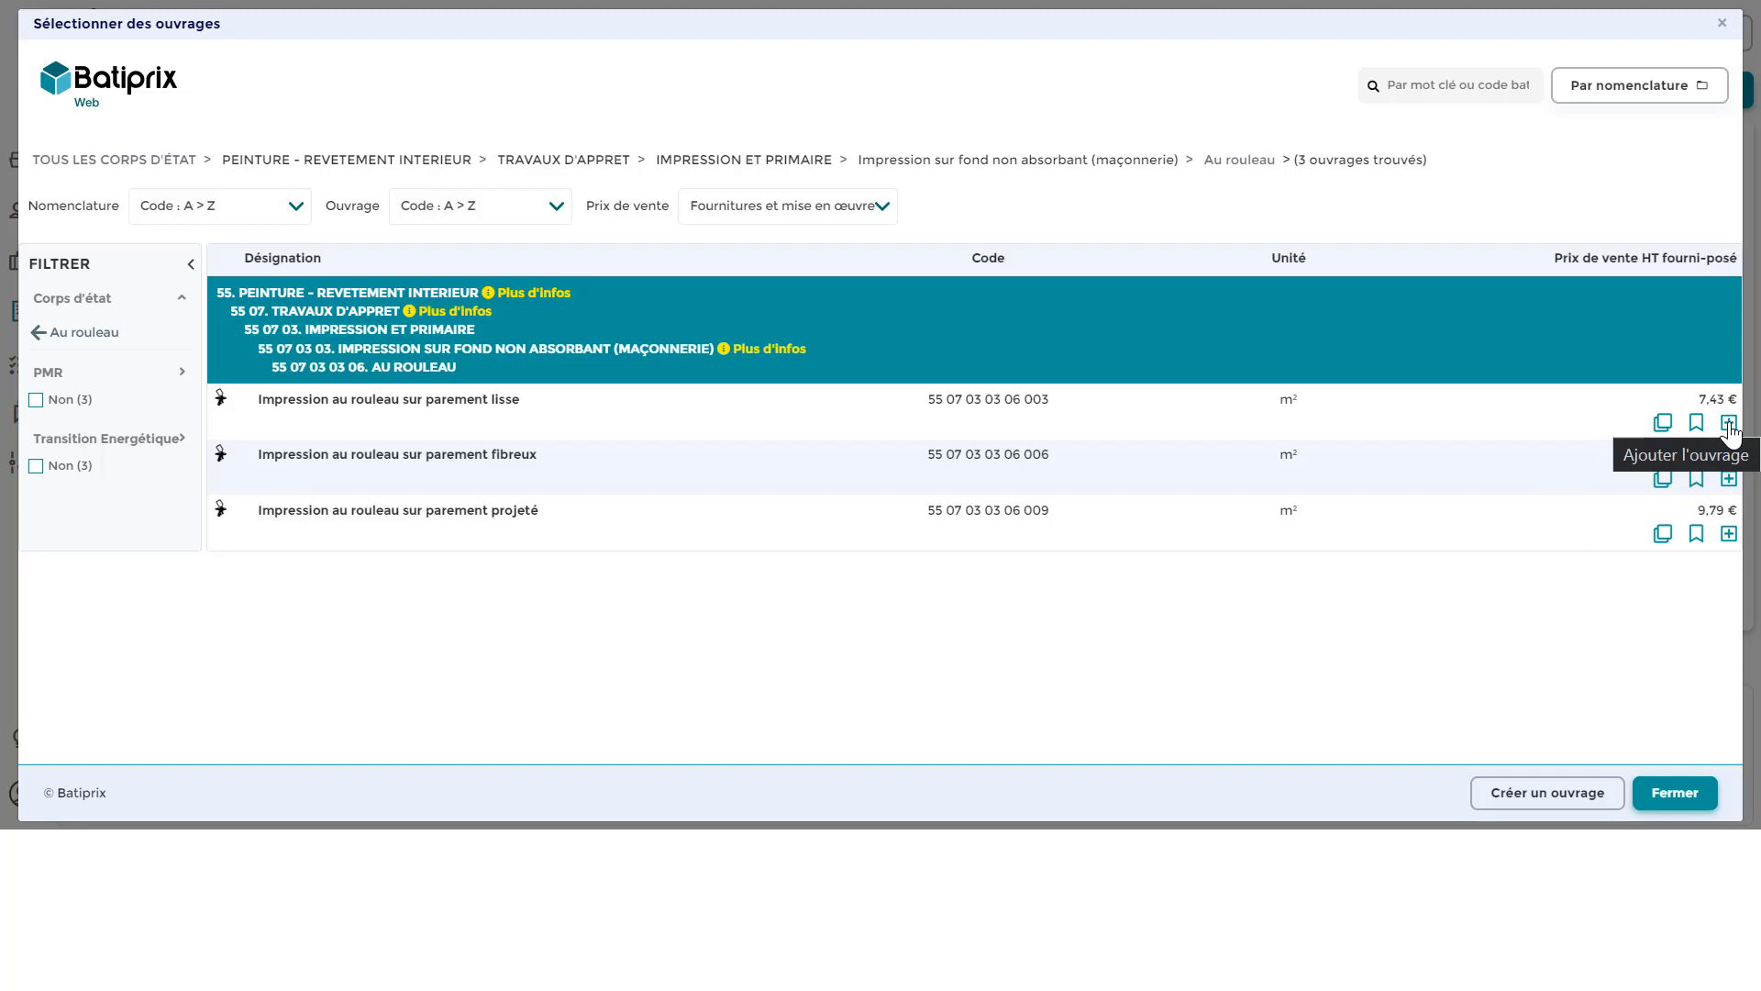
left_click(992, 404)
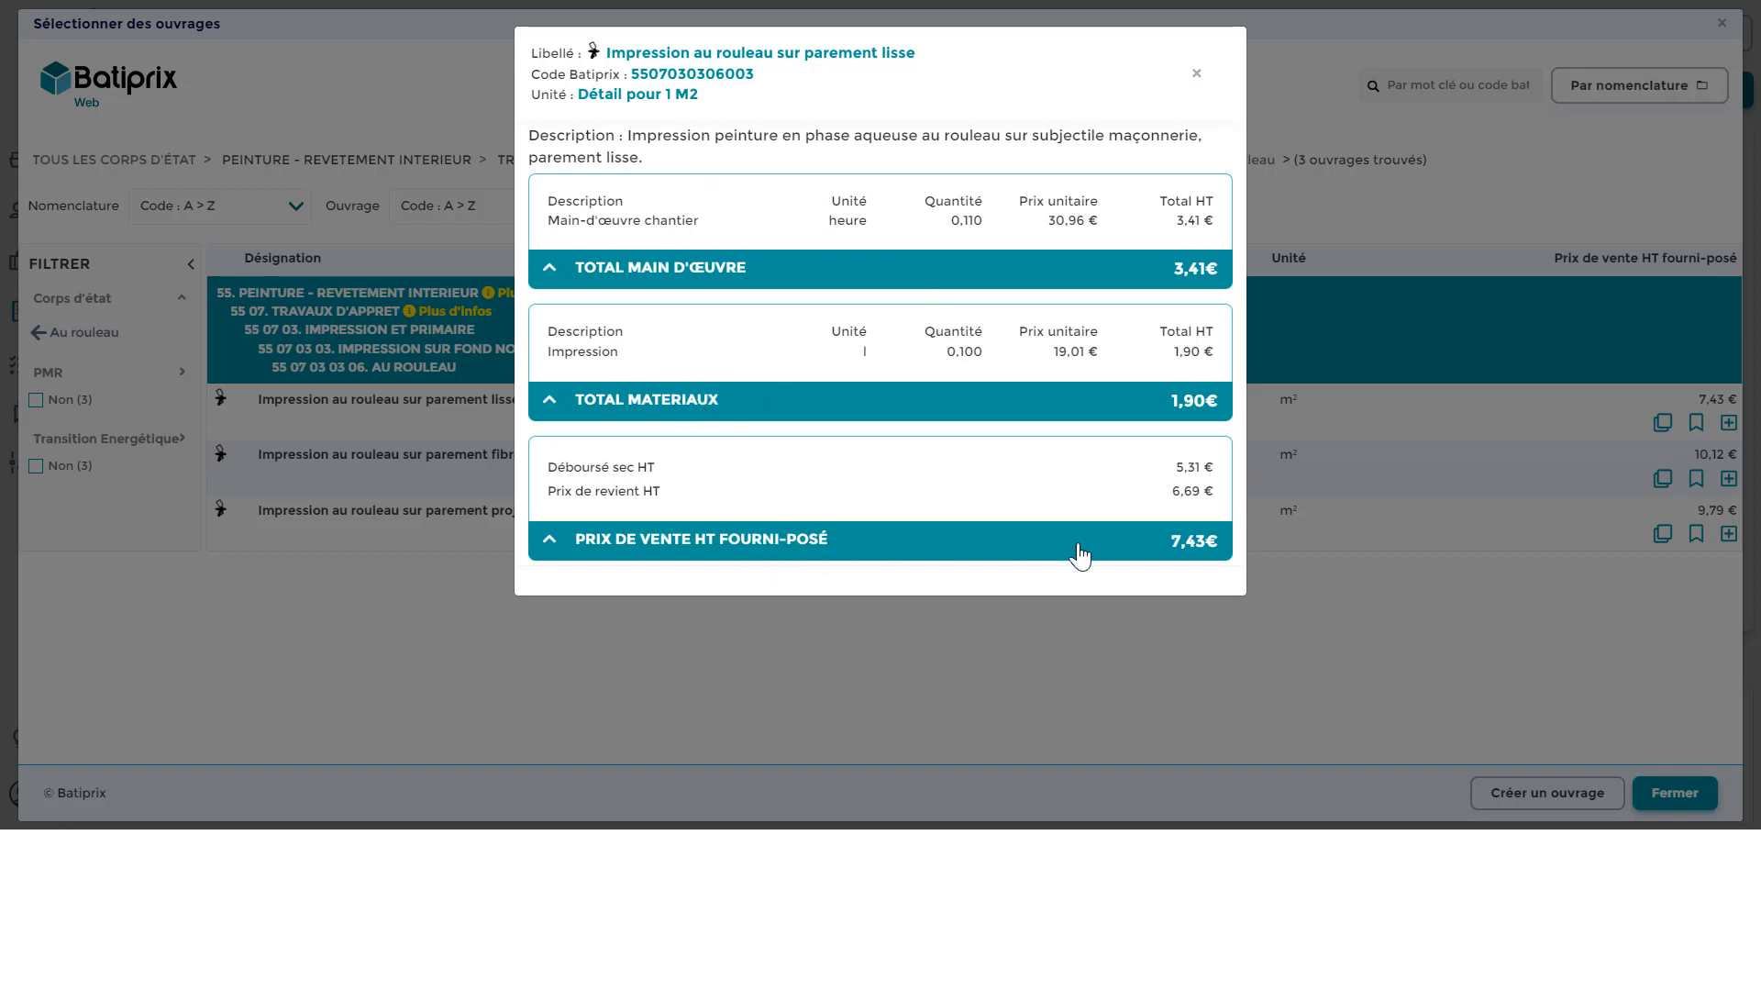
left_click(1194, 73)
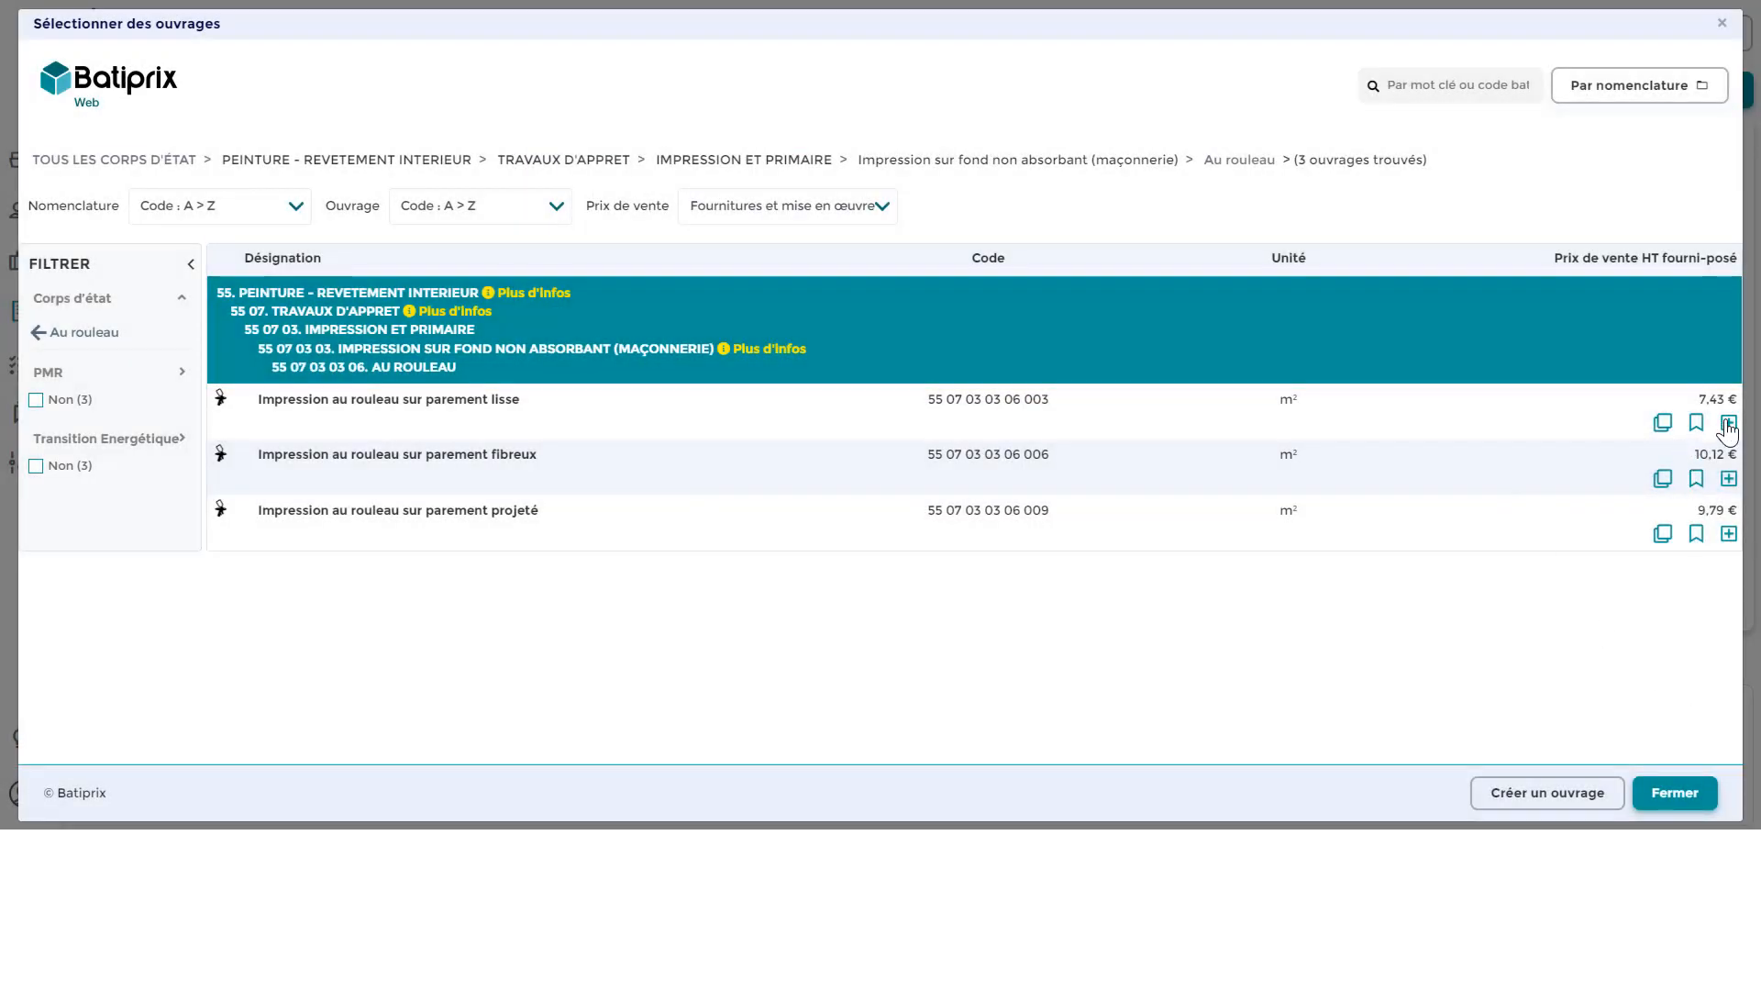
left_click(1728, 423)
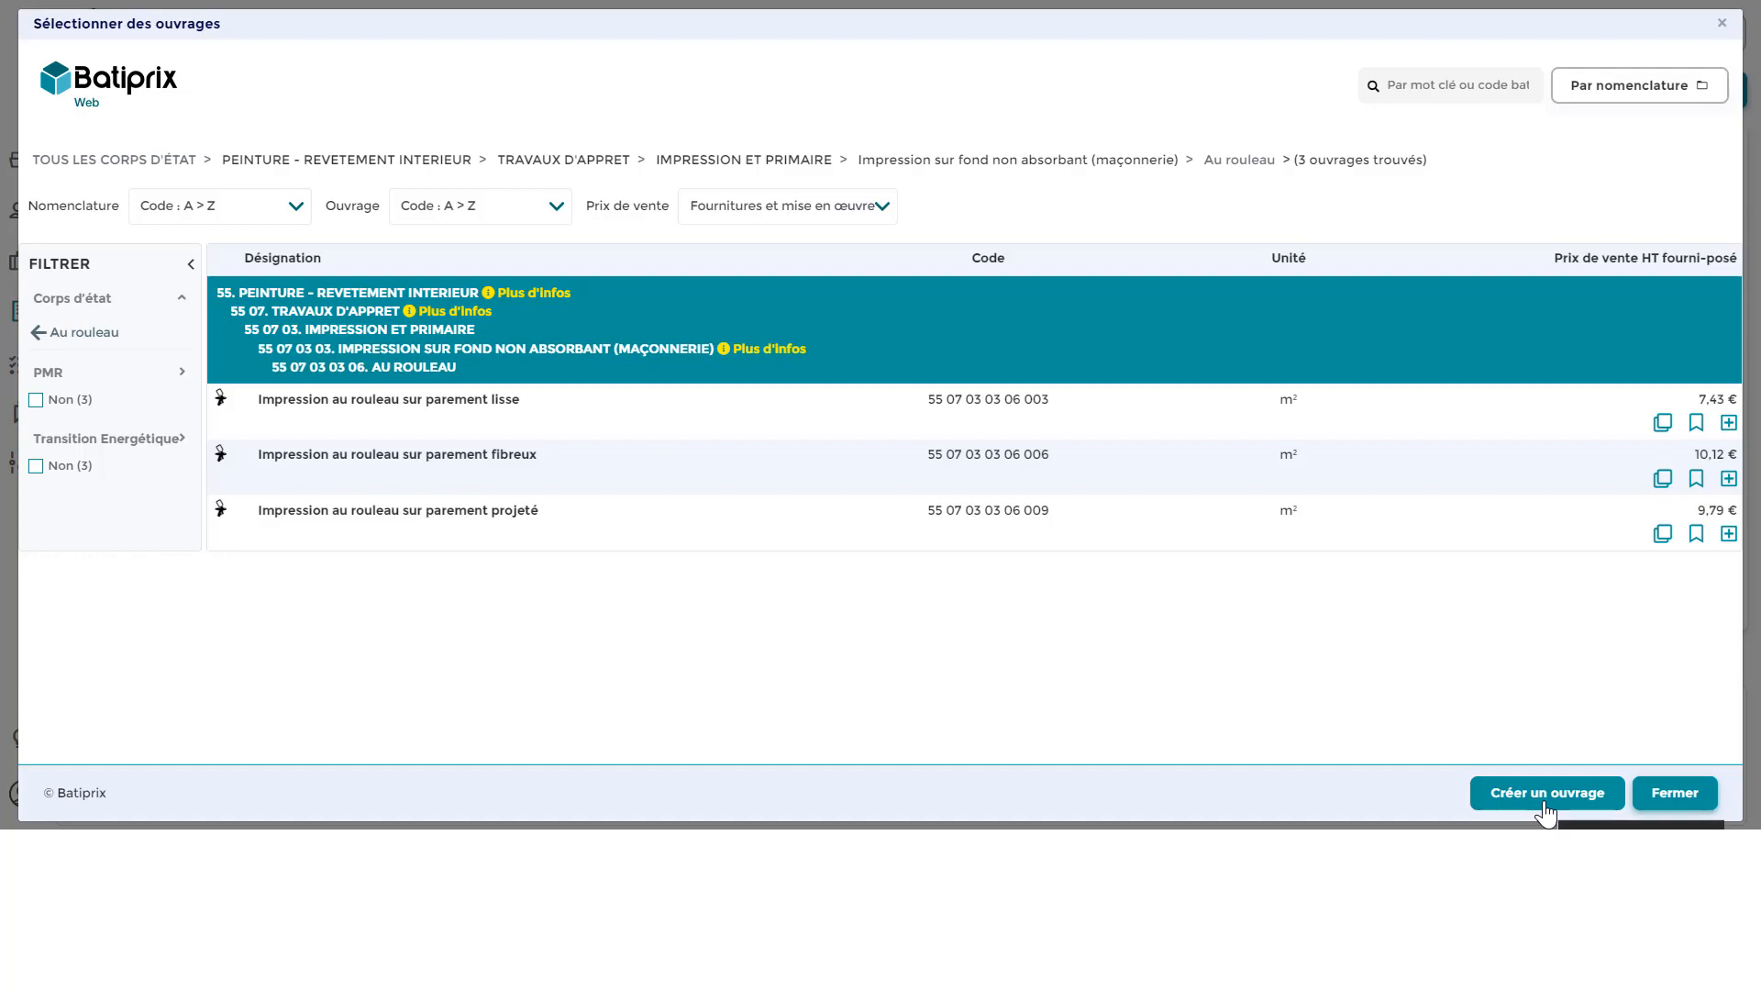
left_click(1679, 798)
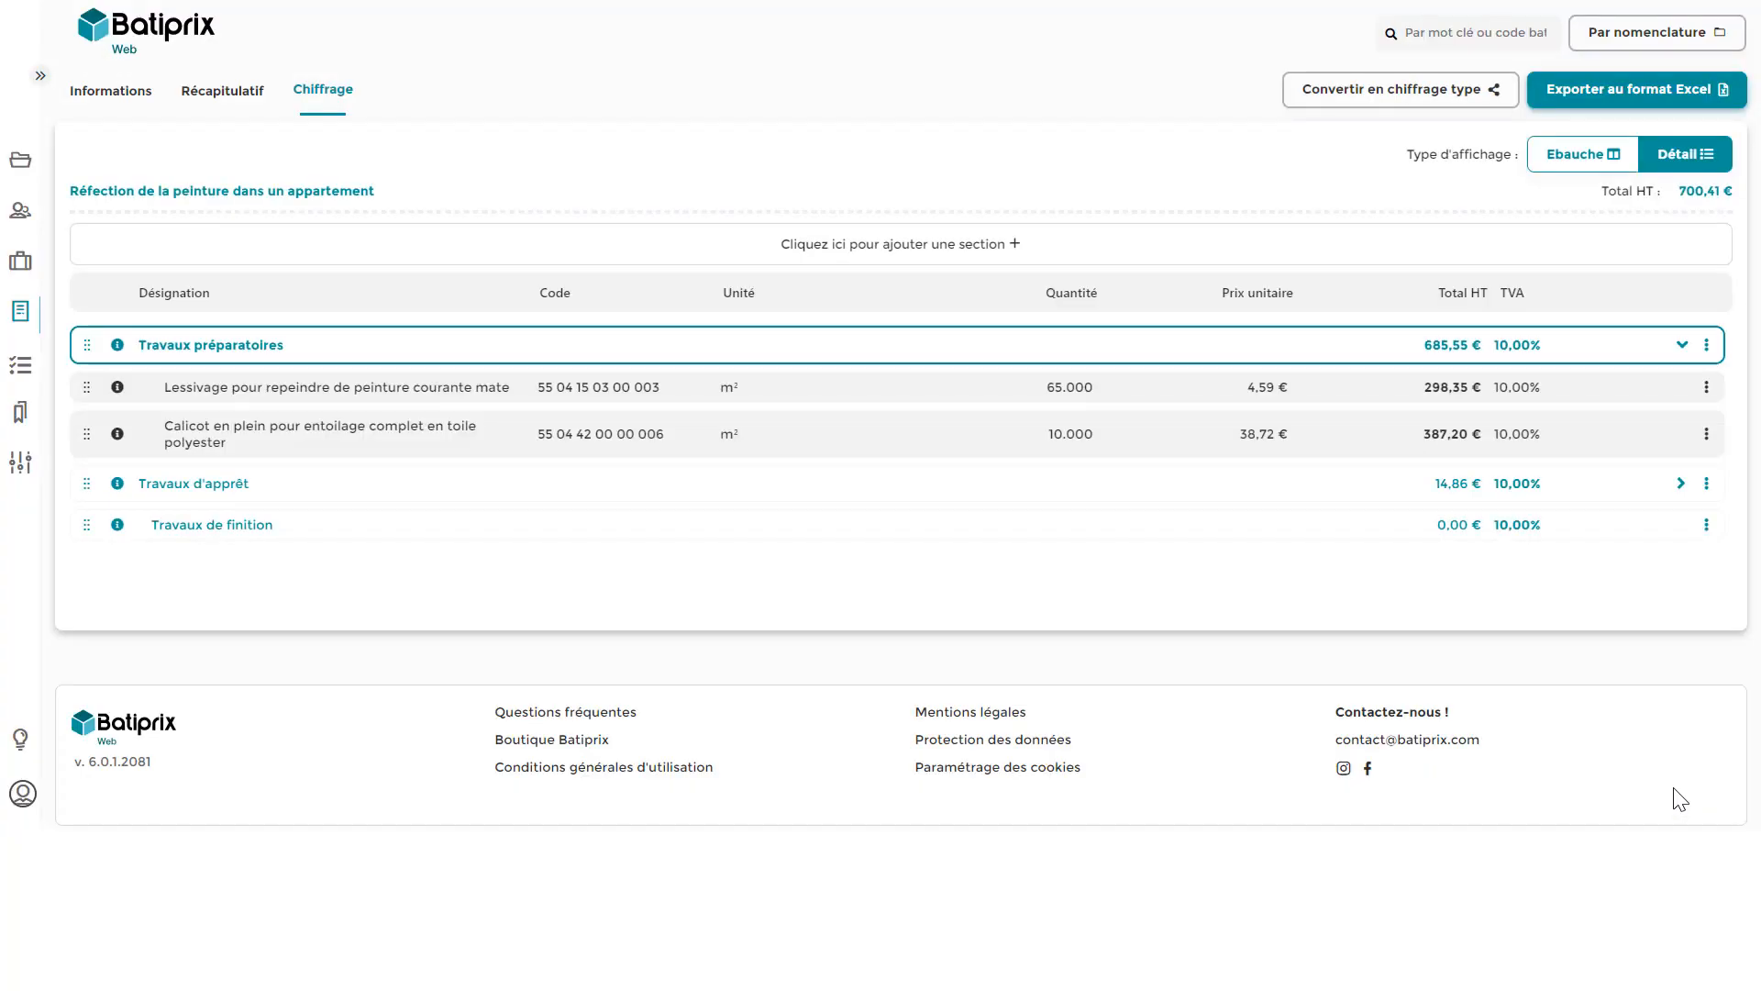
left_click(1682, 483)
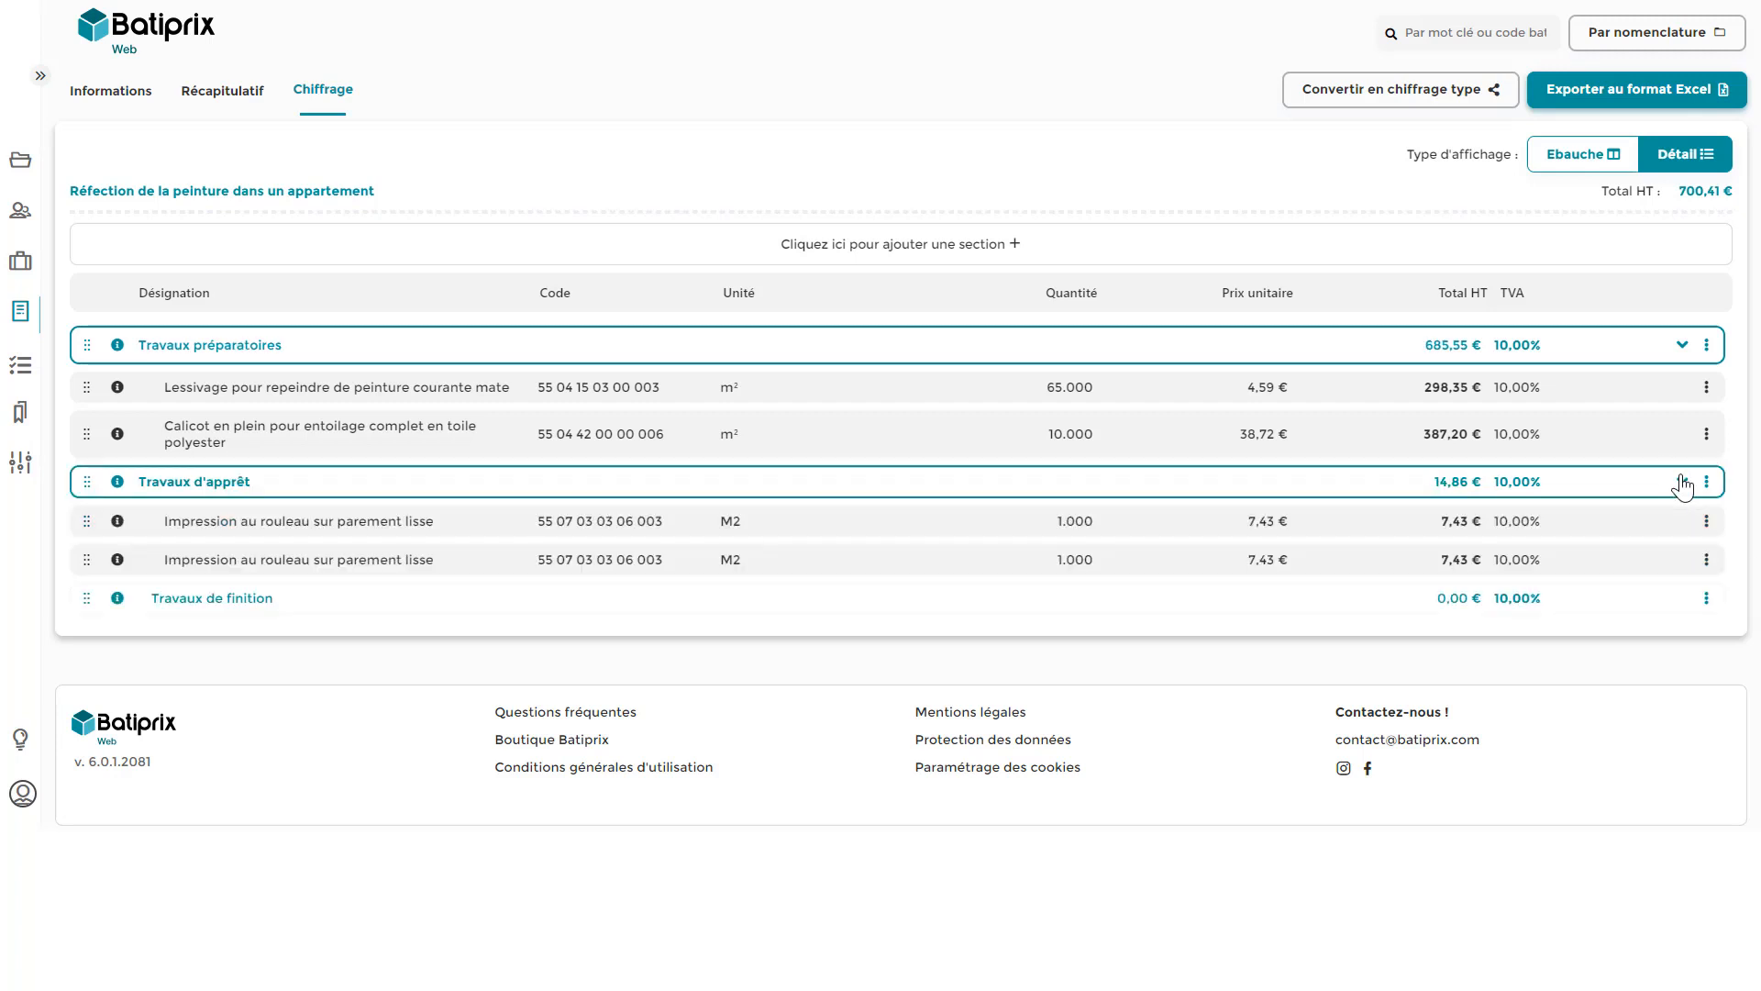
Step: Set the quantity of "Impression au rouleau sur parement lisse" in the Travaux d'apprêt section to 65
left_click(1073, 526)
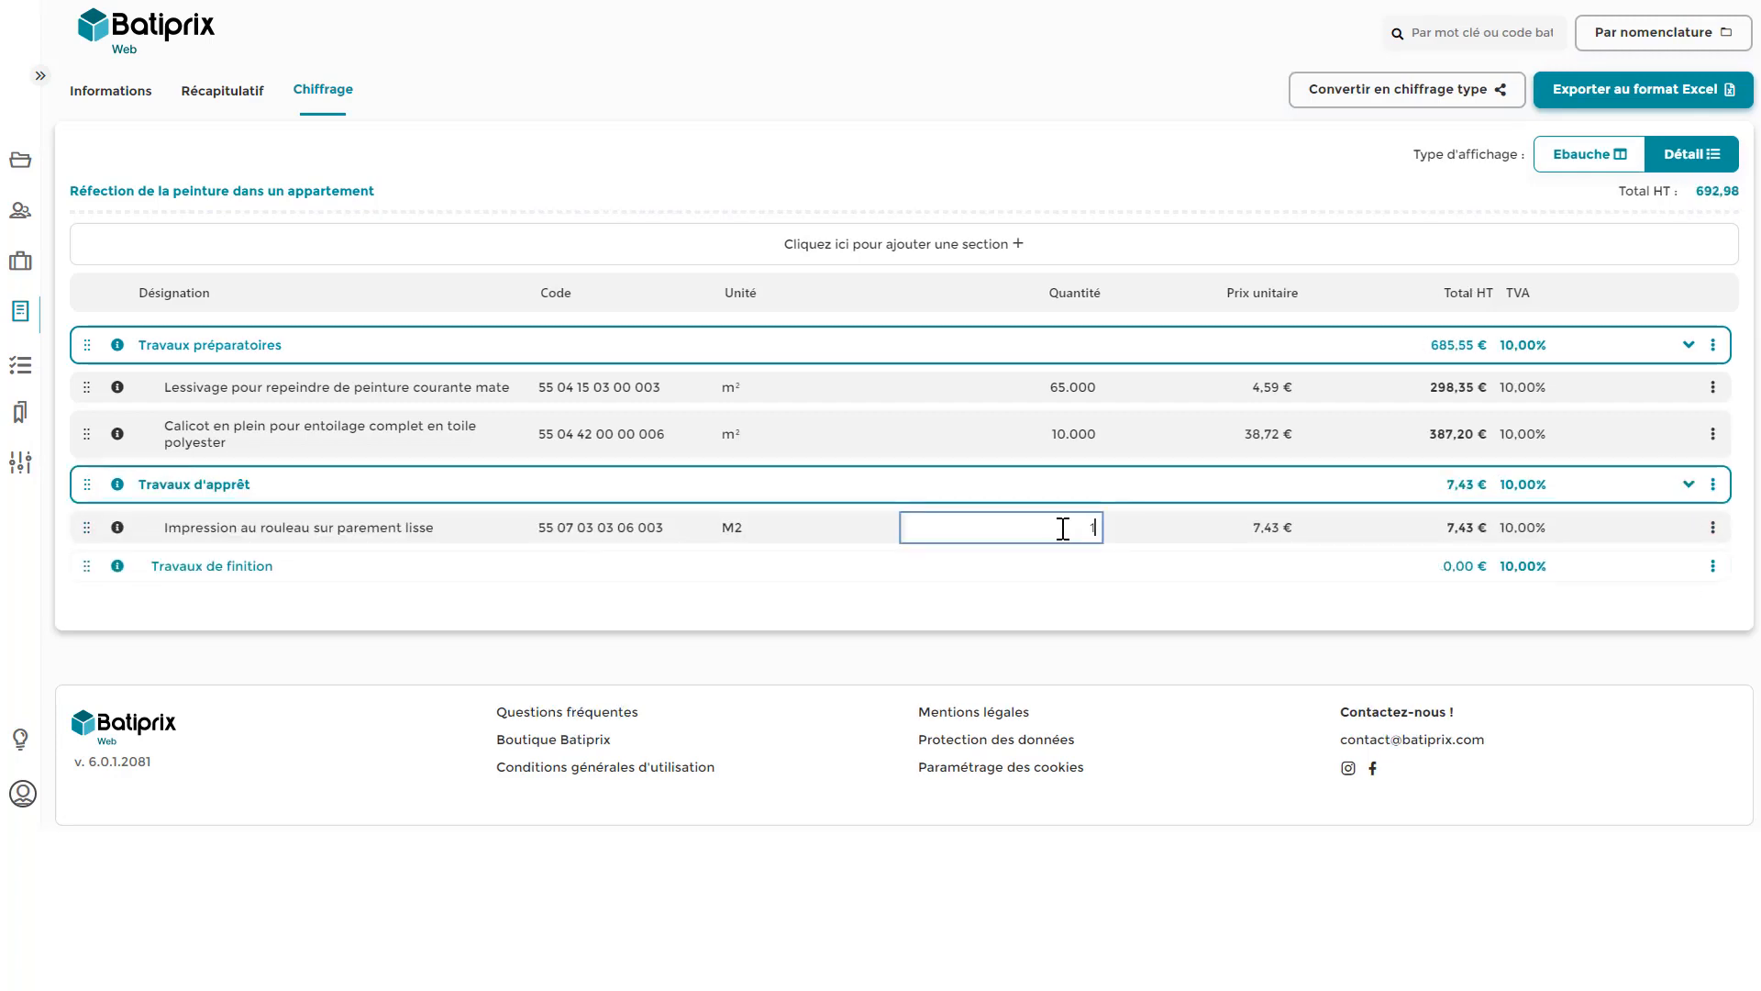
type("65")
left_click(1079, 626)
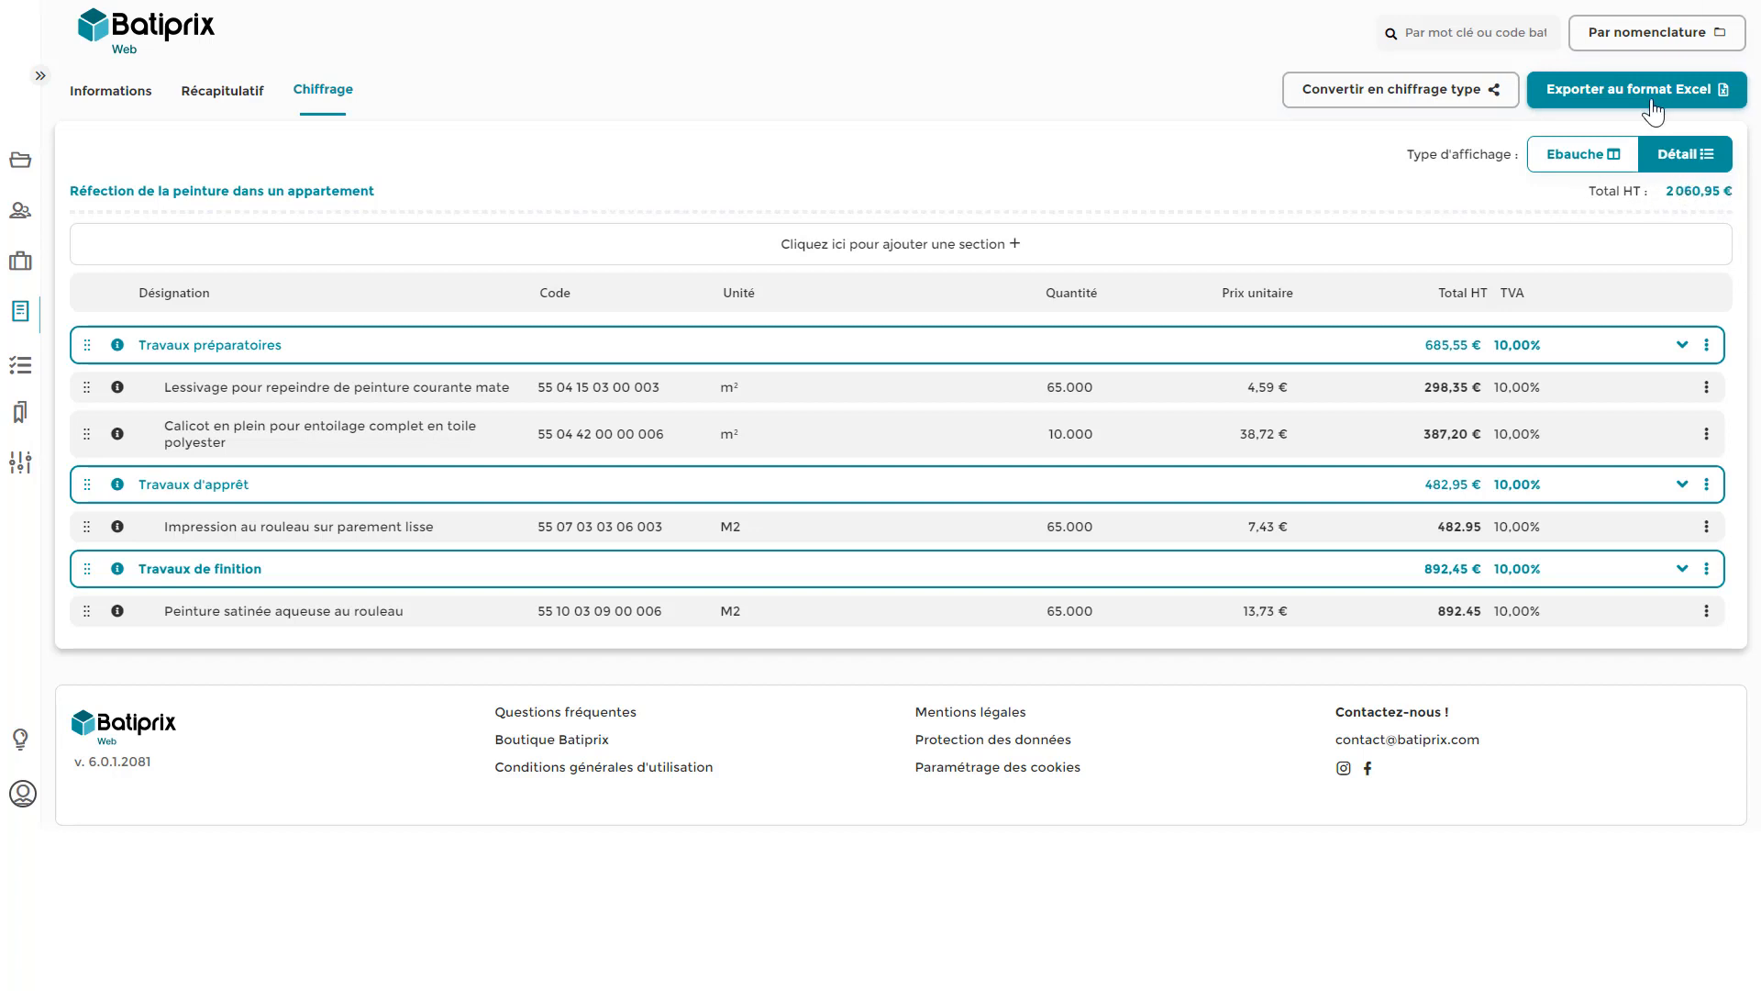
Step: Export the Chiffrage to Excel after checking the default template and the options for using another one, and review the exported sheet
left_click(1612, 101)
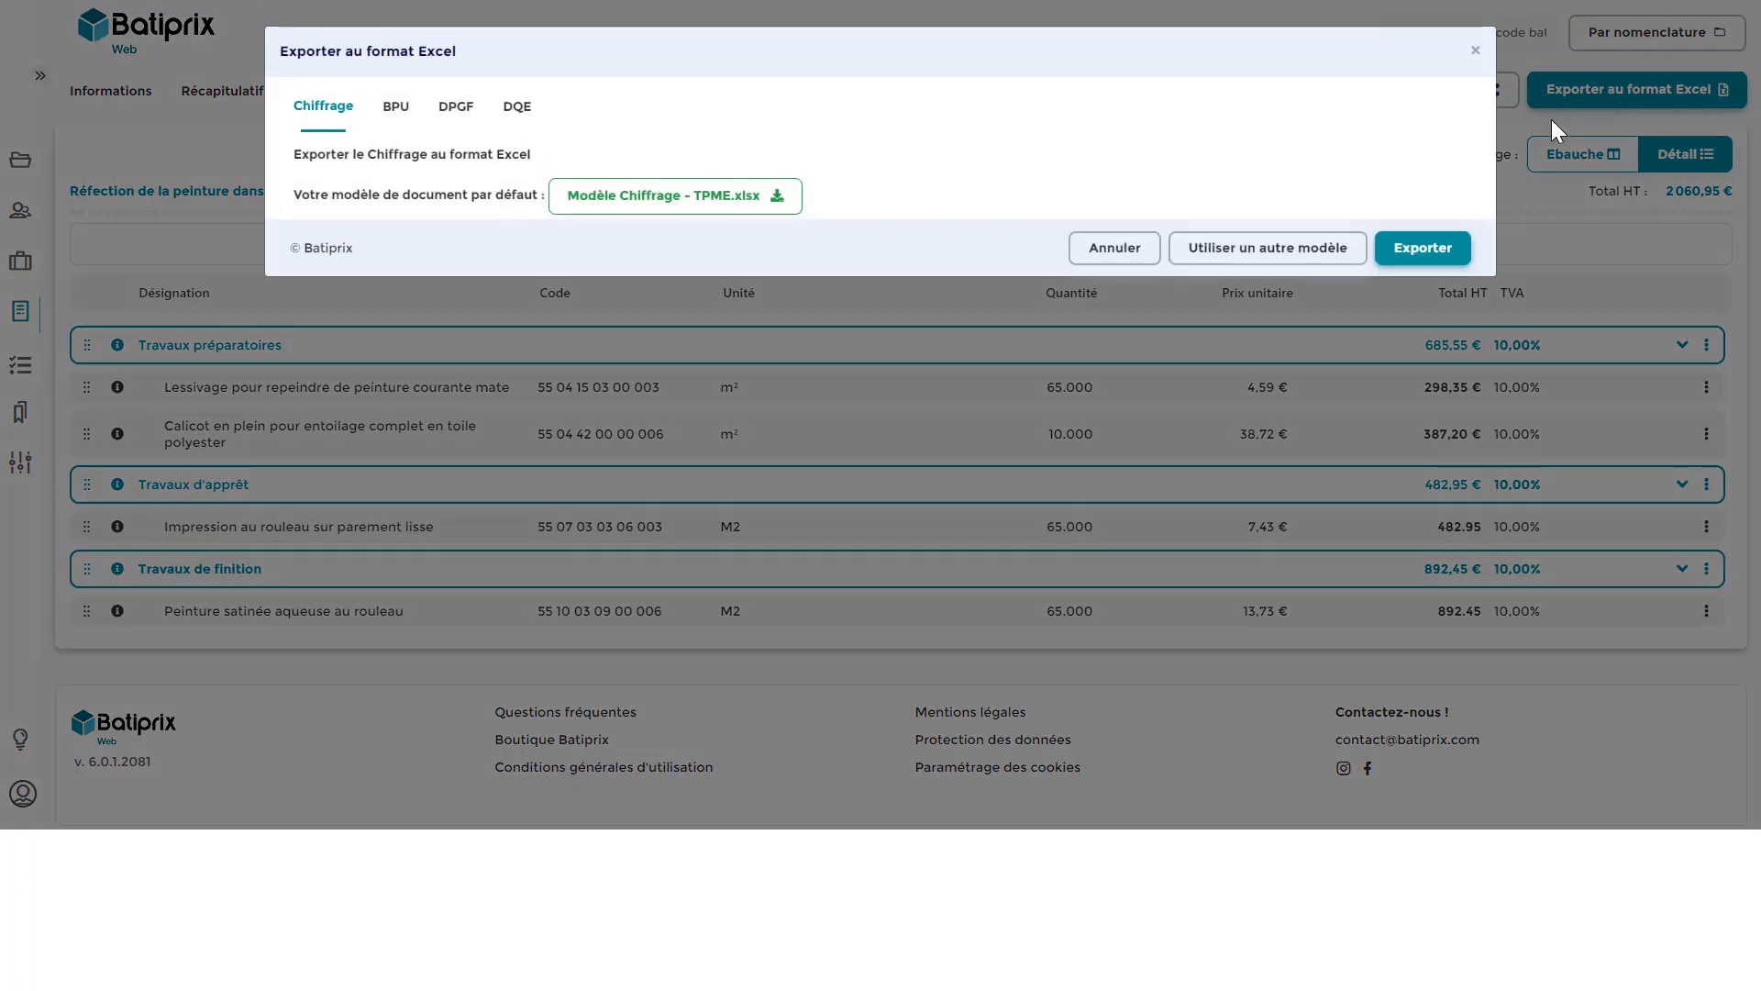
left_click(589, 207)
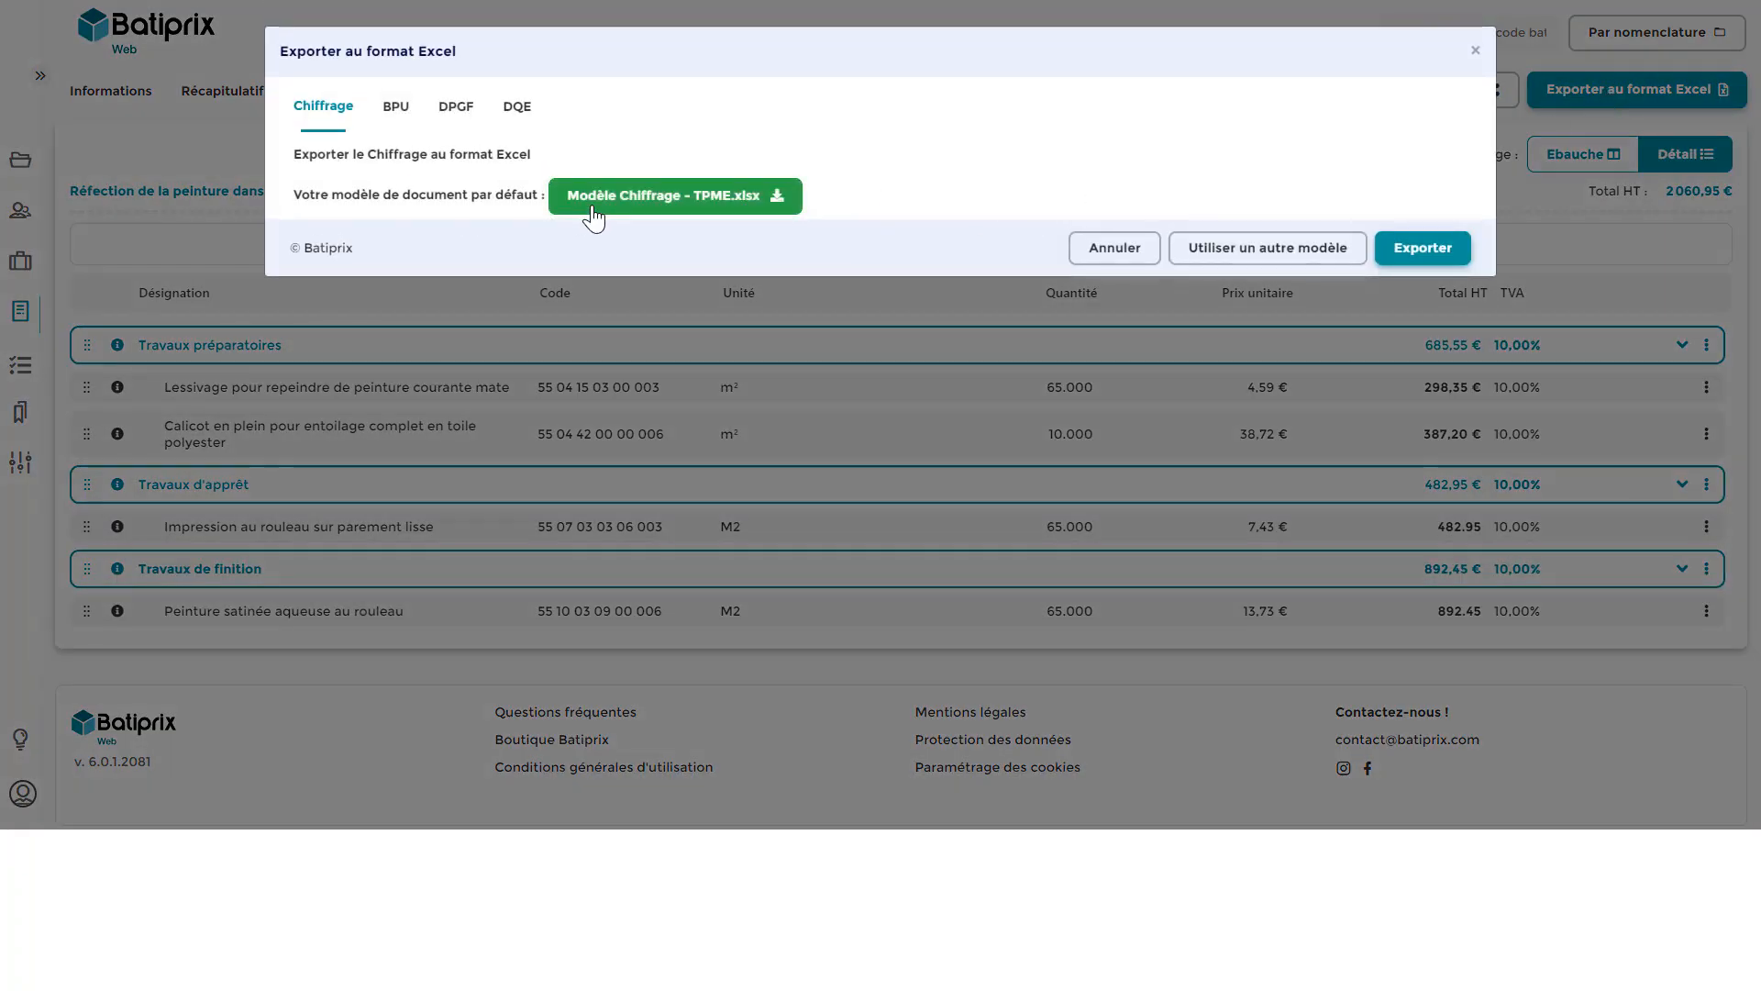
left_click(1294, 257)
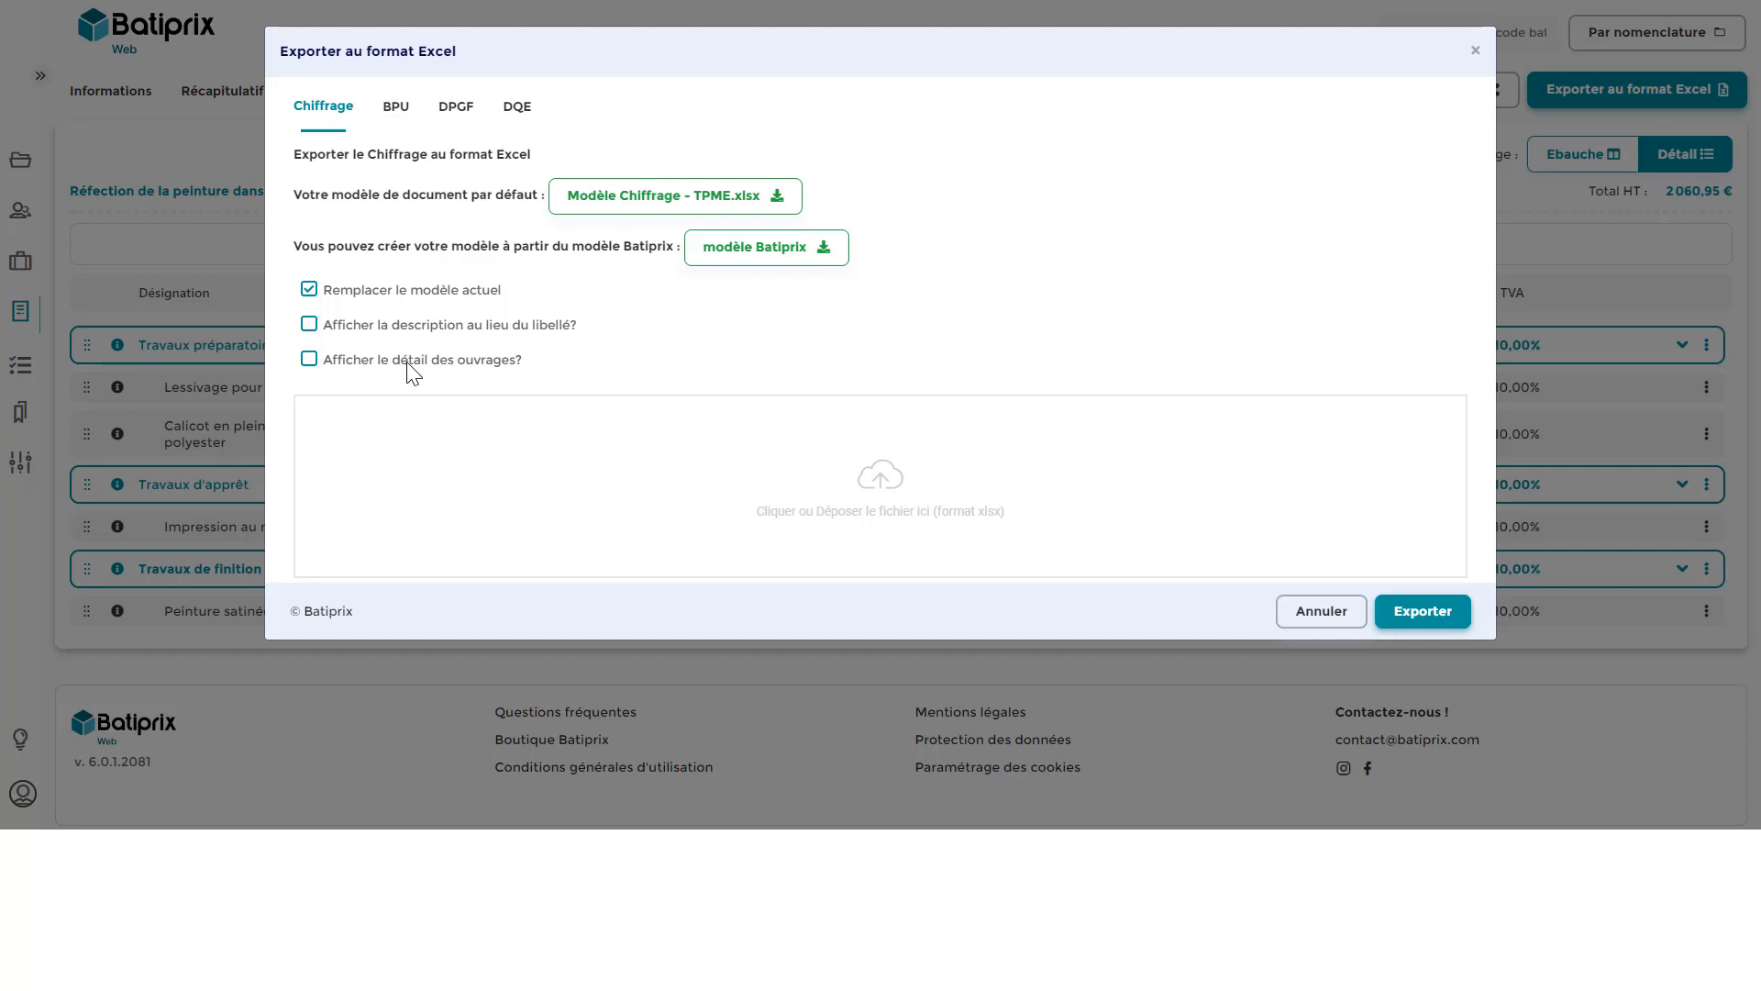
left_click(1424, 624)
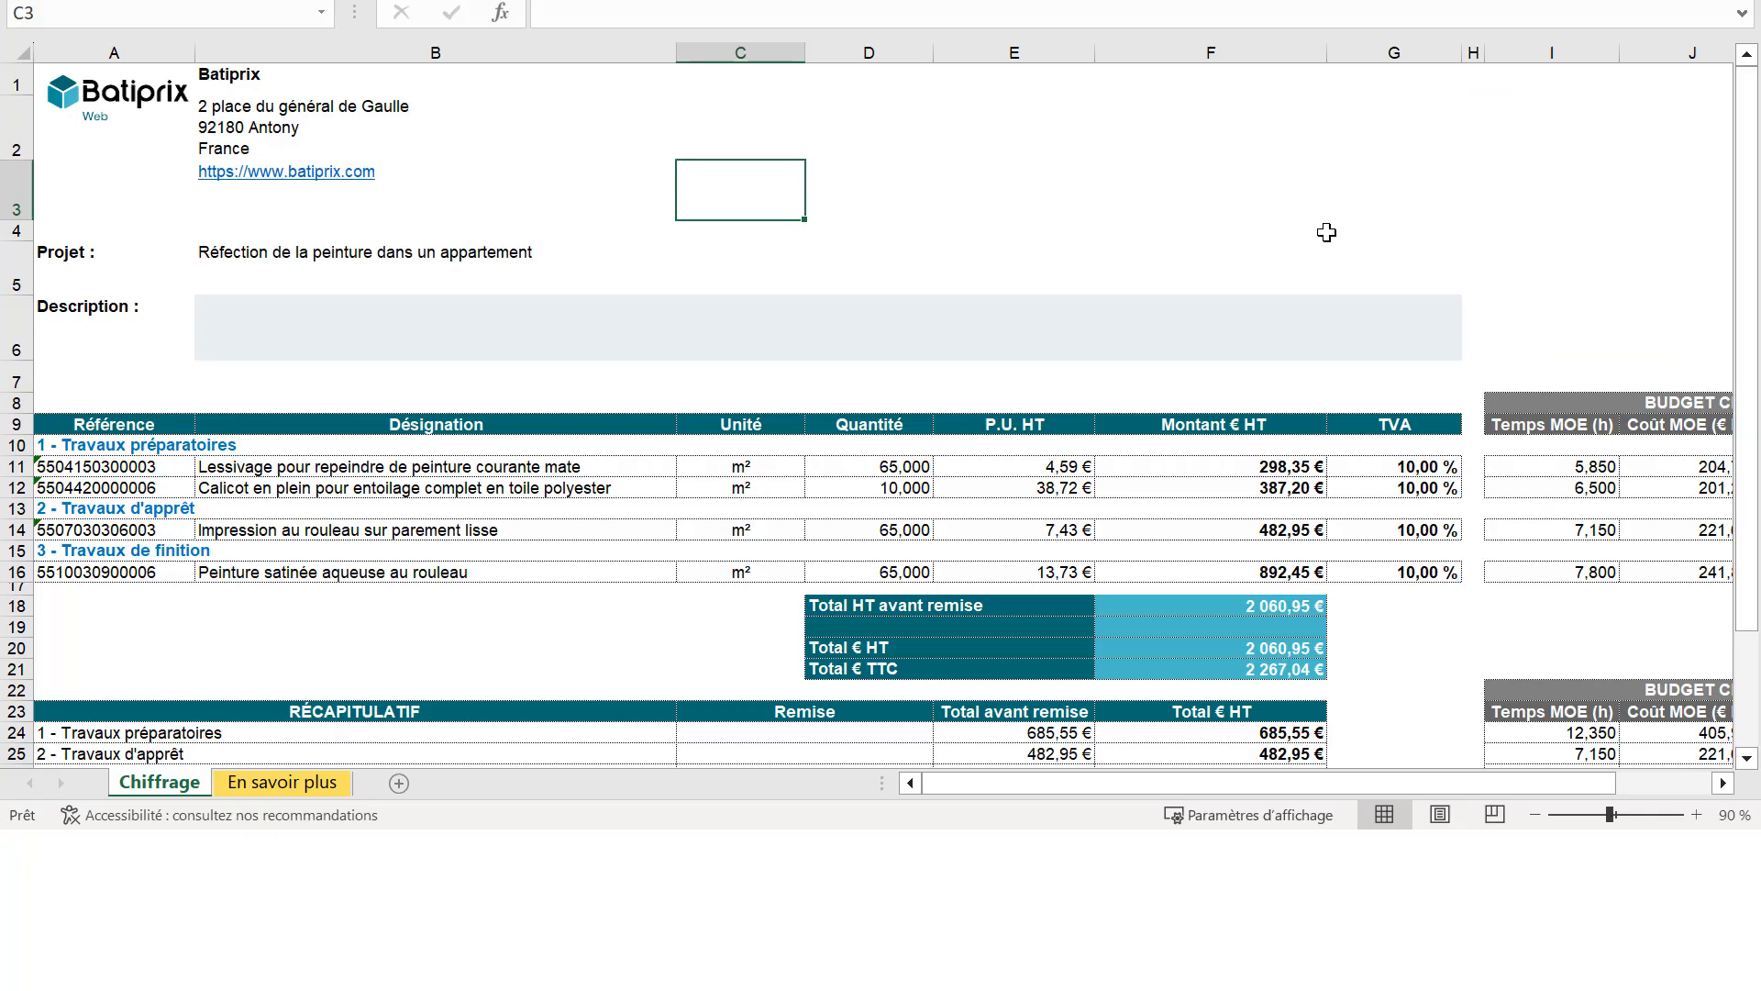
scroll(340, 309, "down", 1)
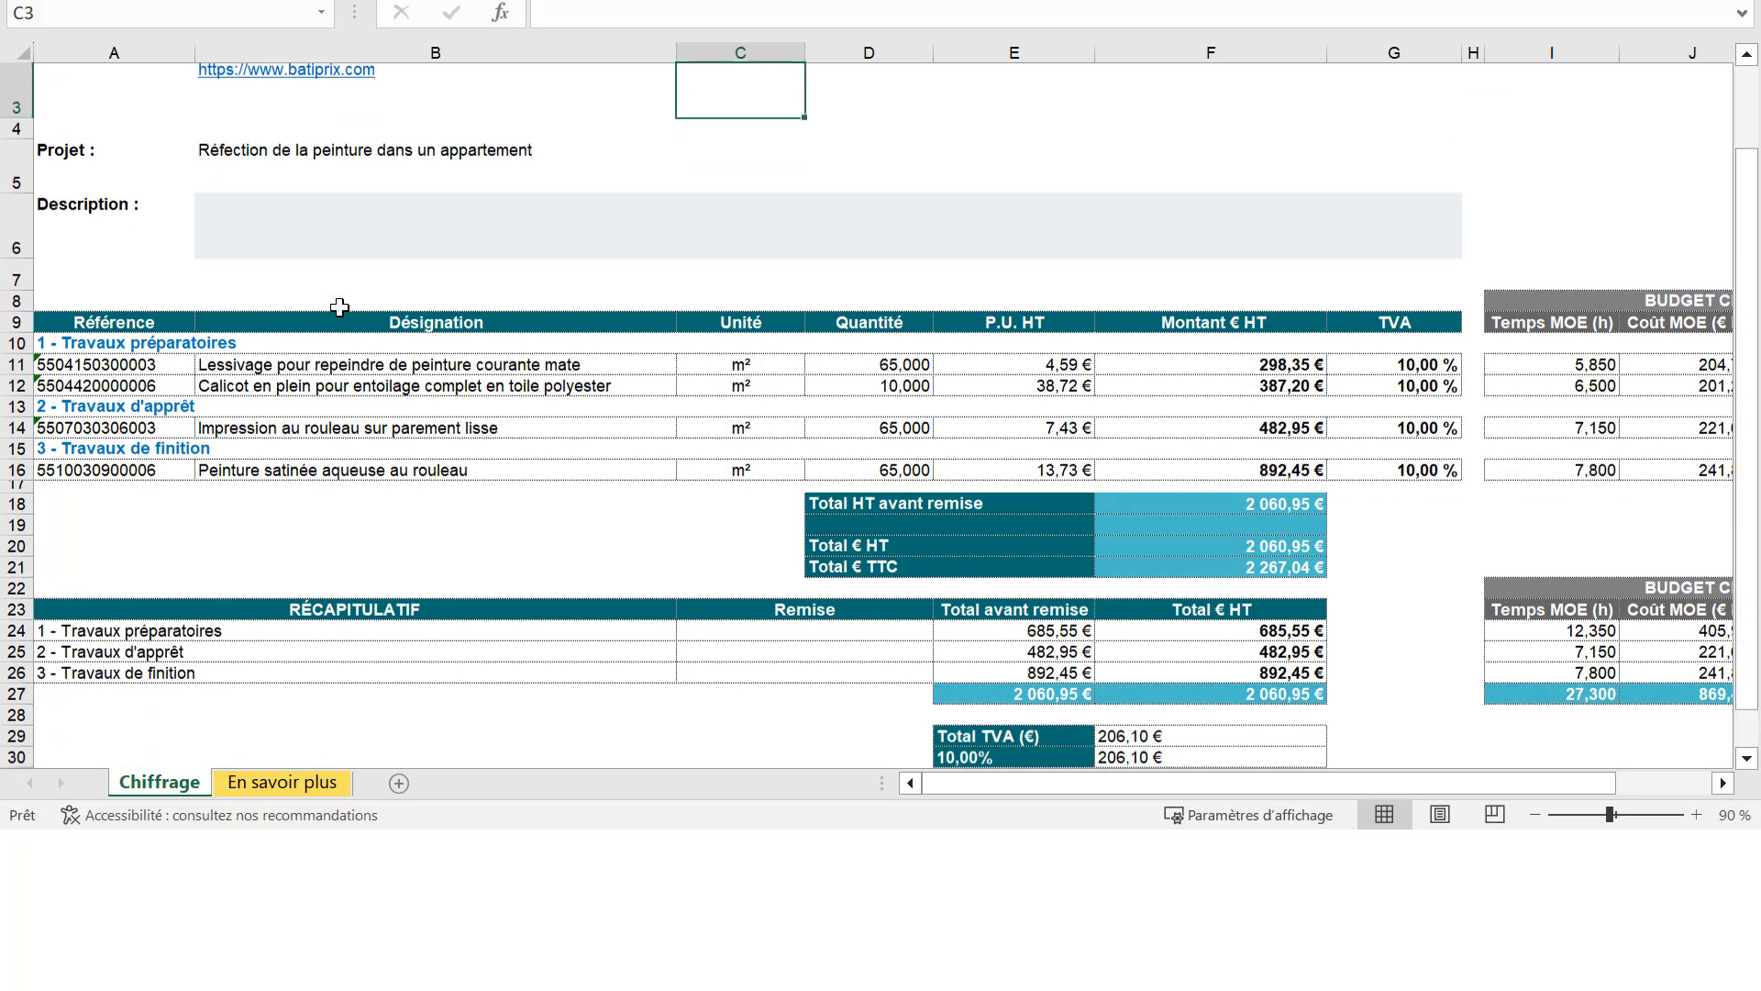
scroll(341, 307, "up", 1)
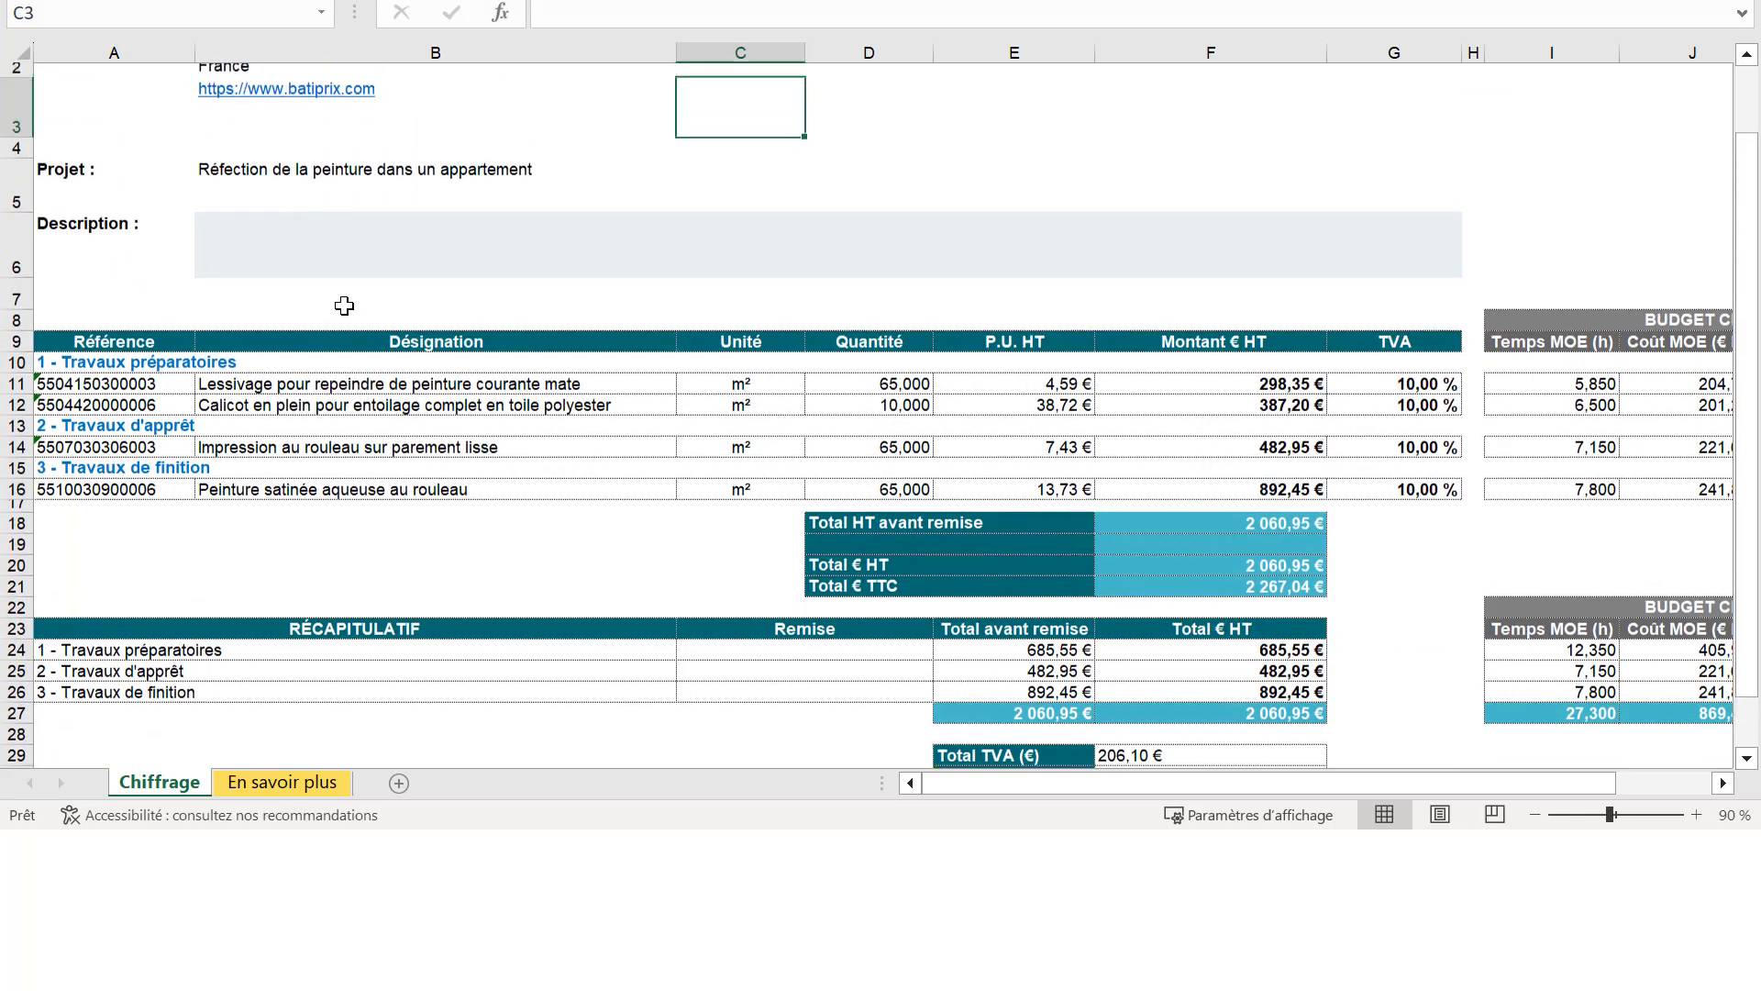